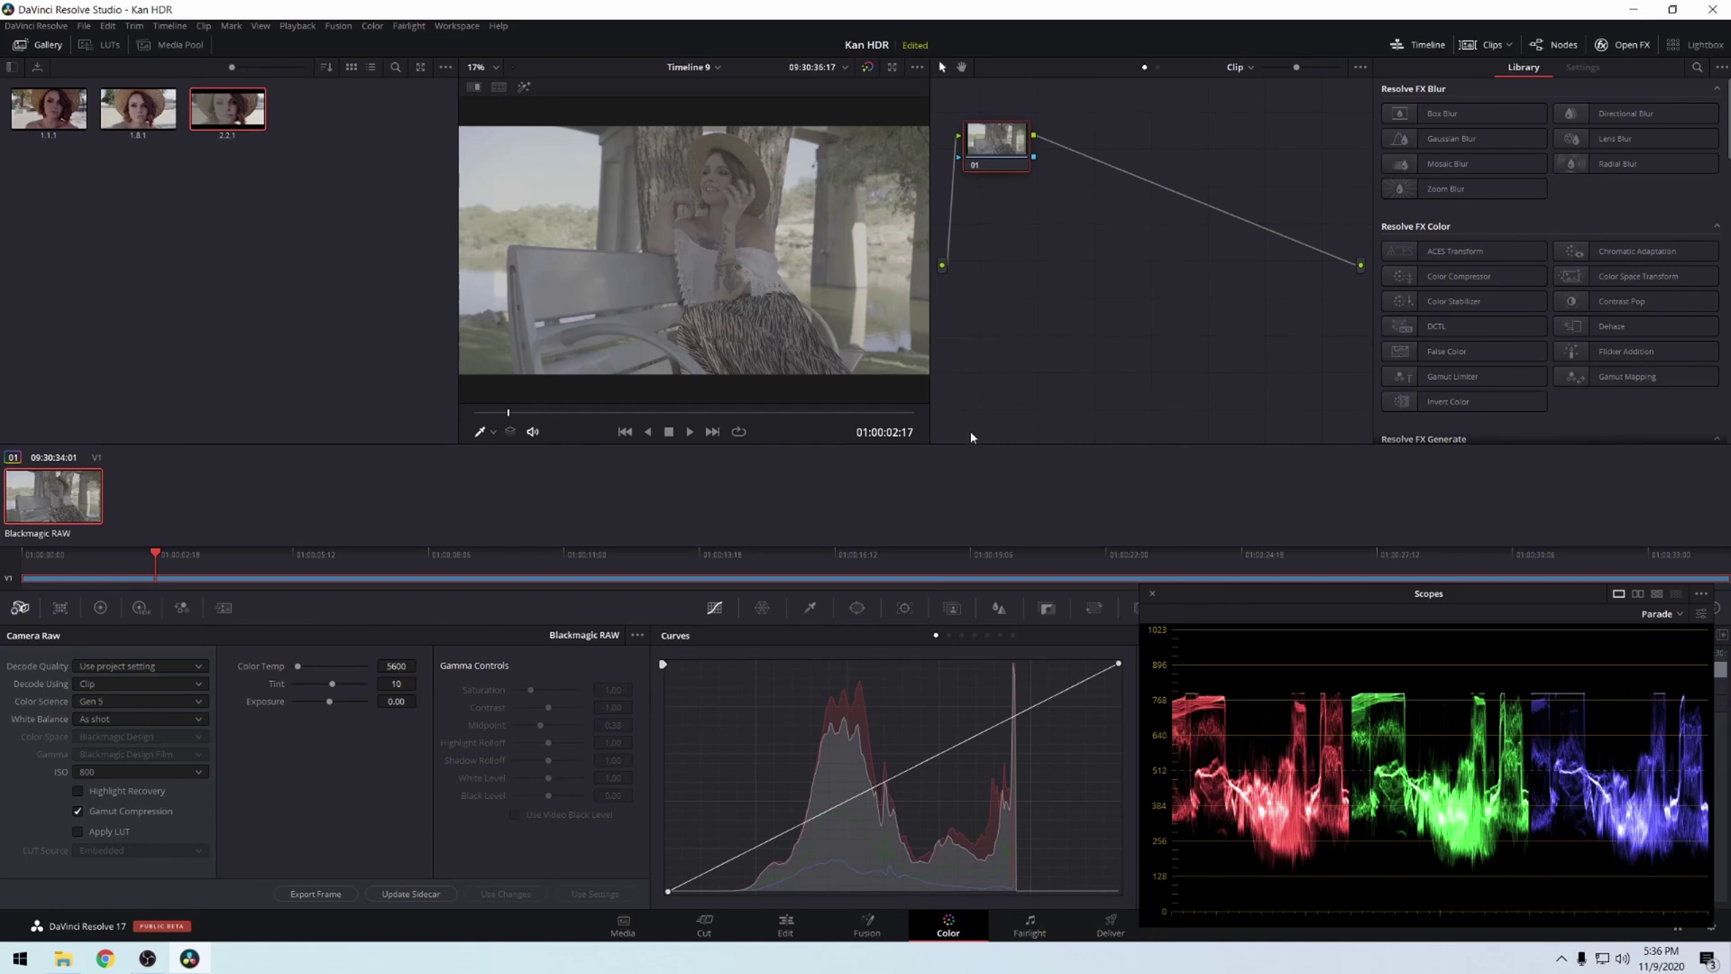
Compare the Primaries wheels with the High Dynamic Range wheels and view the HDR Mode option of node 01.
click(140, 609)
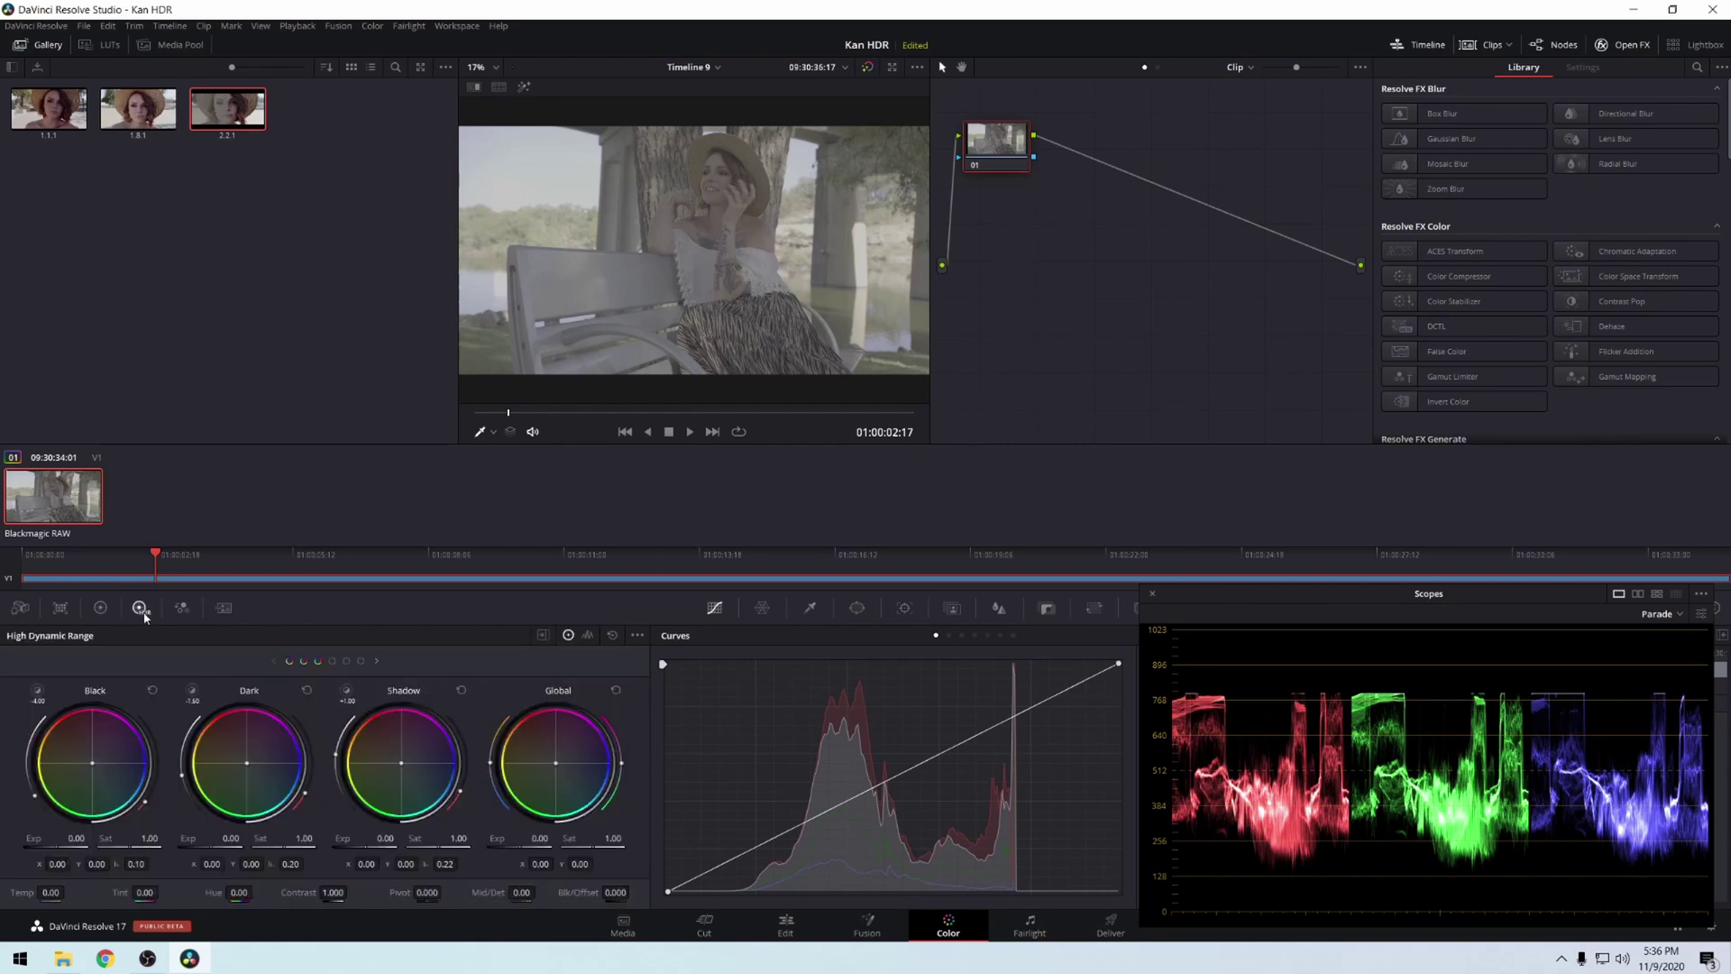
click(100, 608)
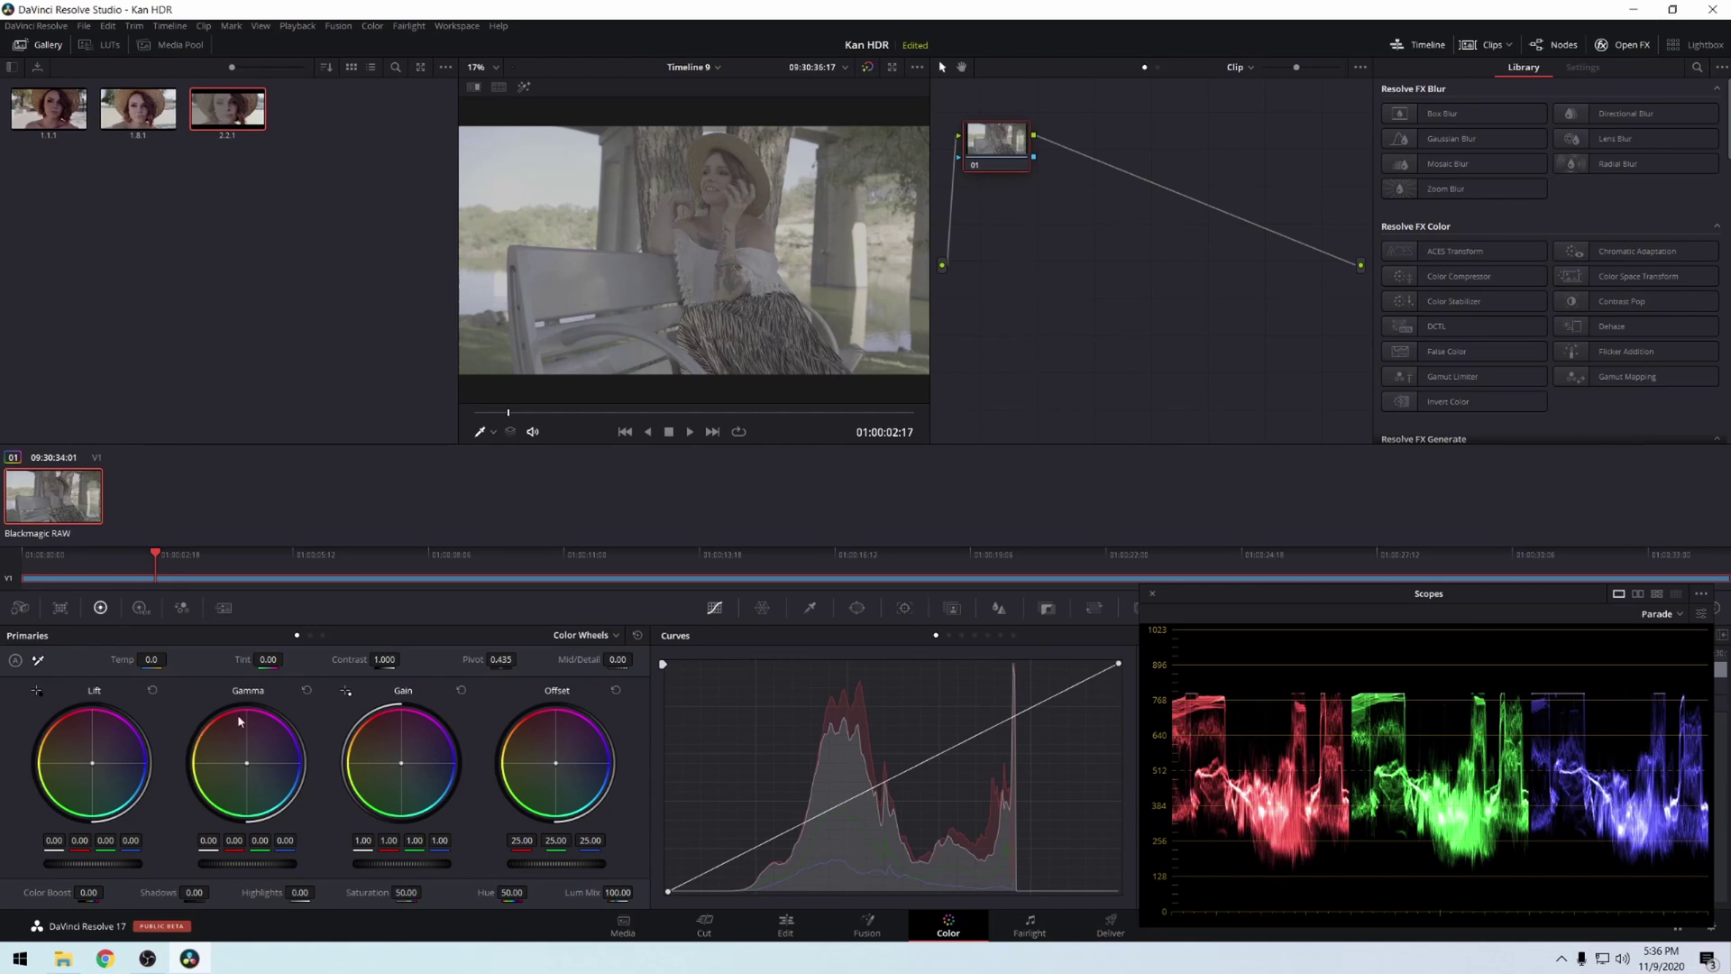
click(140, 609)
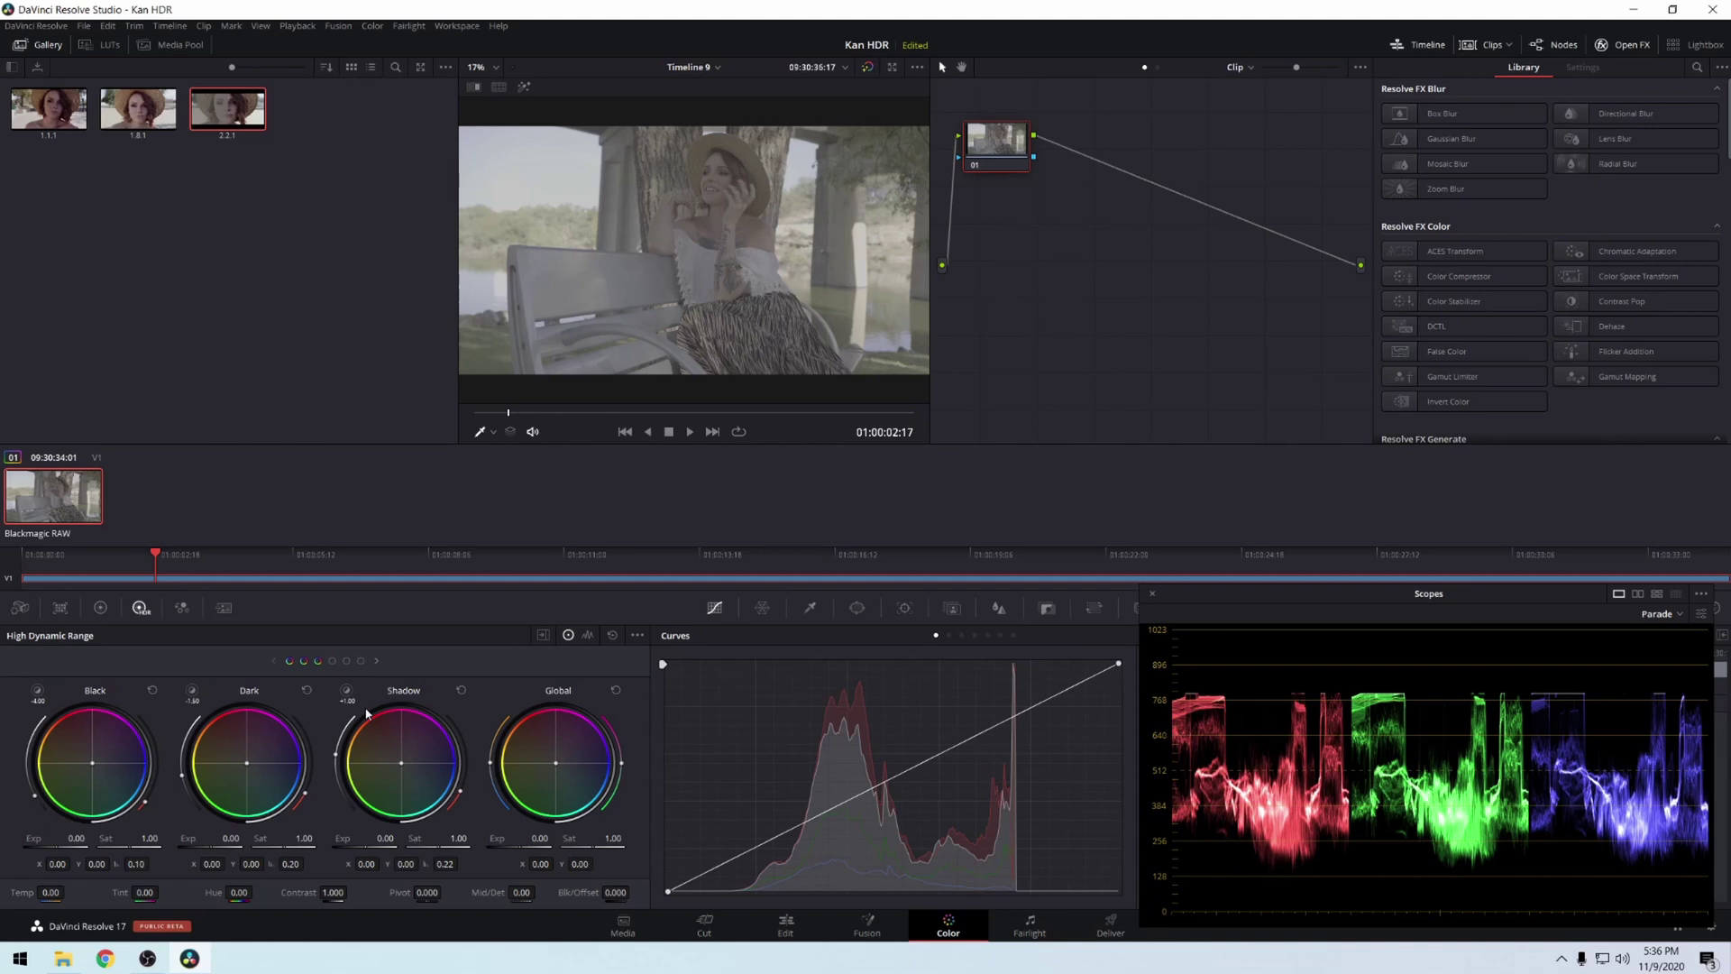
right_click(989, 142)
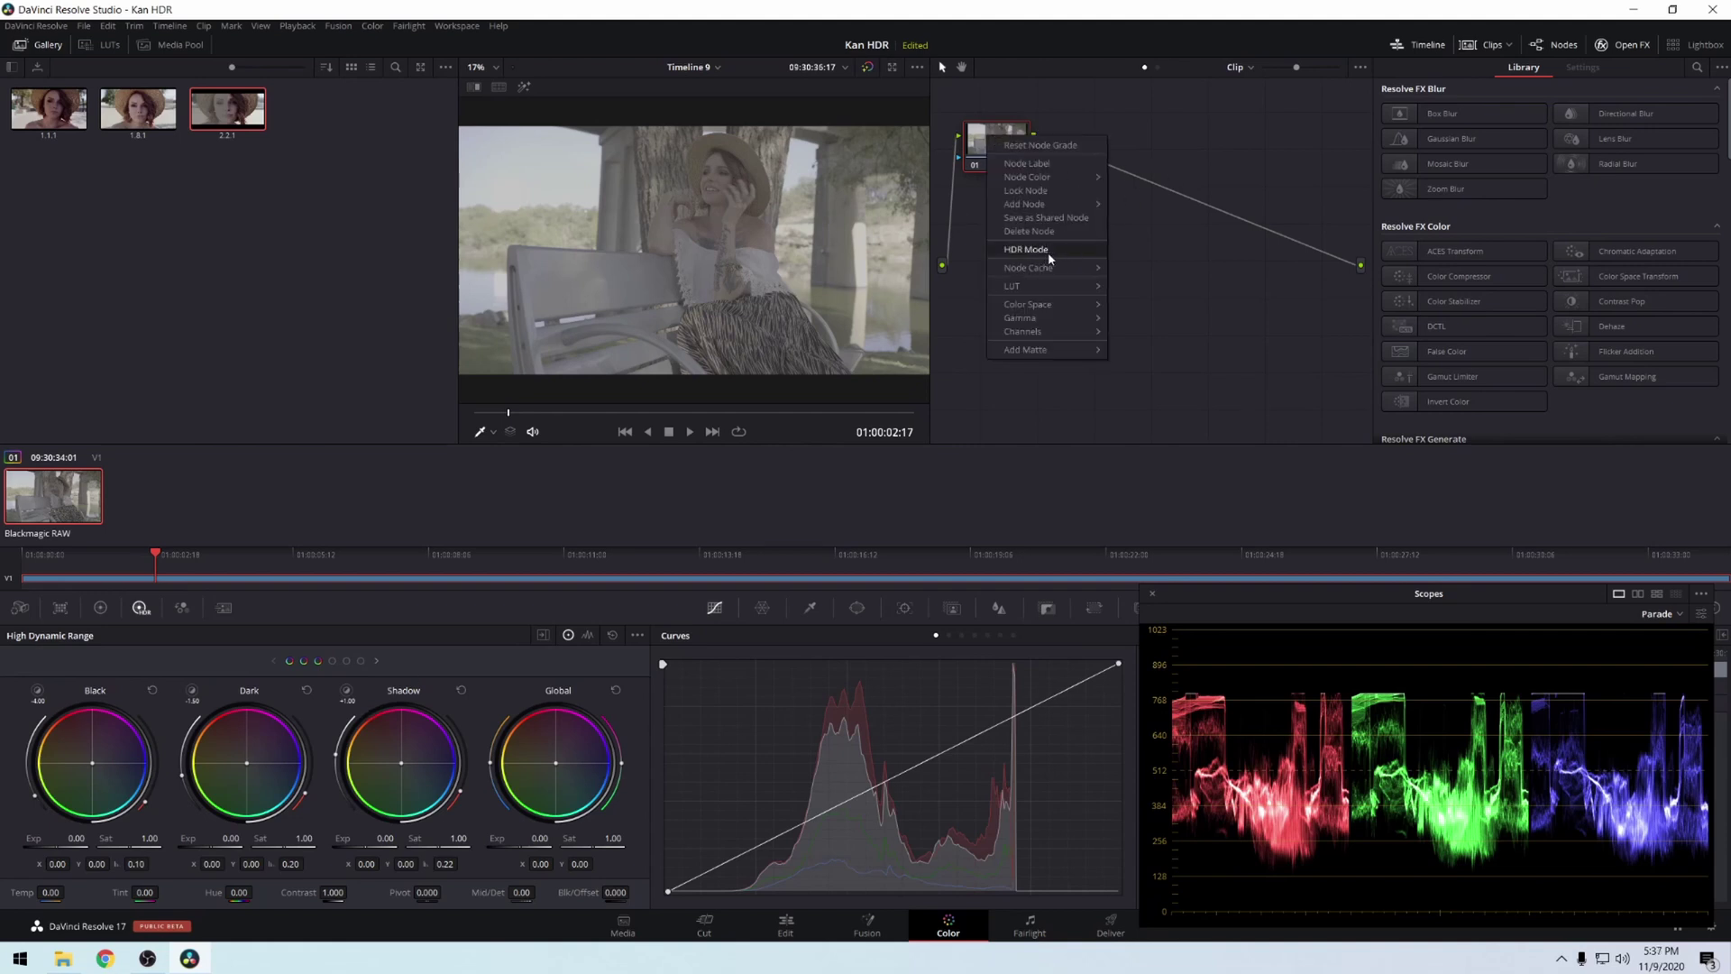
click(327, 765)
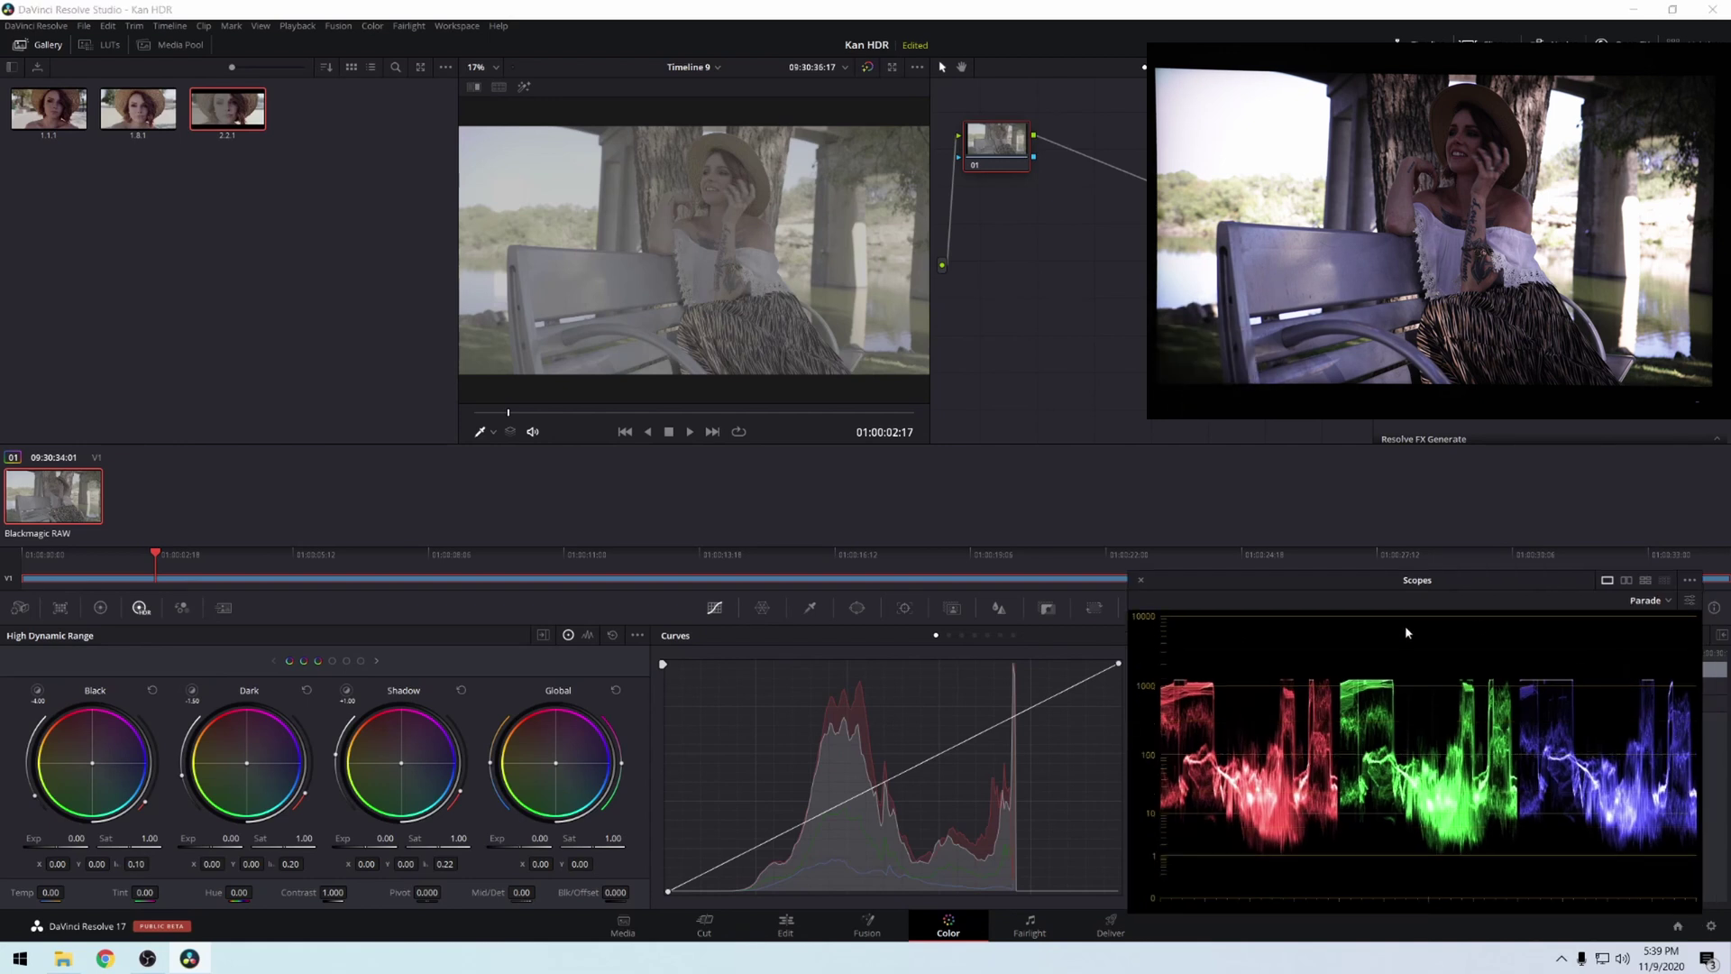
Reposition the Scopes window slightly and set its waveform scale style to 10-bit.
drag(1399, 581, 1414, 573)
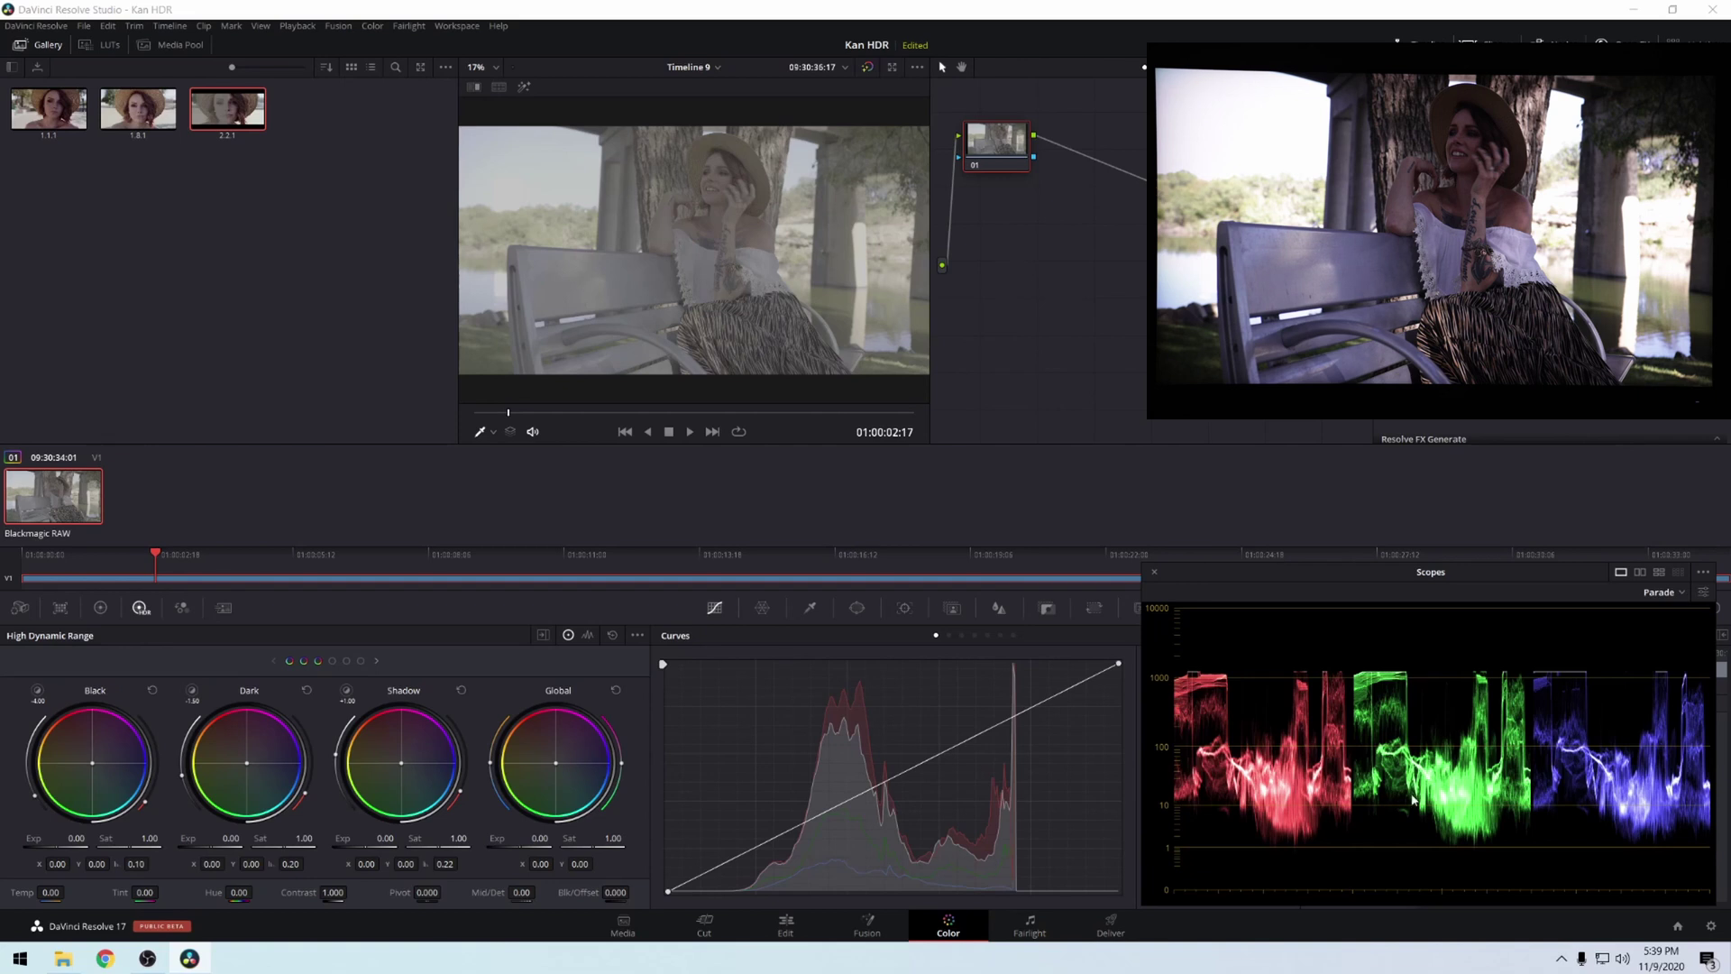
click(1703, 572)
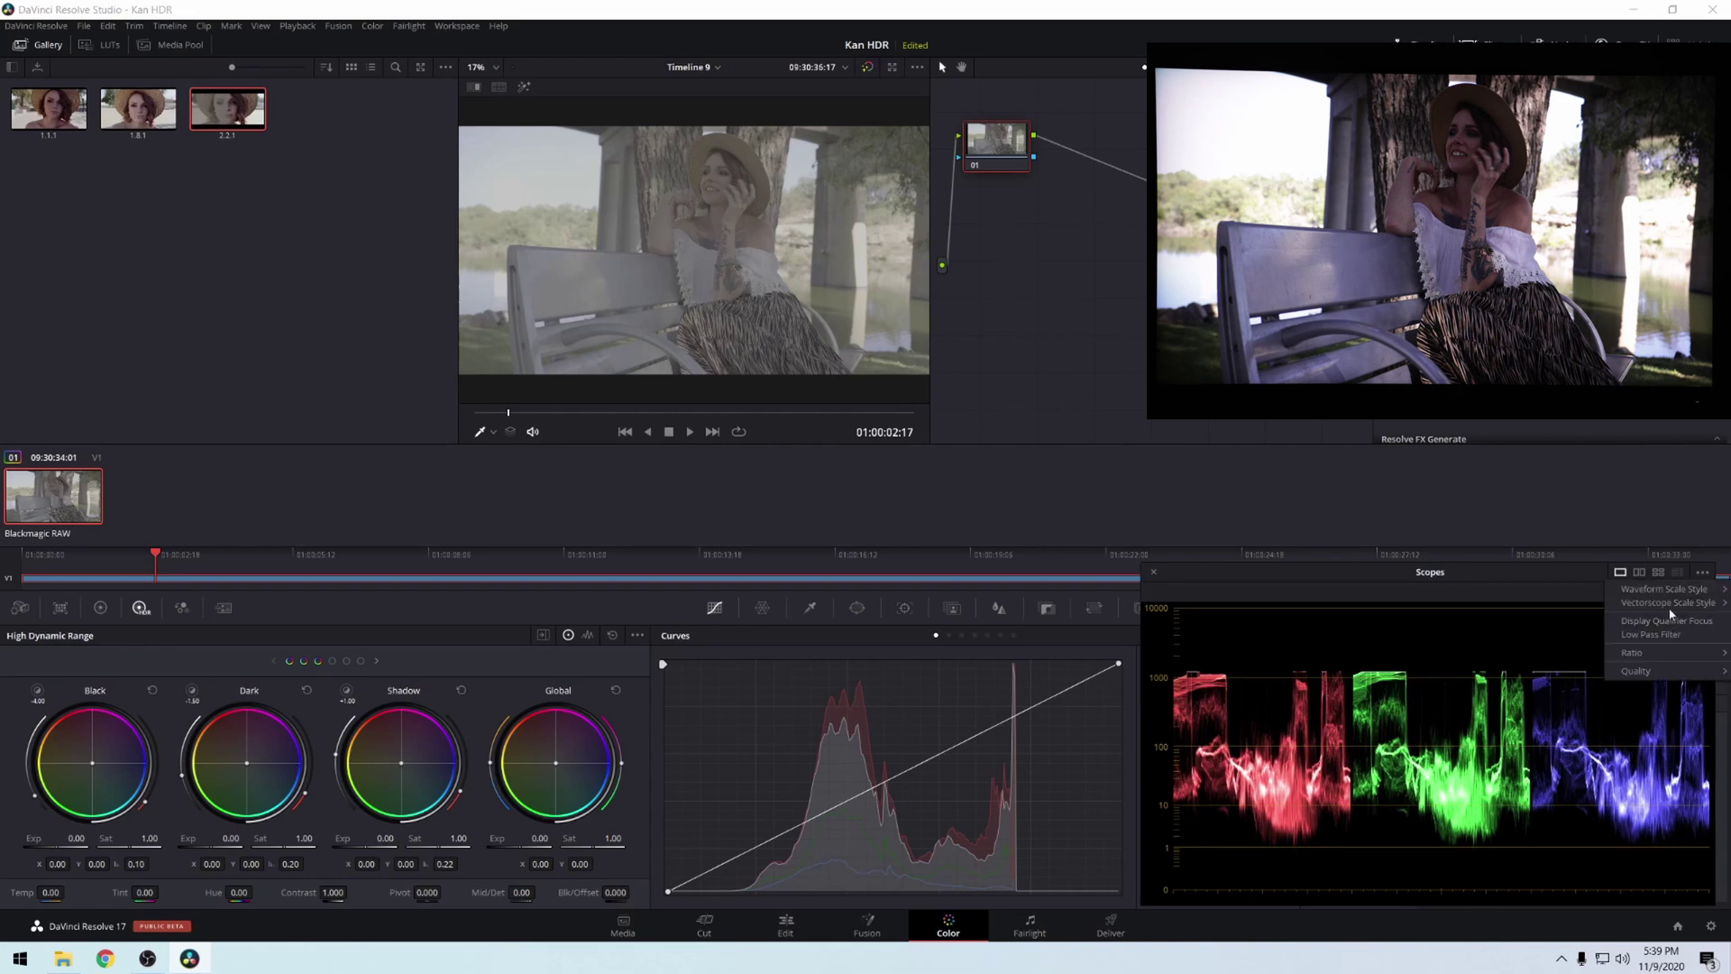
mouse_move(1674, 594)
click(1521, 593)
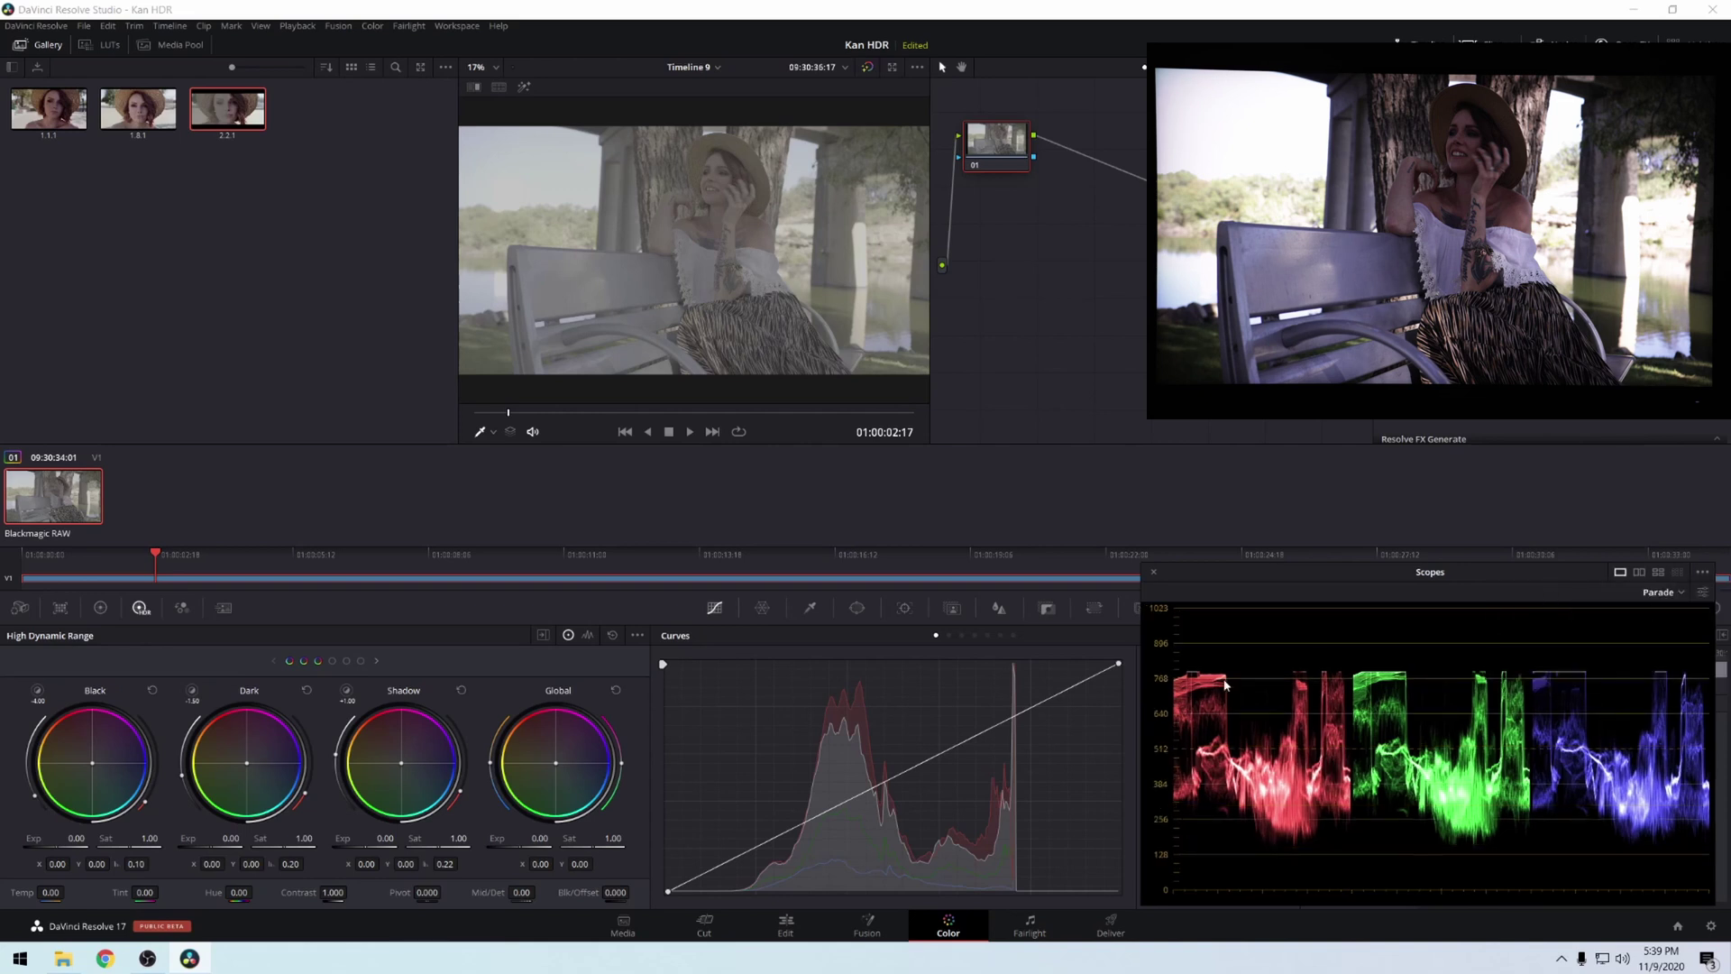
Set the waveform scale style of the parade scope to HDR (ST.2084/HLG).
click(1704, 572)
mouse_move(1668, 603)
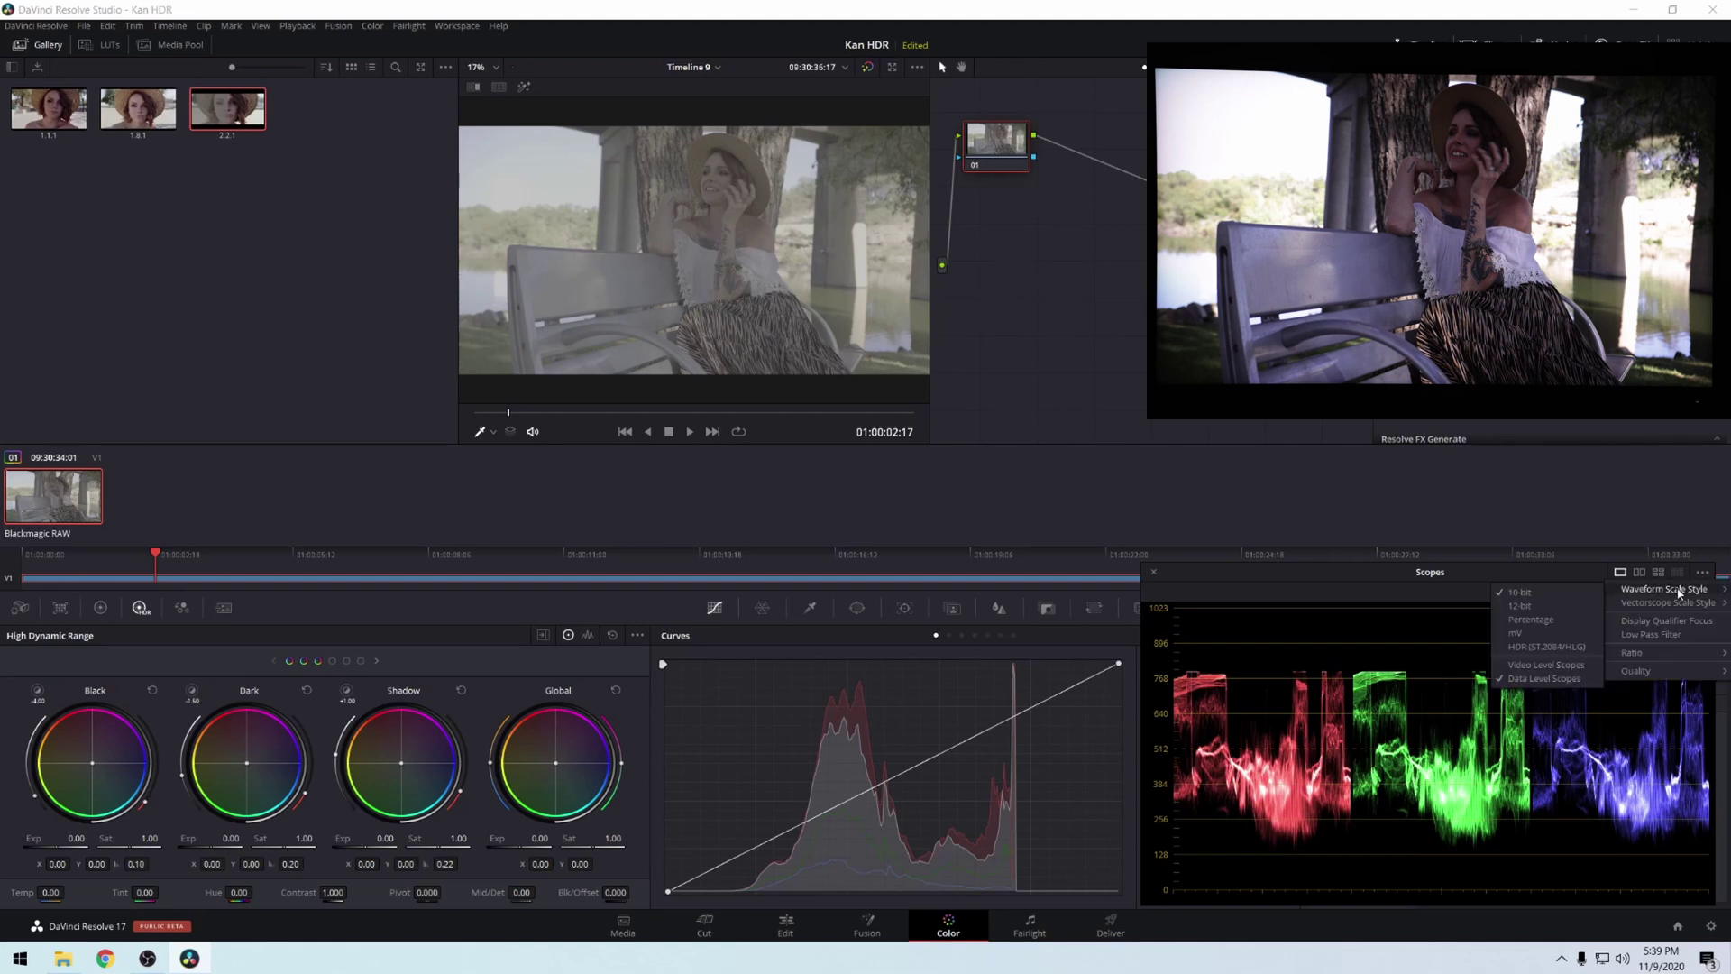
click(1535, 648)
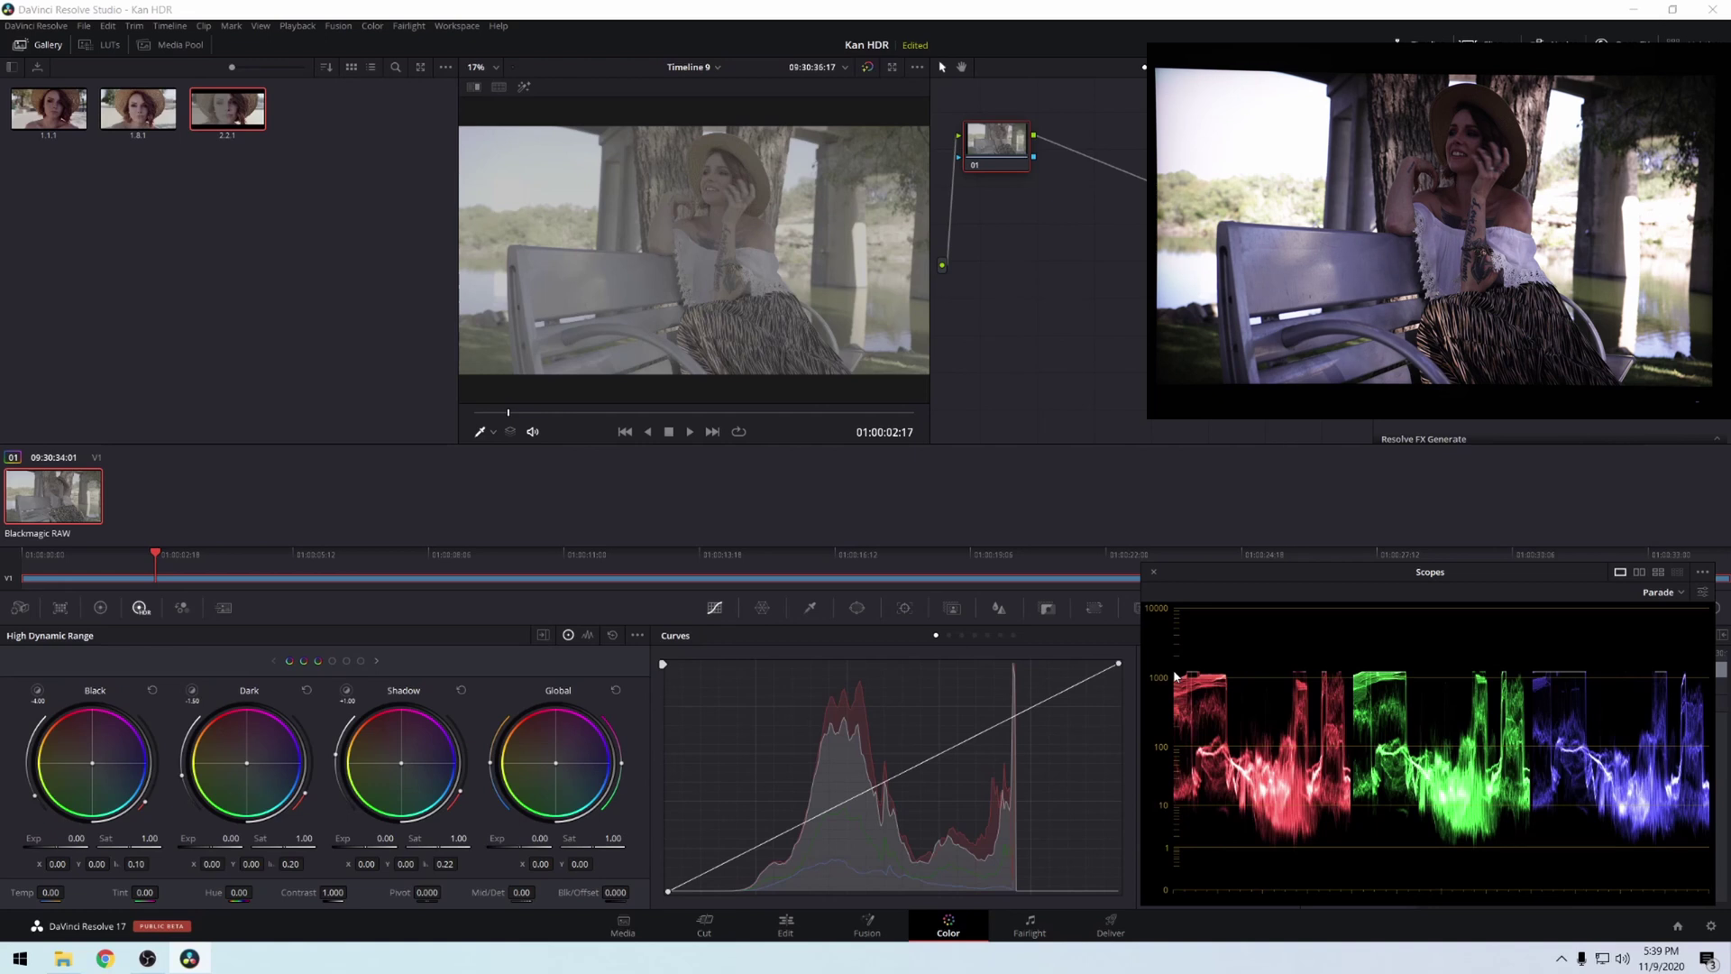
Review the project's Color Management settings, including the color science options, and close them without saving.
click(1711, 926)
click(593, 216)
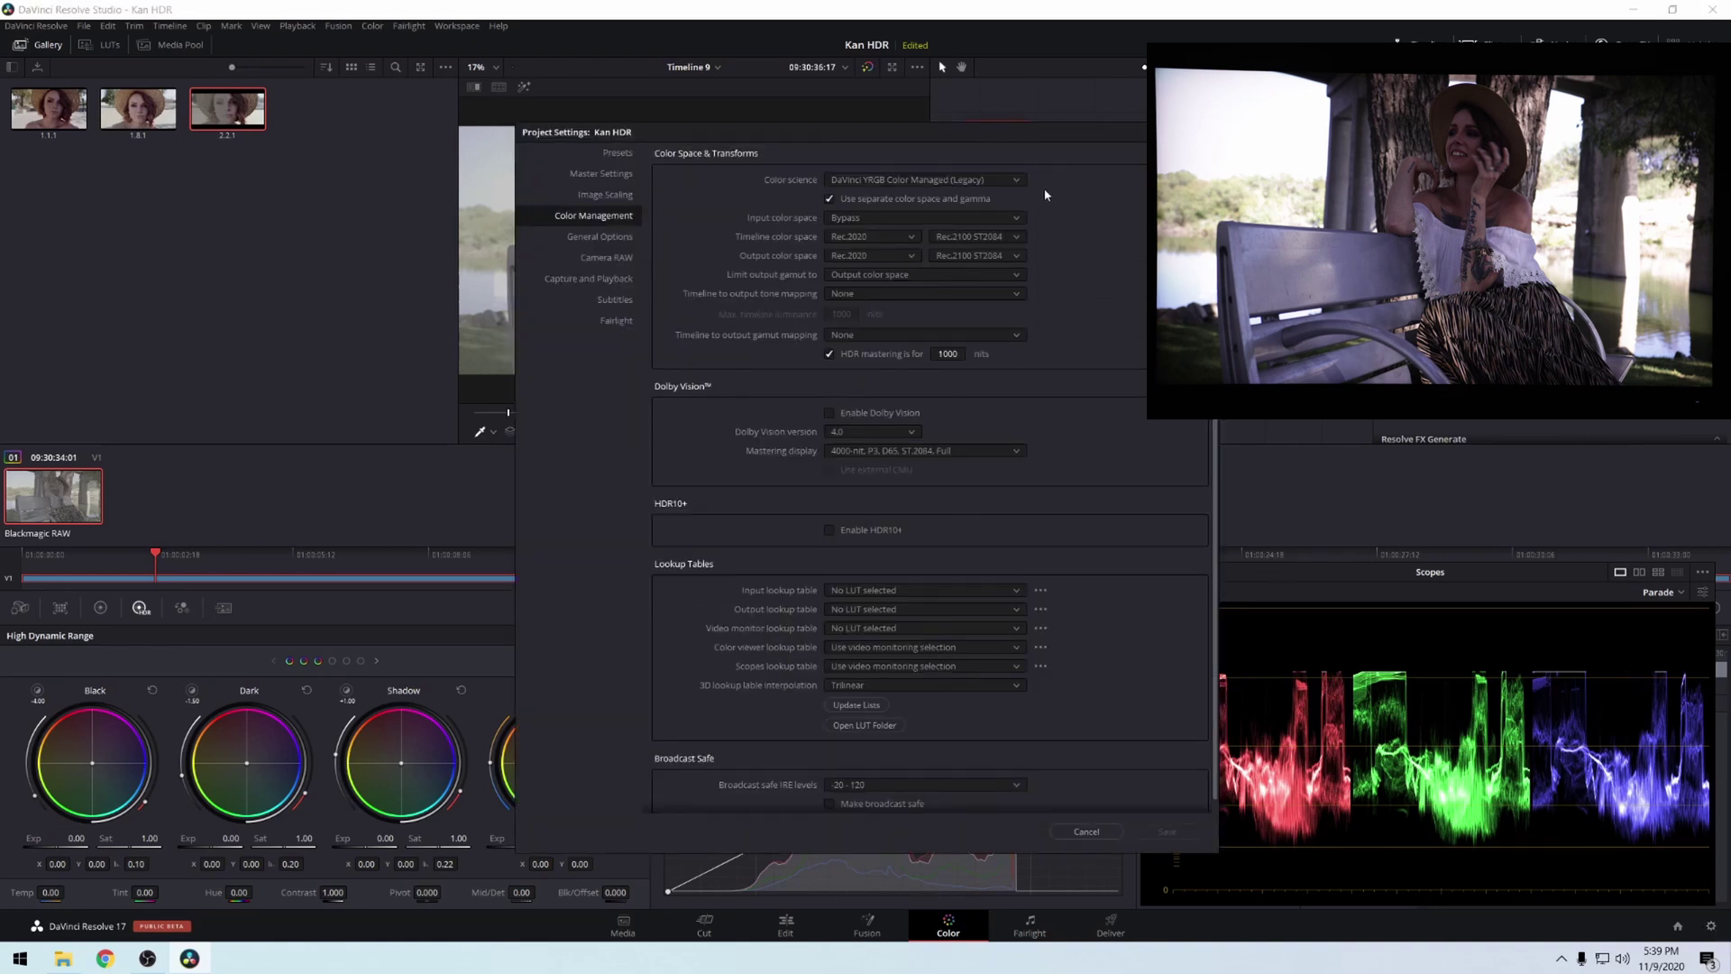
click(972, 181)
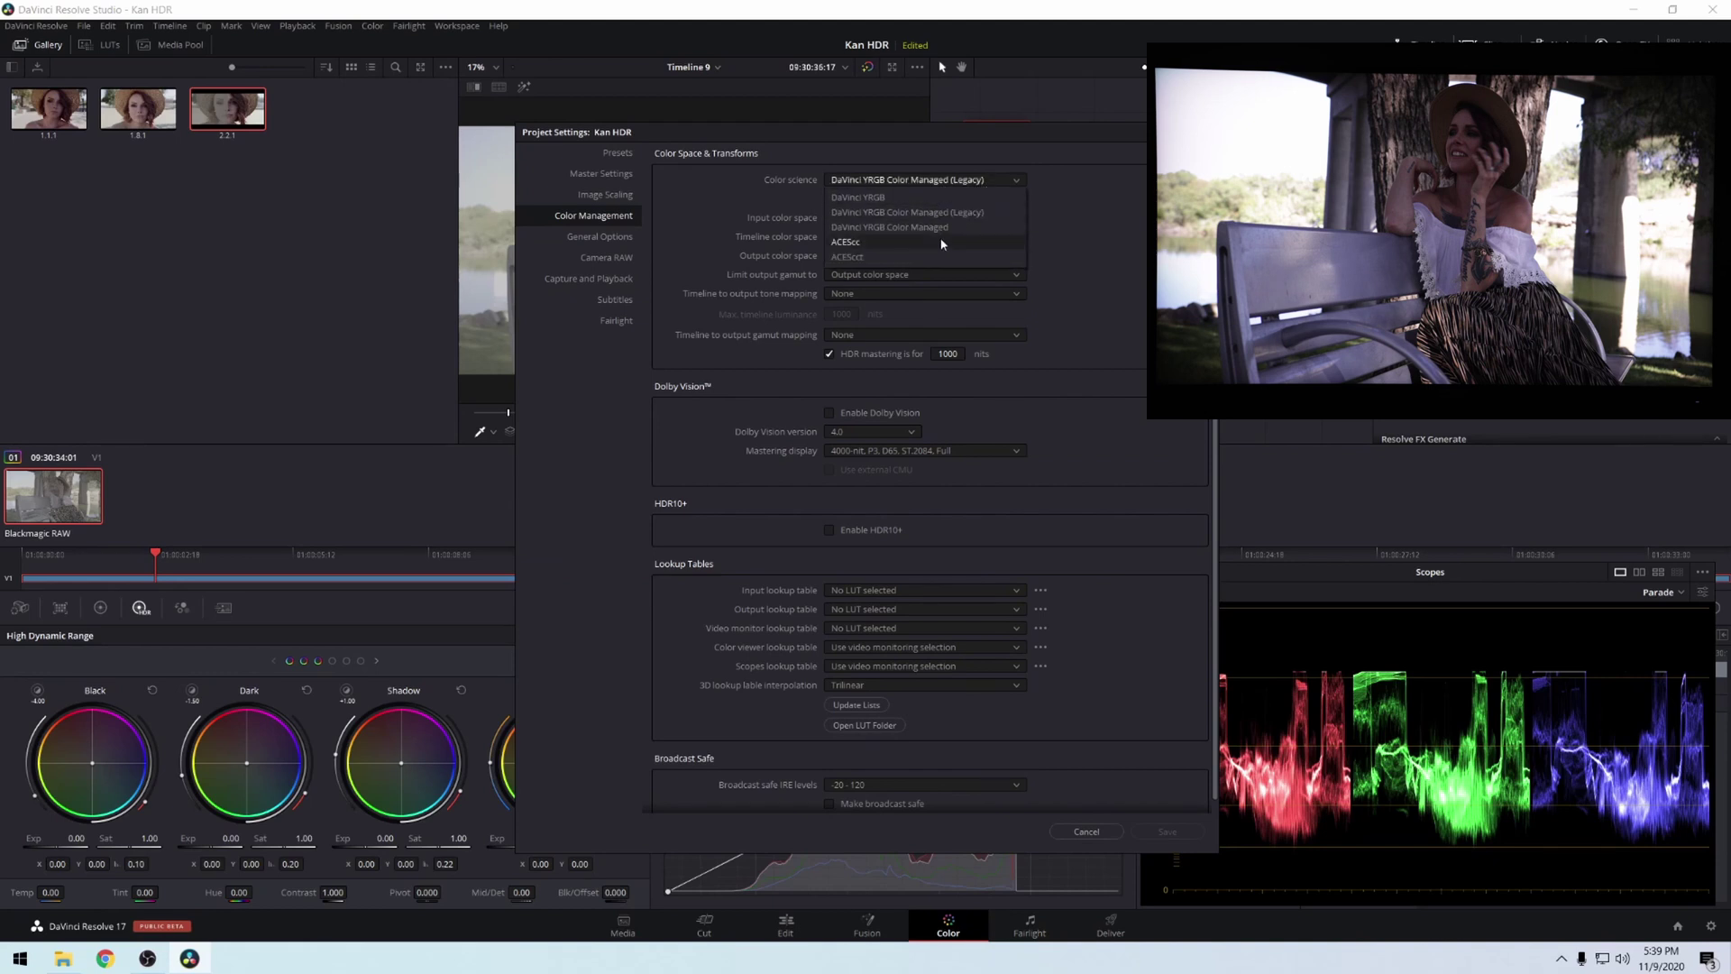
click(954, 214)
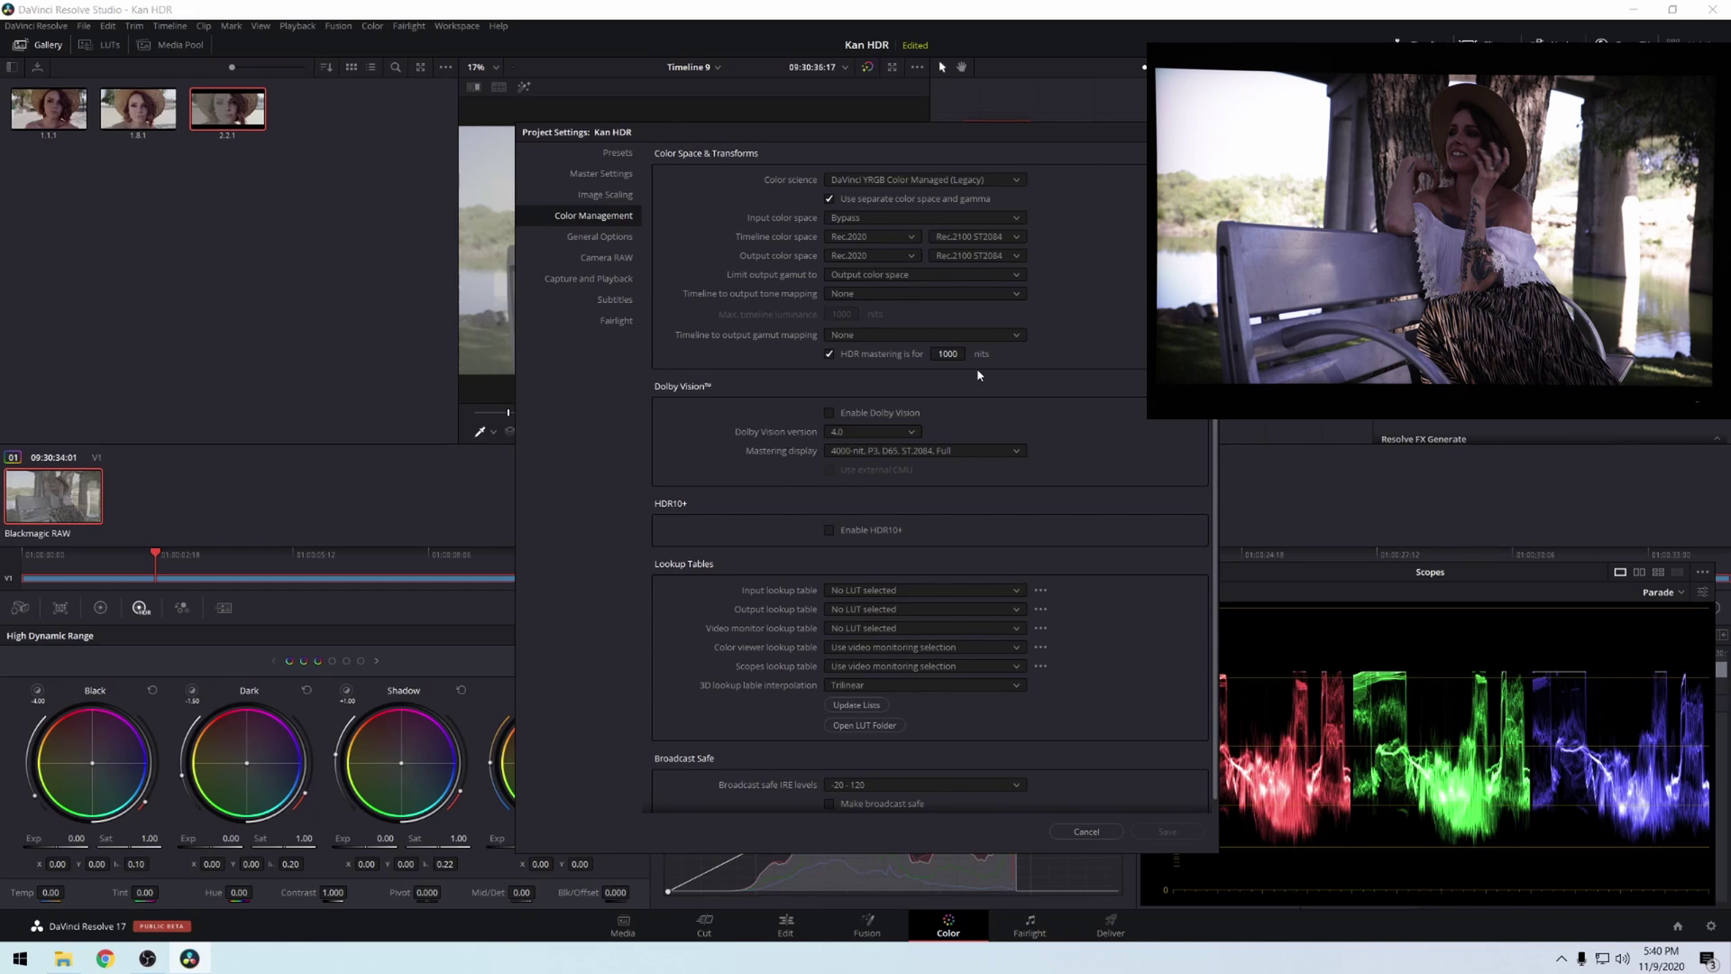
drag(1022, 134, 908, 134)
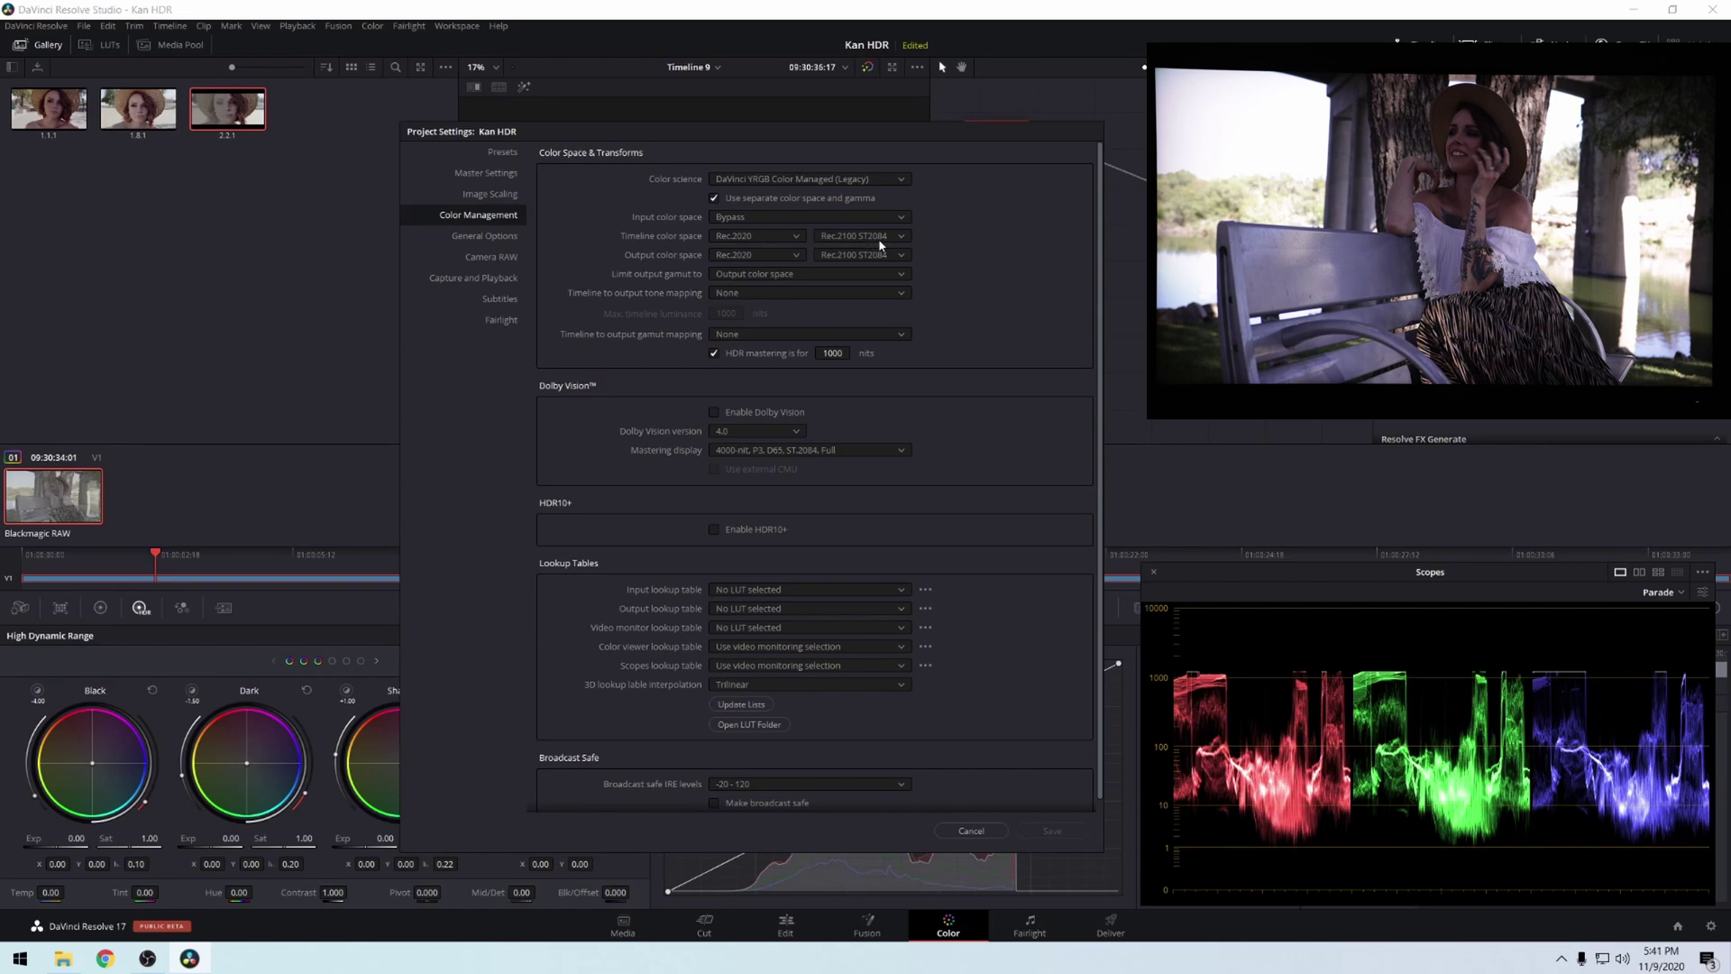
key(Escape)
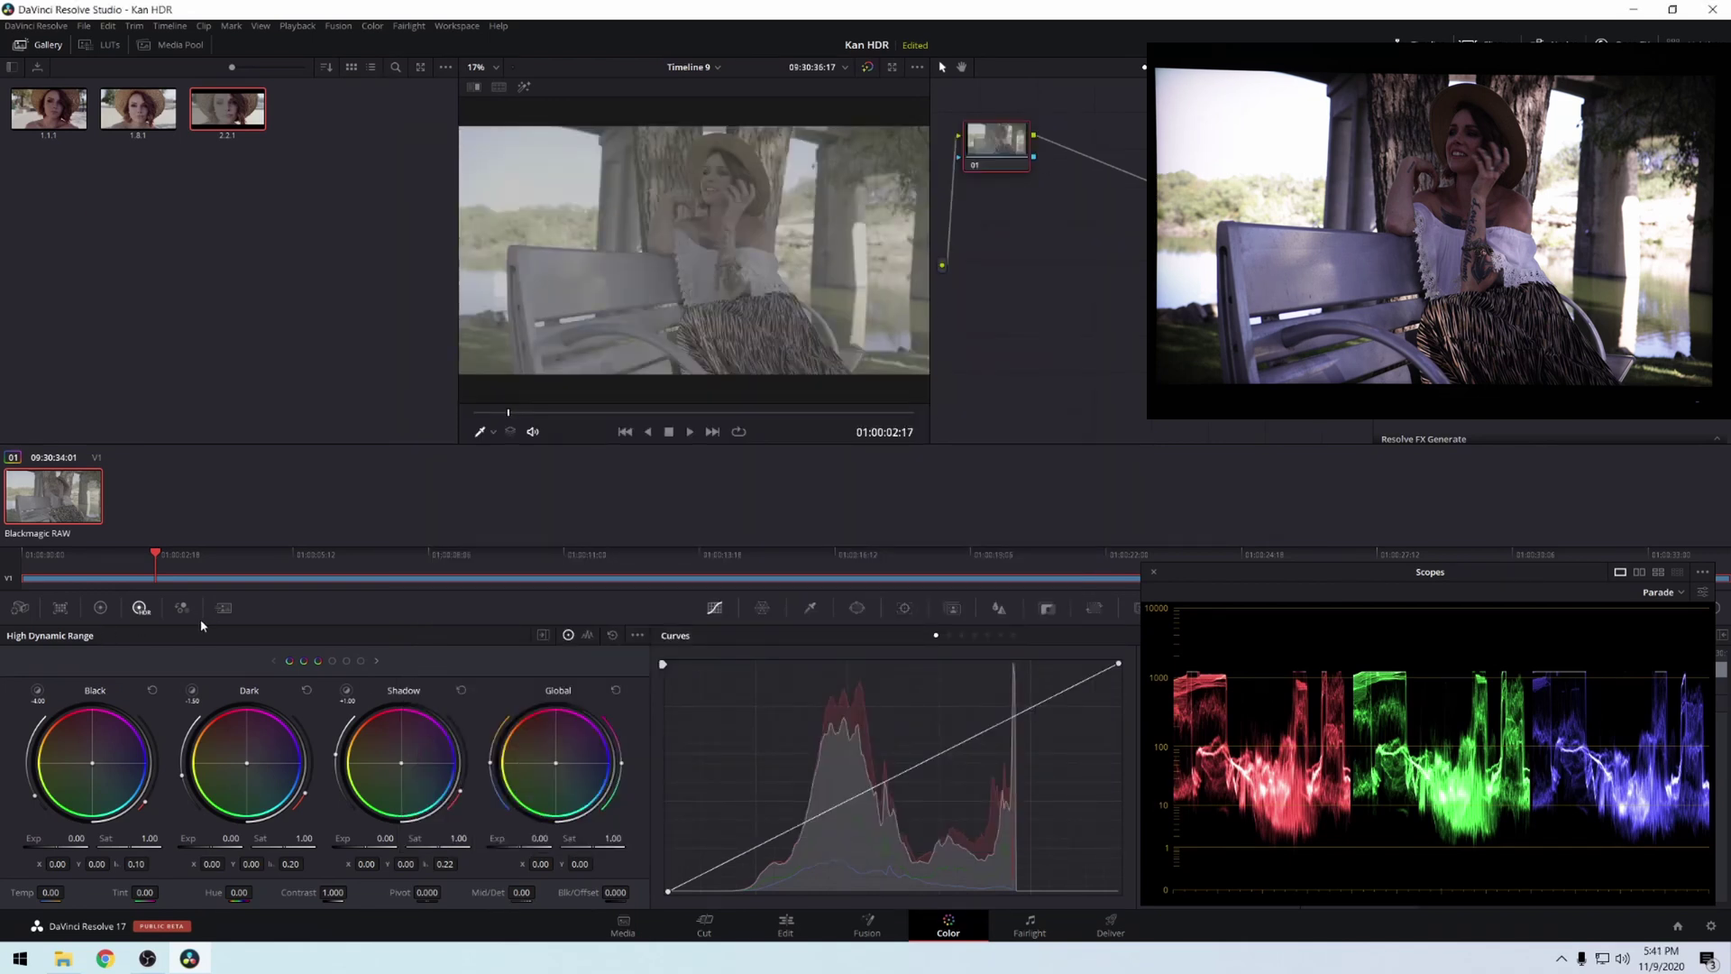
Bring up the Shadow, Light and Highlight wheels, try Shadow exposures of -1.90 and -1.54, and reset the Shadow zone.
click(378, 662)
click(378, 662)
click(378, 662)
scroll(379, 666, up, 1)
drag(76, 838, 131, 845)
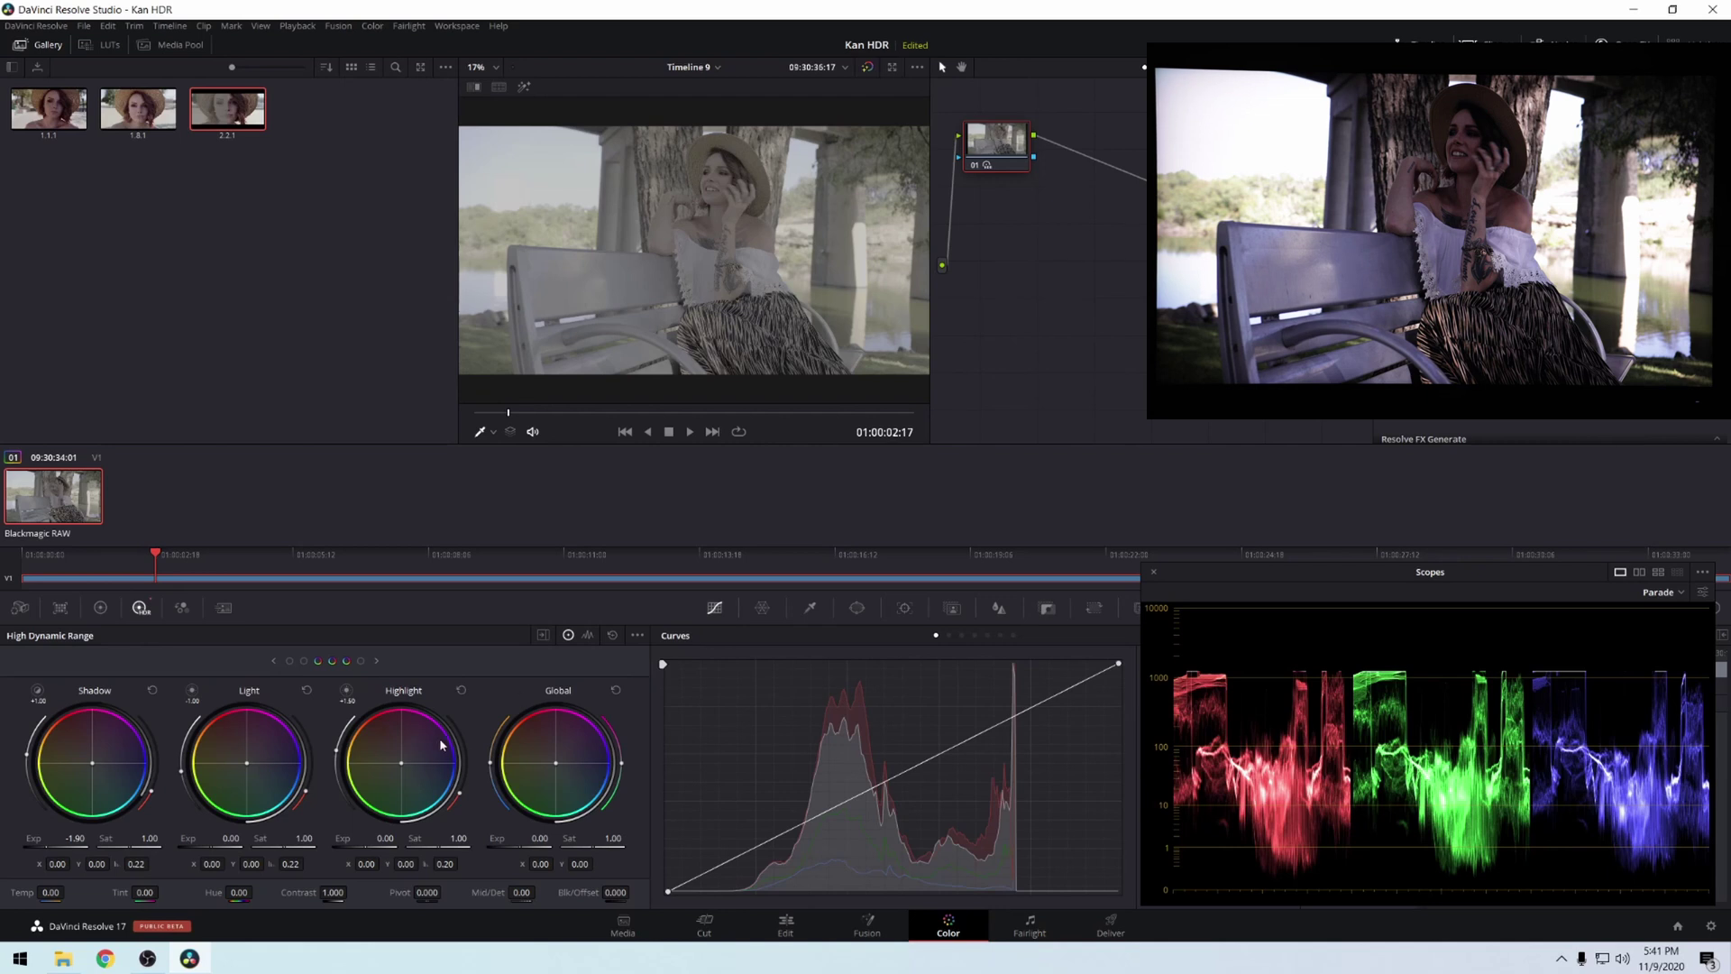
mouse_move(75, 839)
mouse_down()
mouse_move(59, 839)
mouse_move(102, 839)
mouse_up()
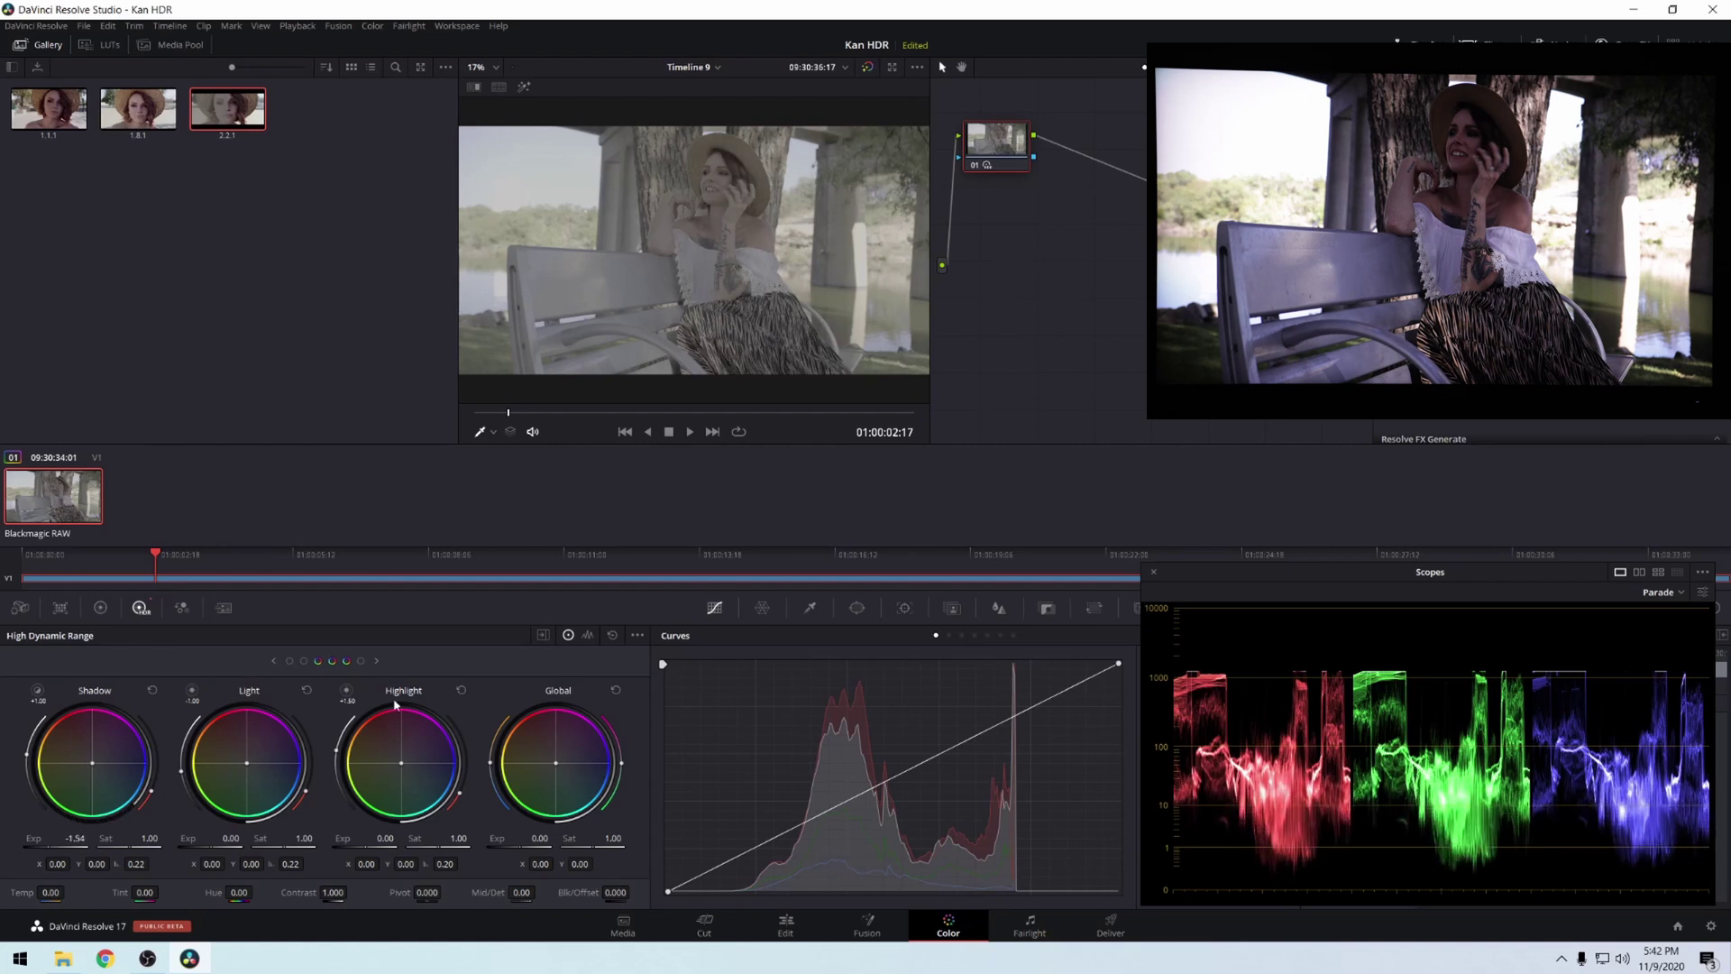
click(152, 691)
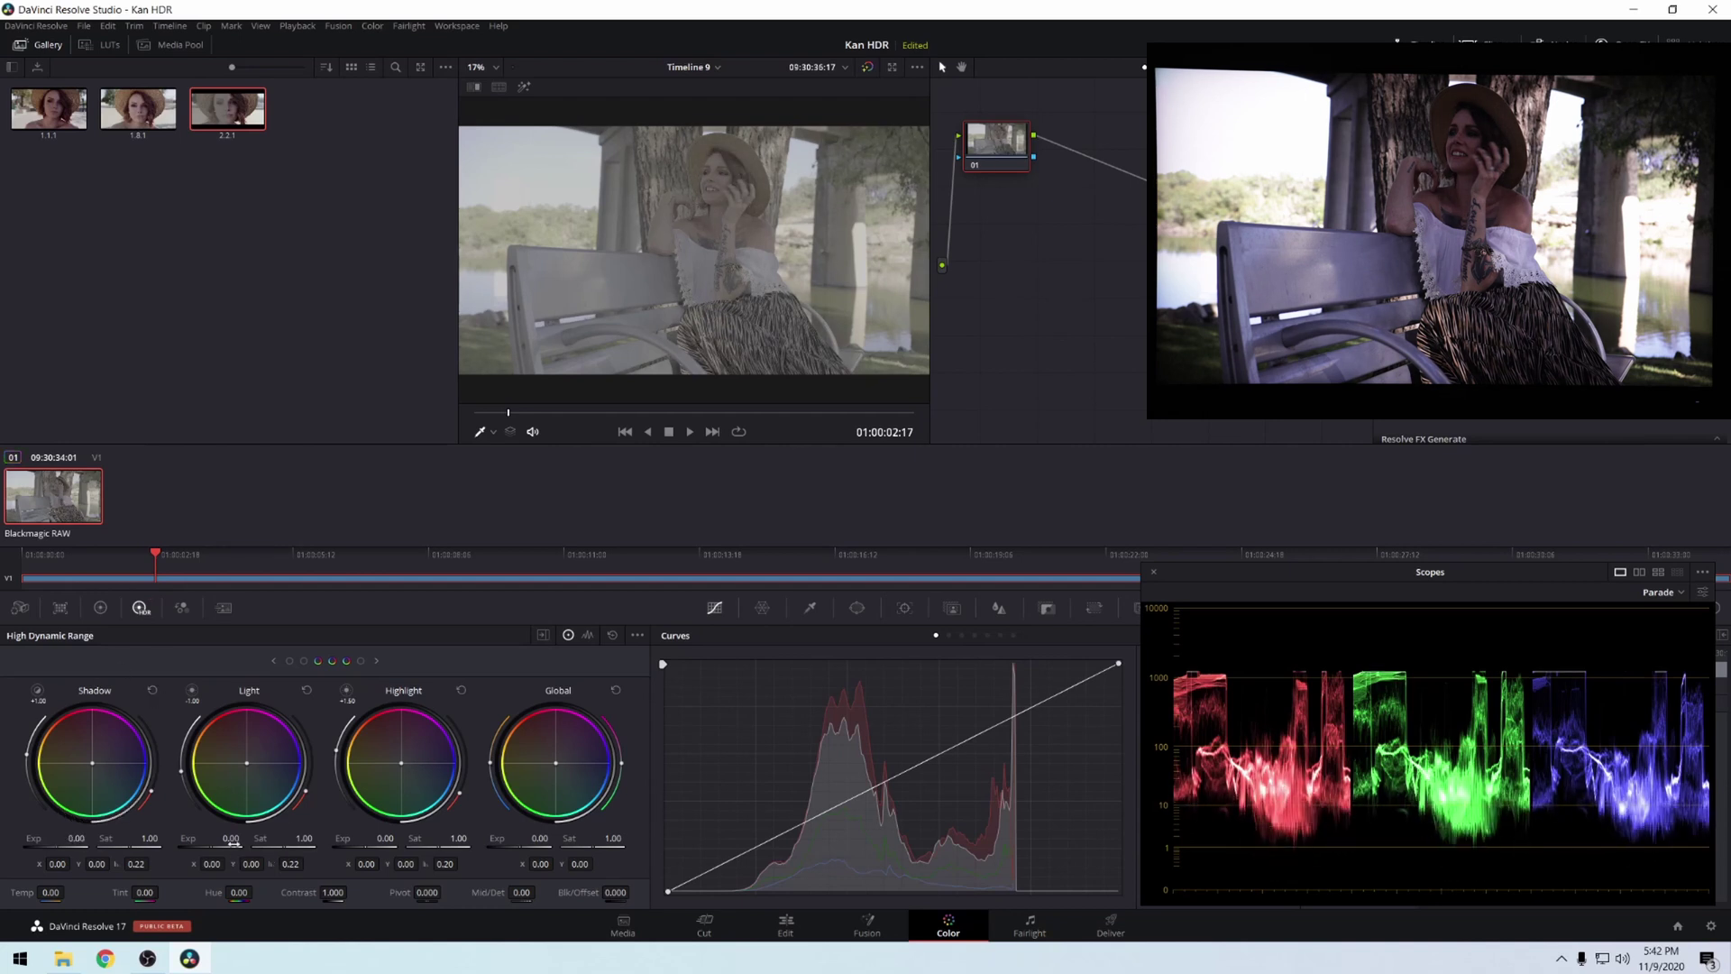
Try Light zone exposures of -0.17 and 0.32, and reset the Light wheel.
drag(232, 841, 216, 841)
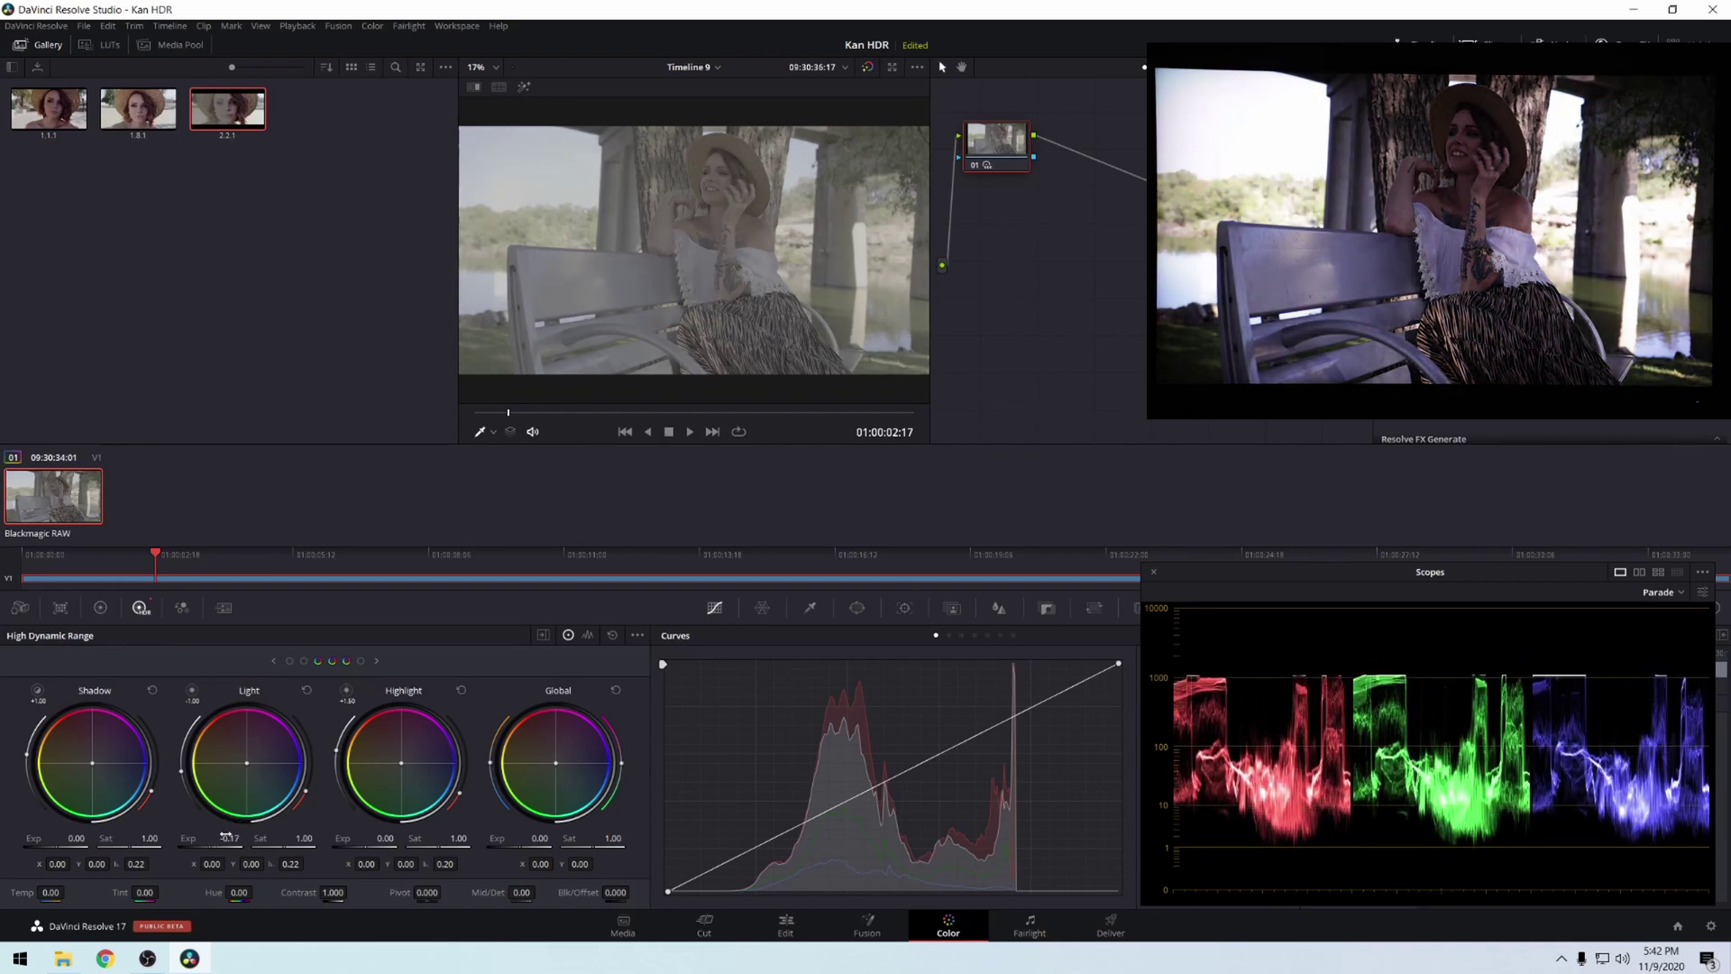
drag(226, 841, 232, 841)
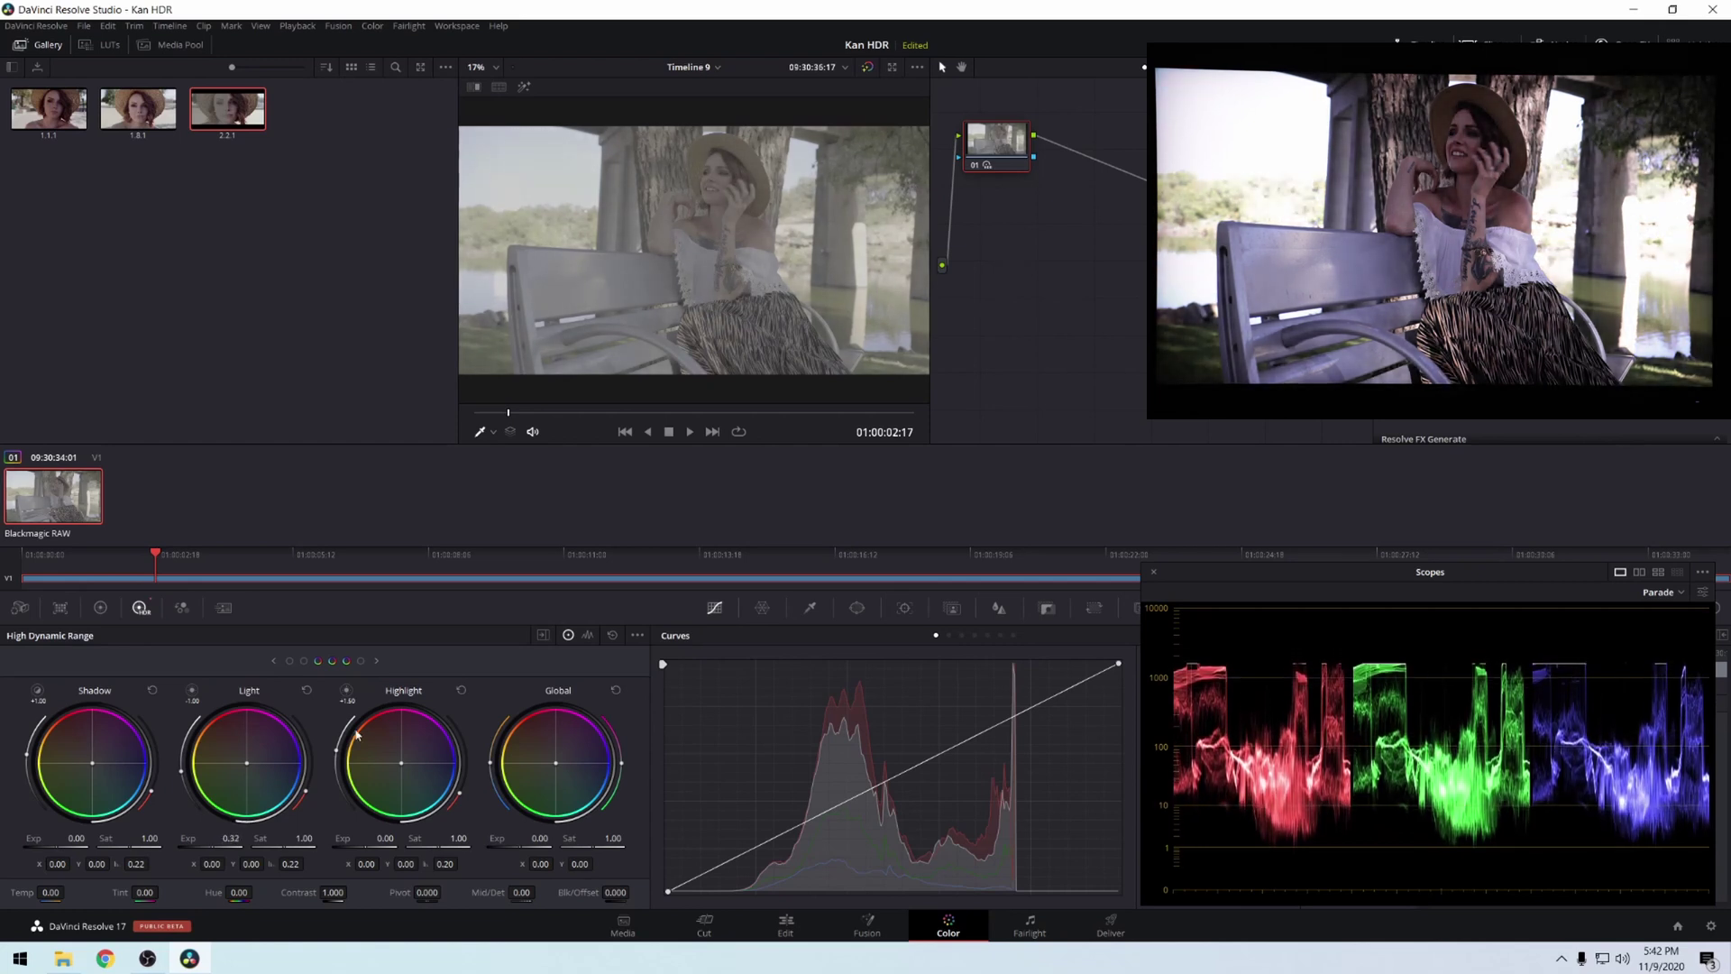
click(305, 690)
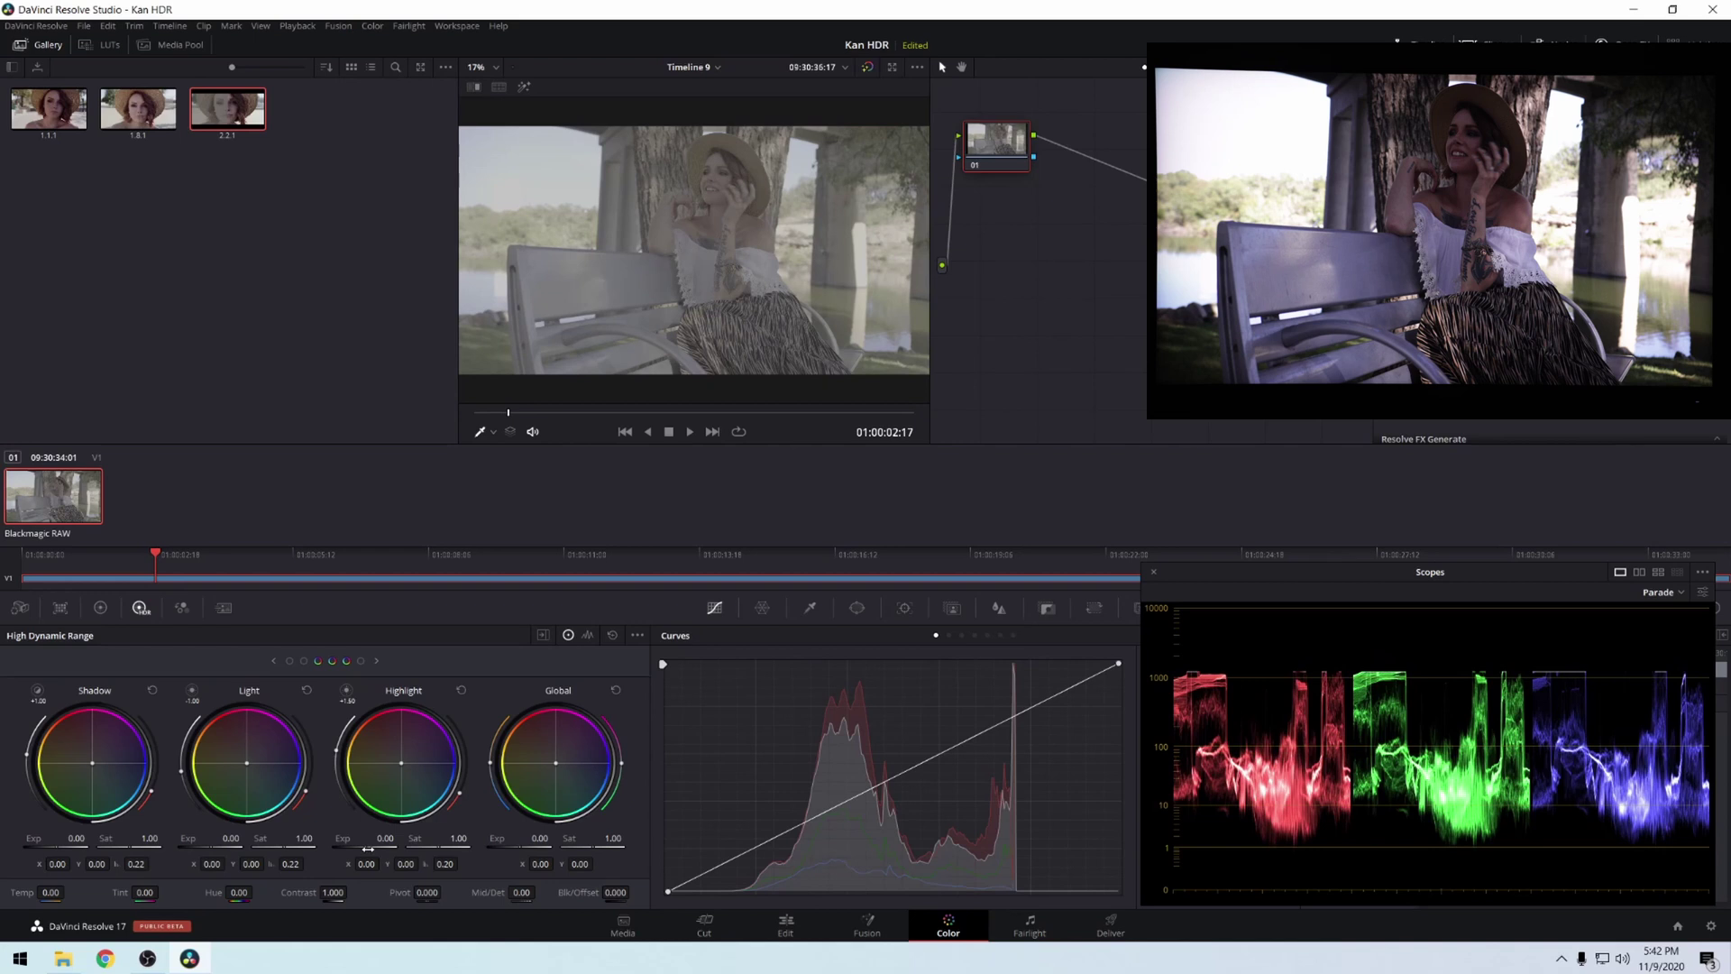
Lower the Highlight zone's exposure to -0.29 and inspect the Black zone's range in the zone graph.
drag(367, 841, 368, 847)
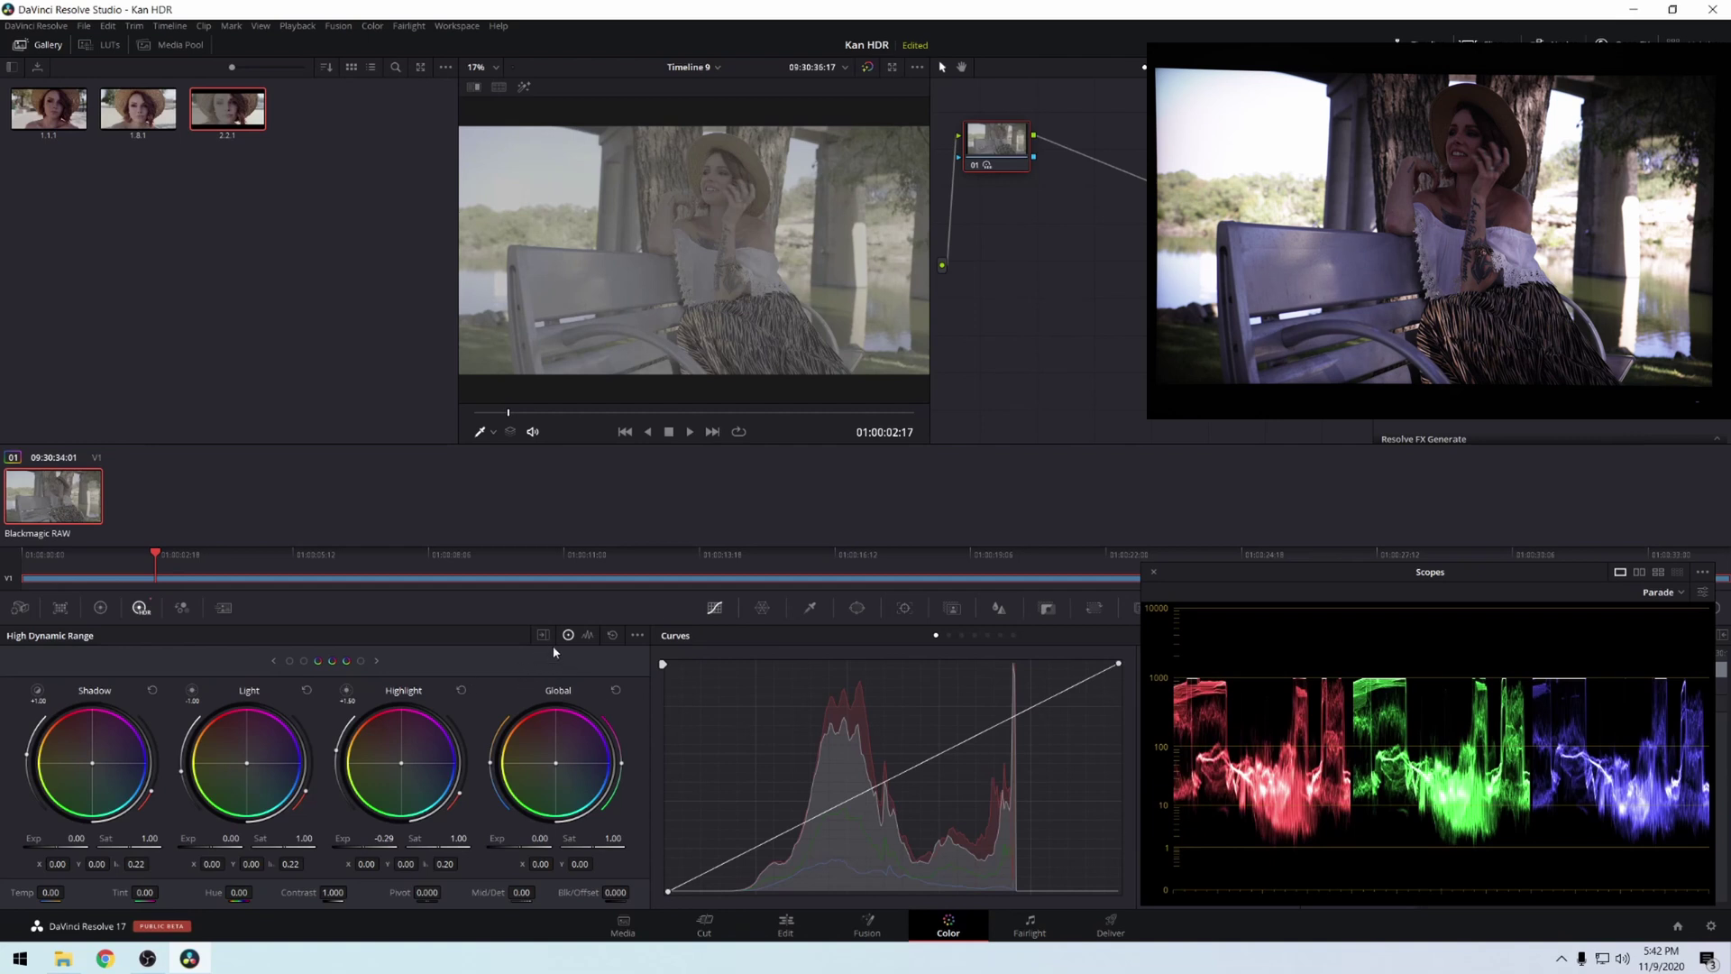
click(588, 636)
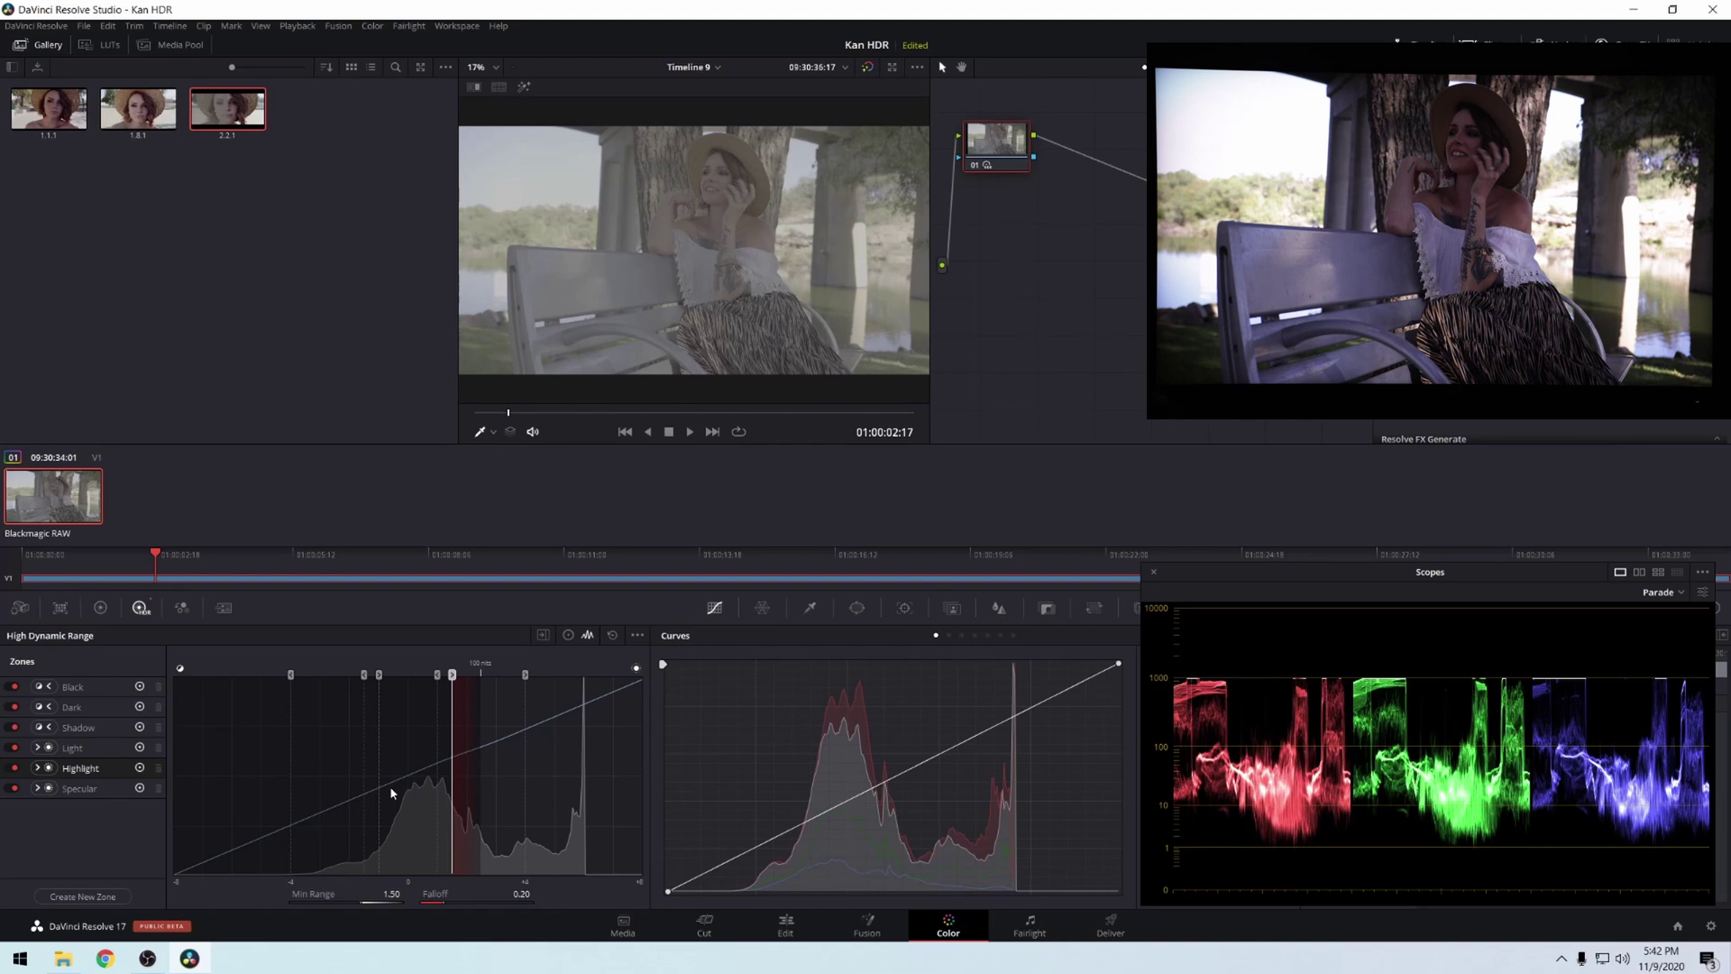
click(77, 687)
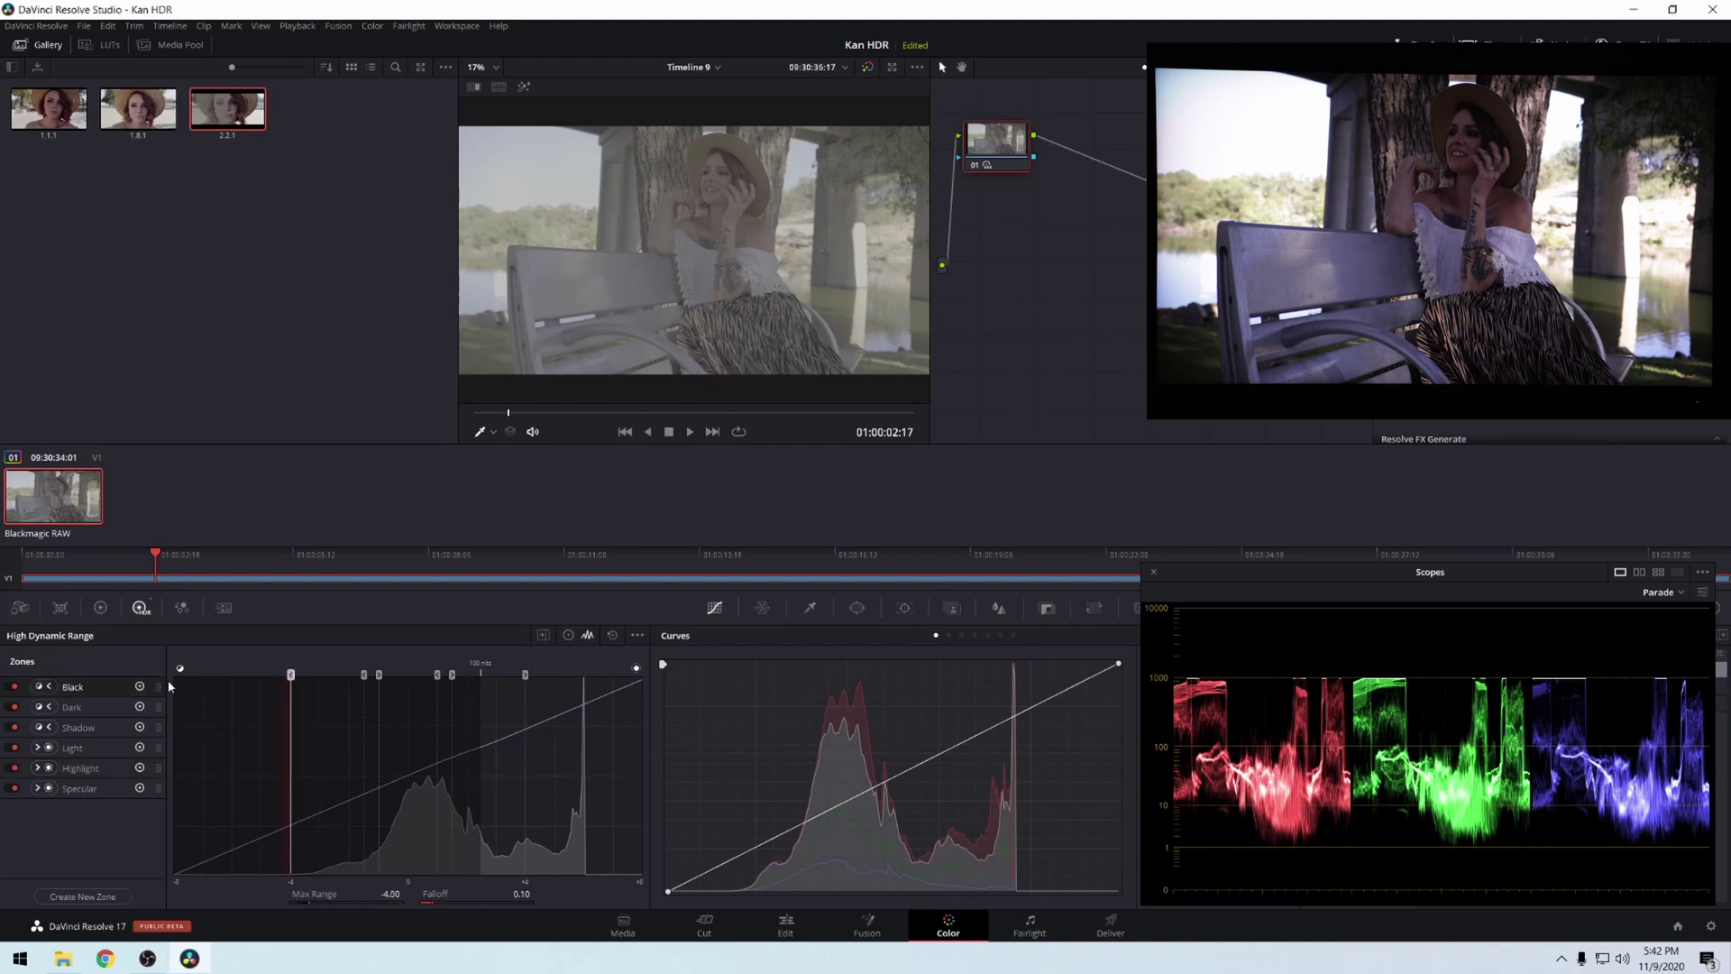
Compare the Primaries Log Wheels with the Color Wheels and return to the High Dynamic Range wheels.
click(100, 608)
click(584, 636)
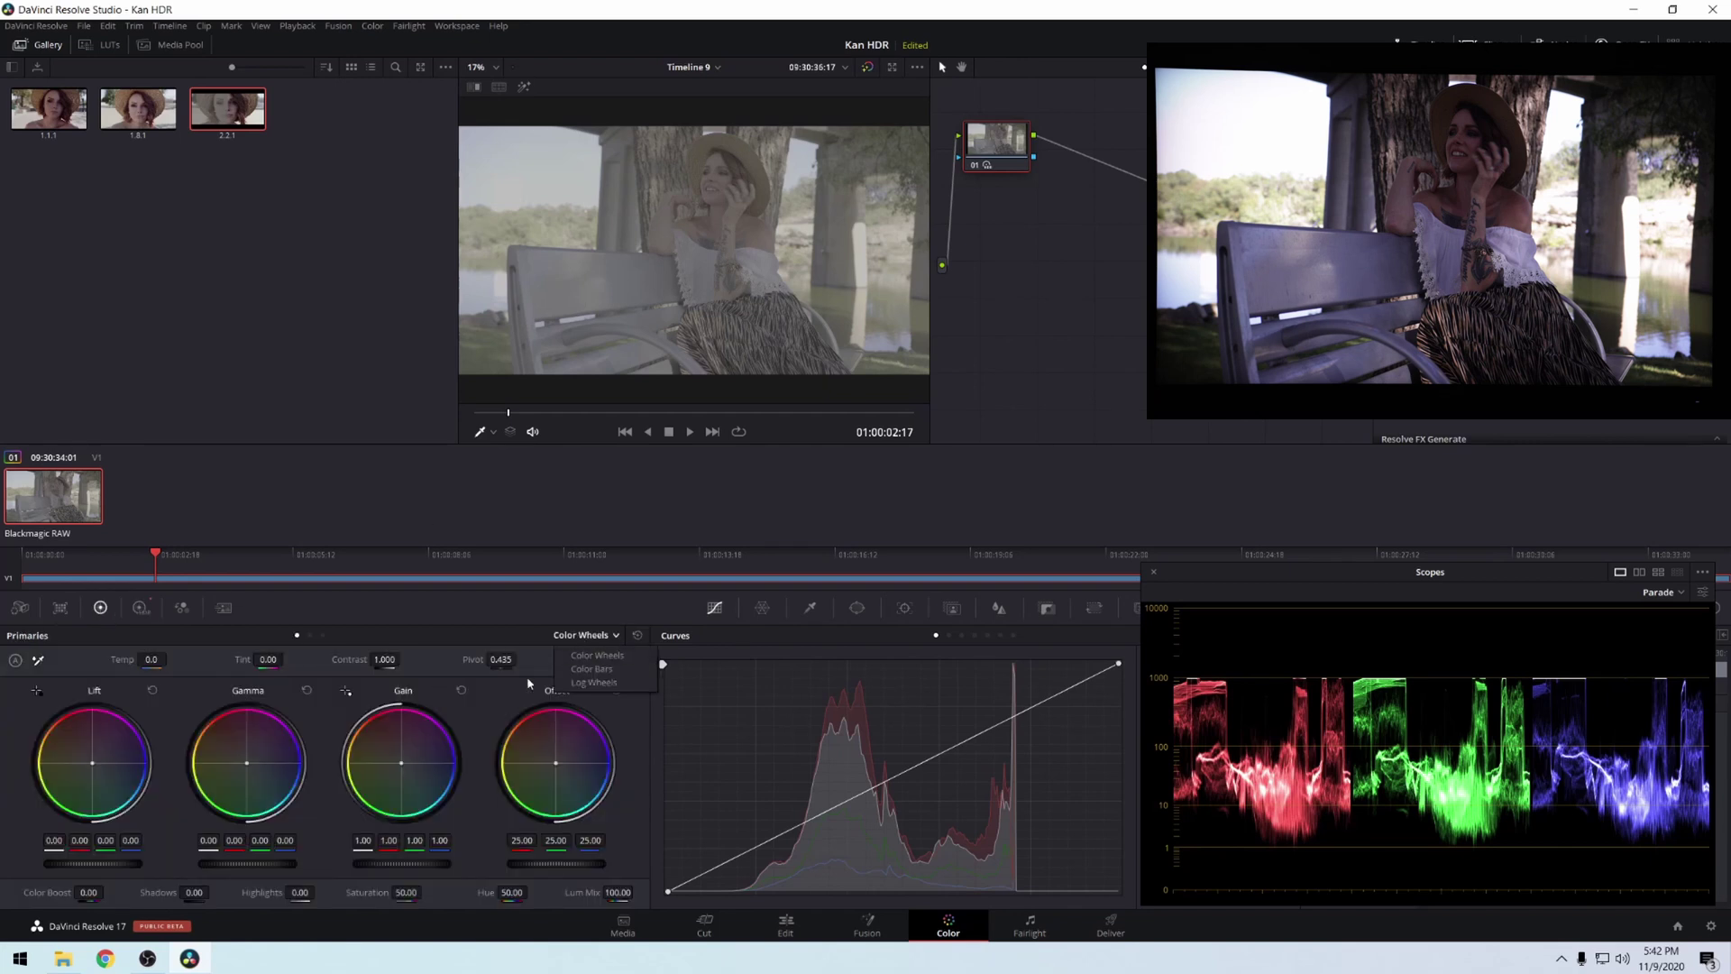
click(594, 683)
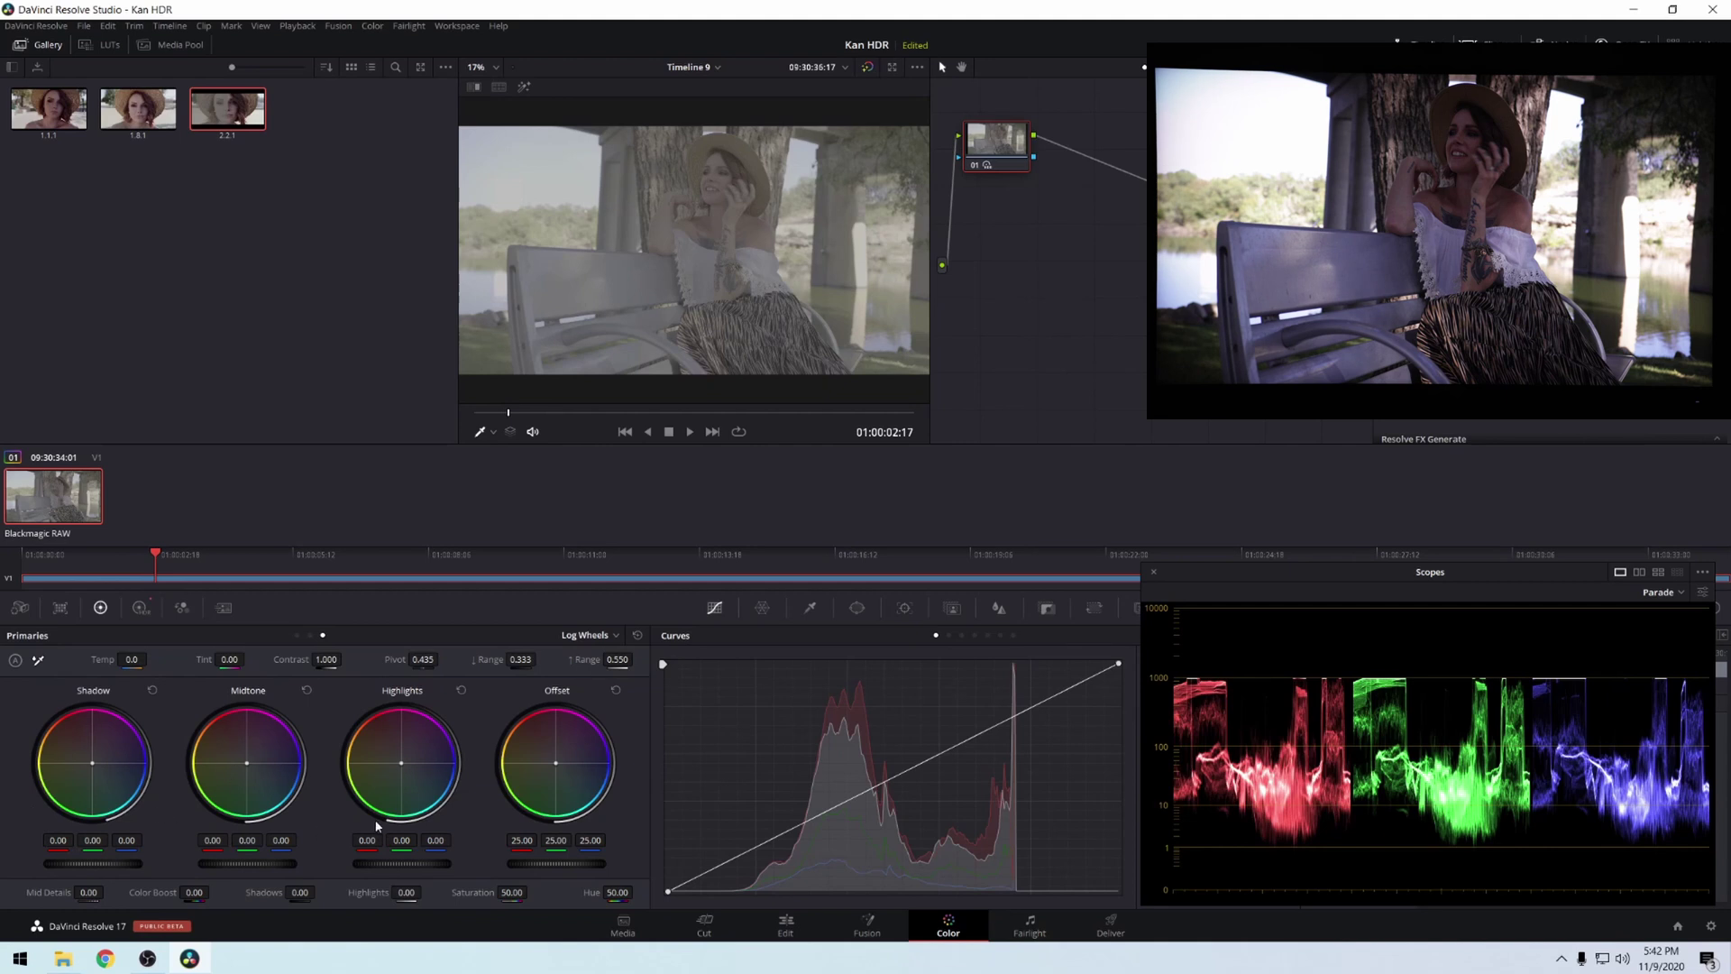
click(607, 637)
click(602, 655)
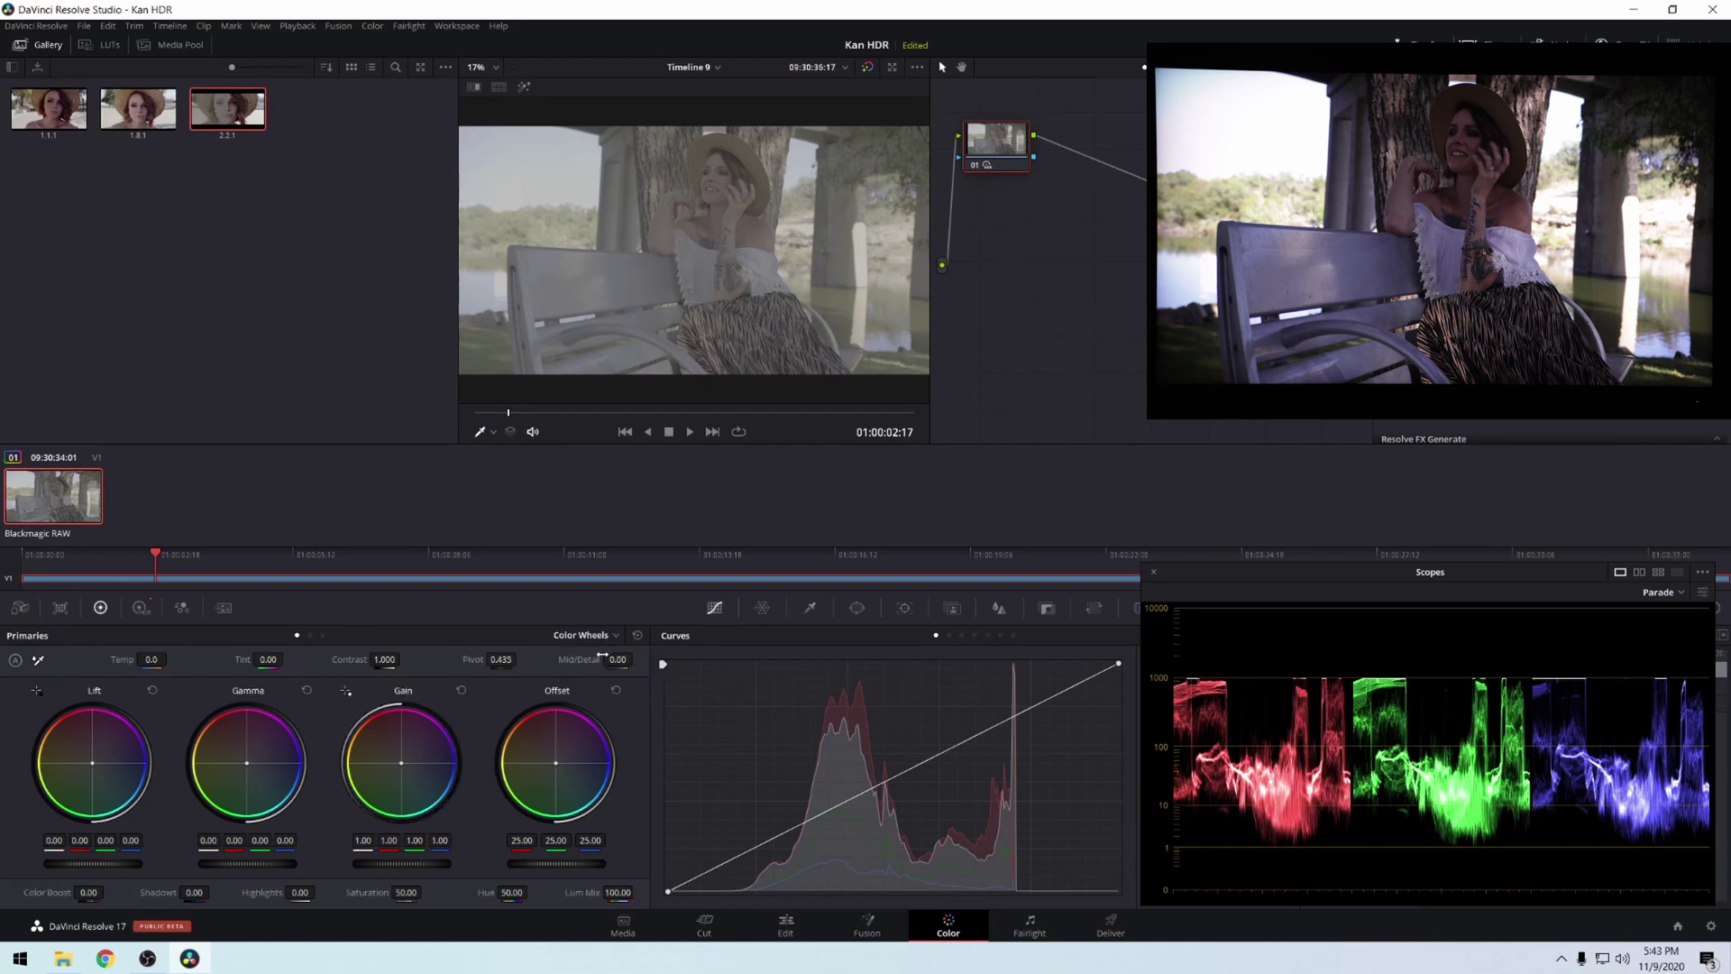
click(141, 607)
click(568, 635)
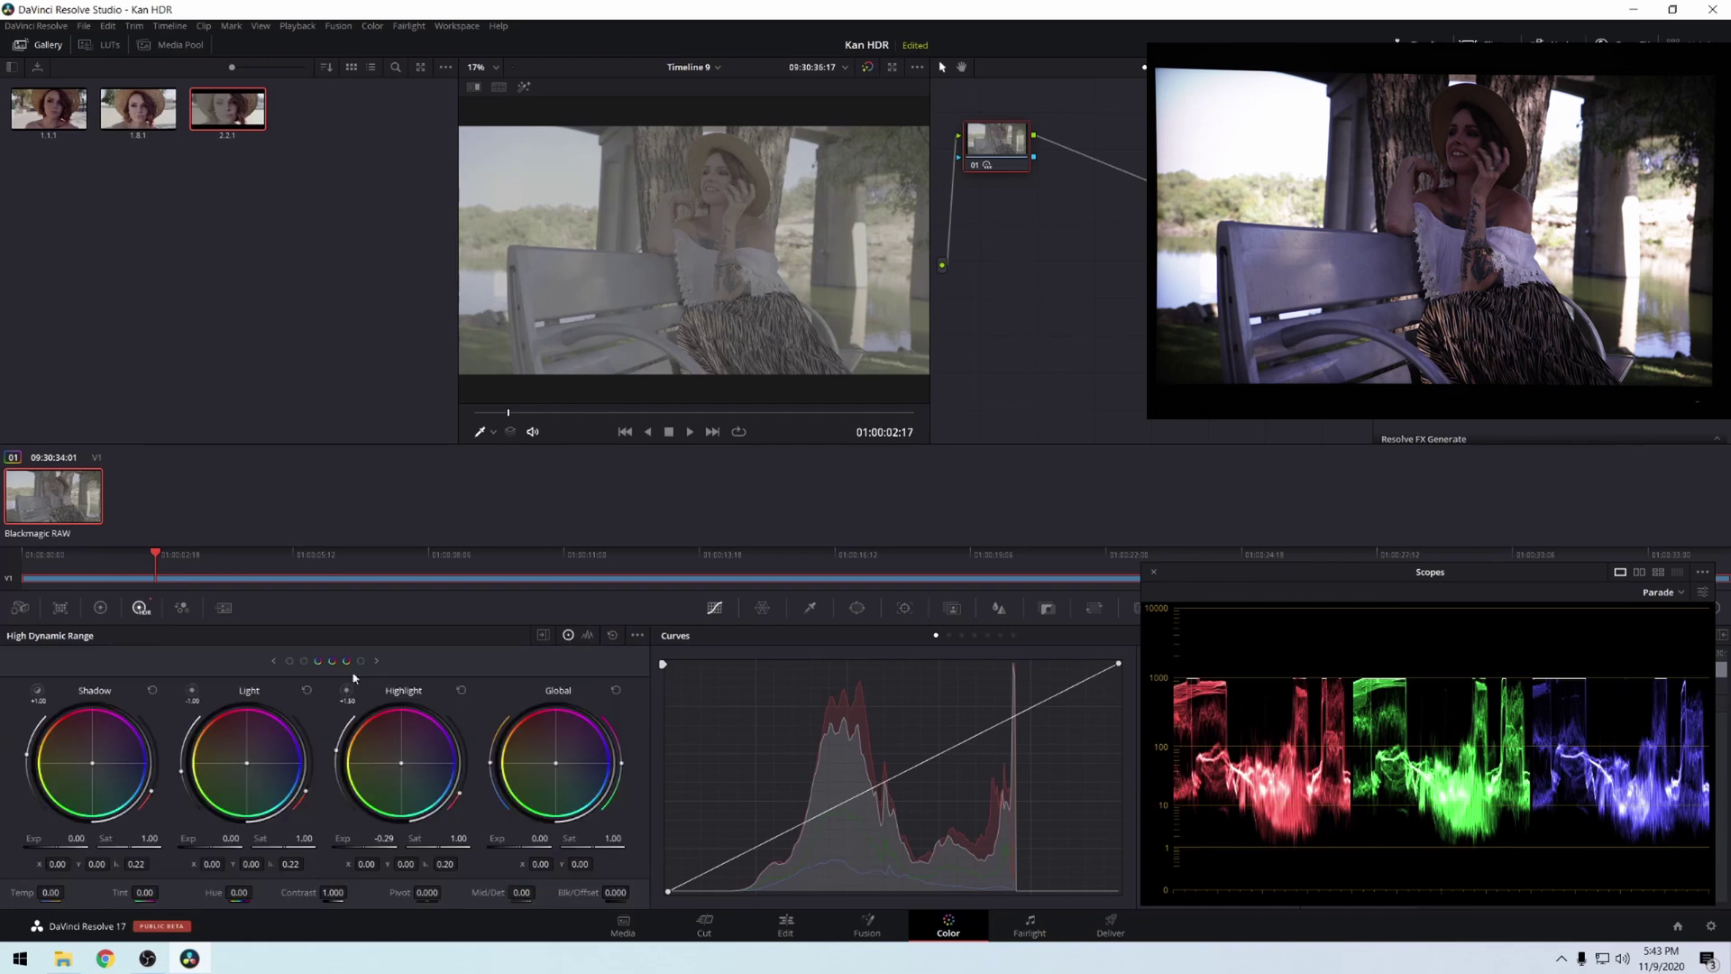
Bring up the Specular wheel, clear the Highlight exposure, and try a Highlight color balance of X -0.01 before resetting that wheel.
mouse_move(539, 837)
mouse_down()
mouse_move(496, 838)
mouse_move(540, 838)
mouse_up()
click(376, 661)
mouse_move(77, 845)
mouse_down()
mouse_move(99, 846)
mouse_move(72, 846)
mouse_up()
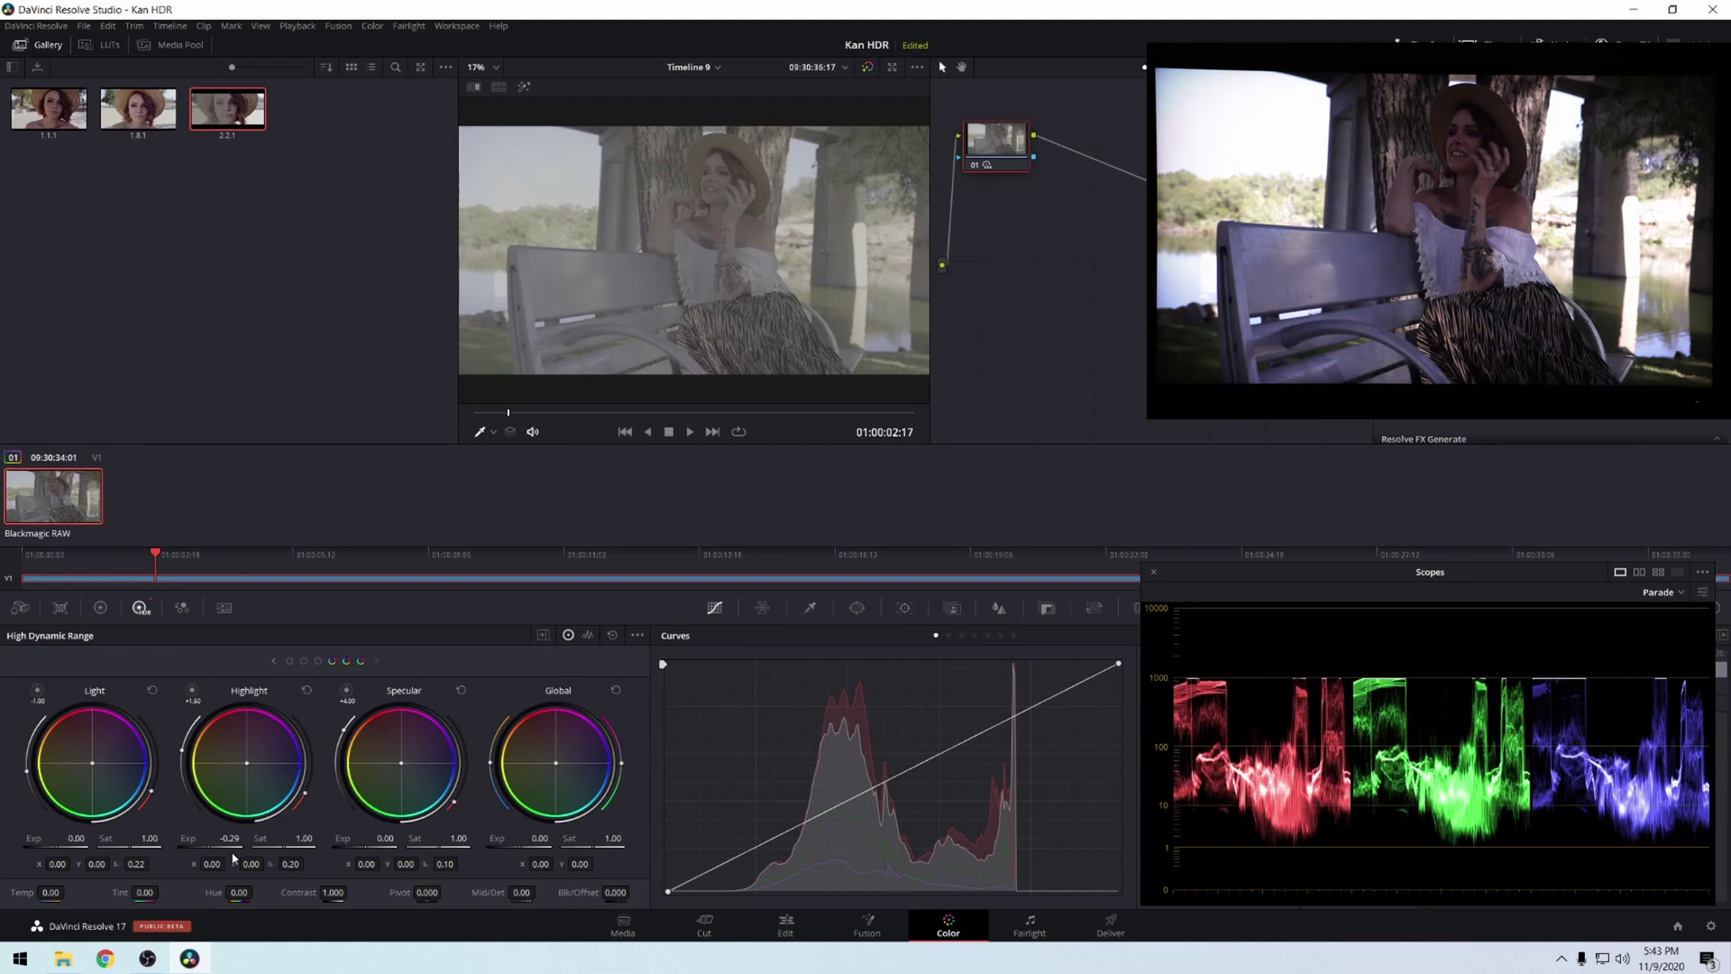
drag(230, 846, 211, 864)
click(306, 691)
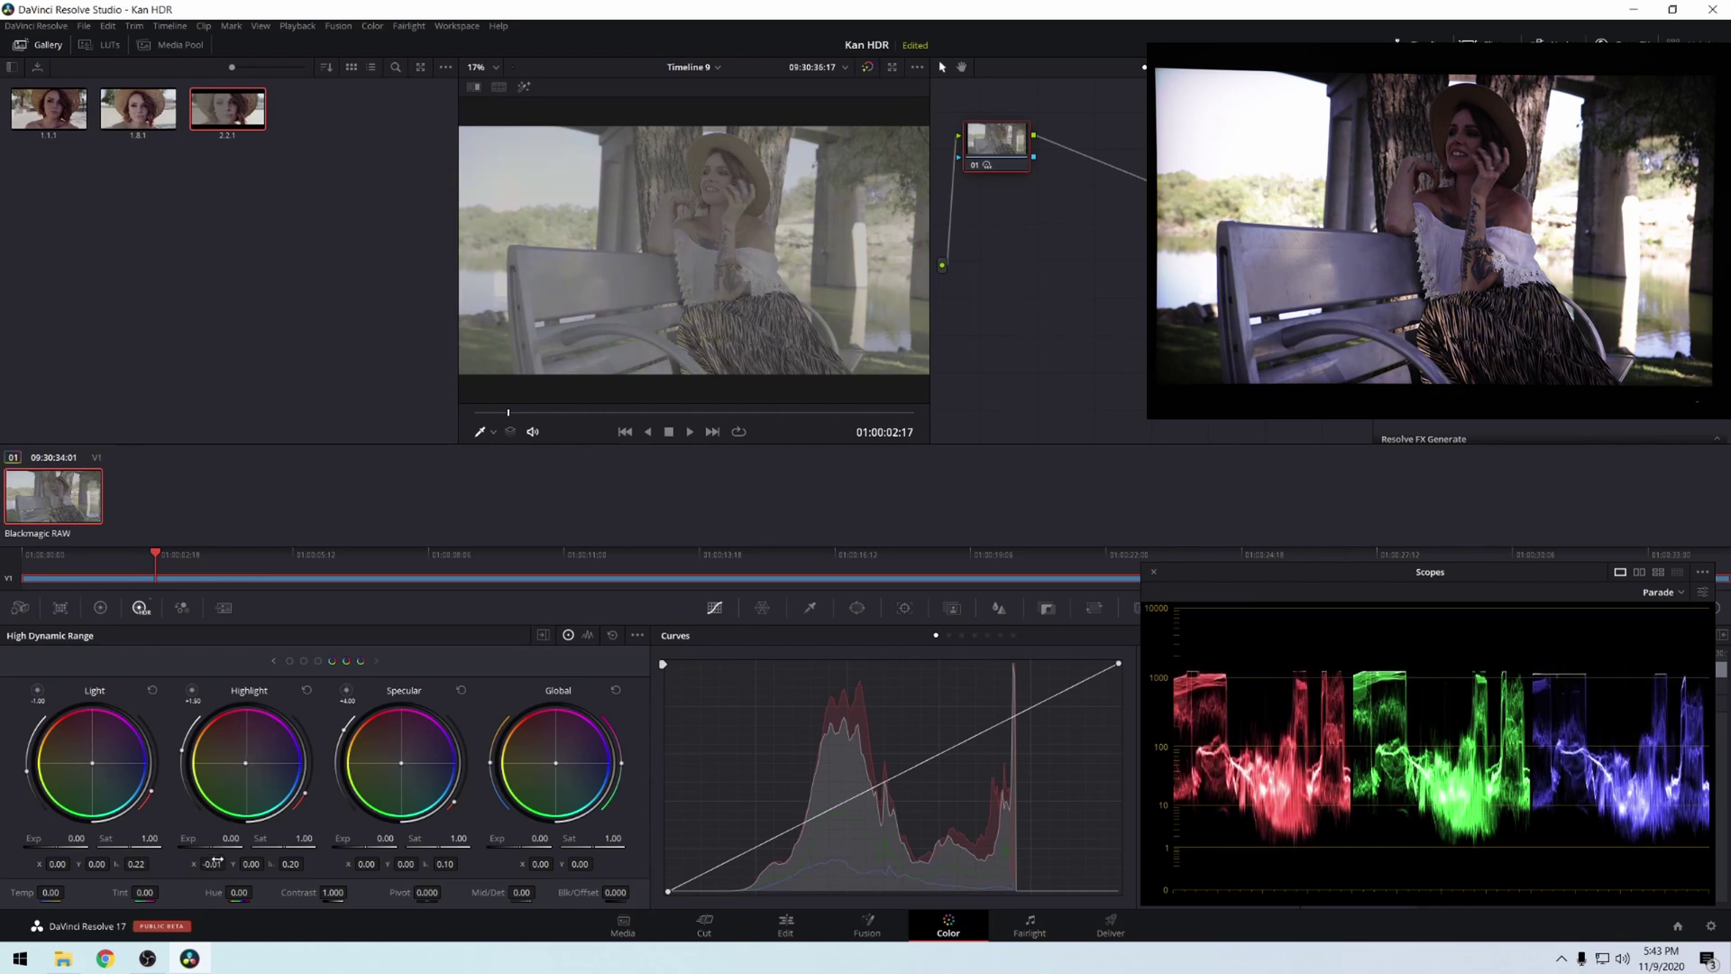
click(307, 691)
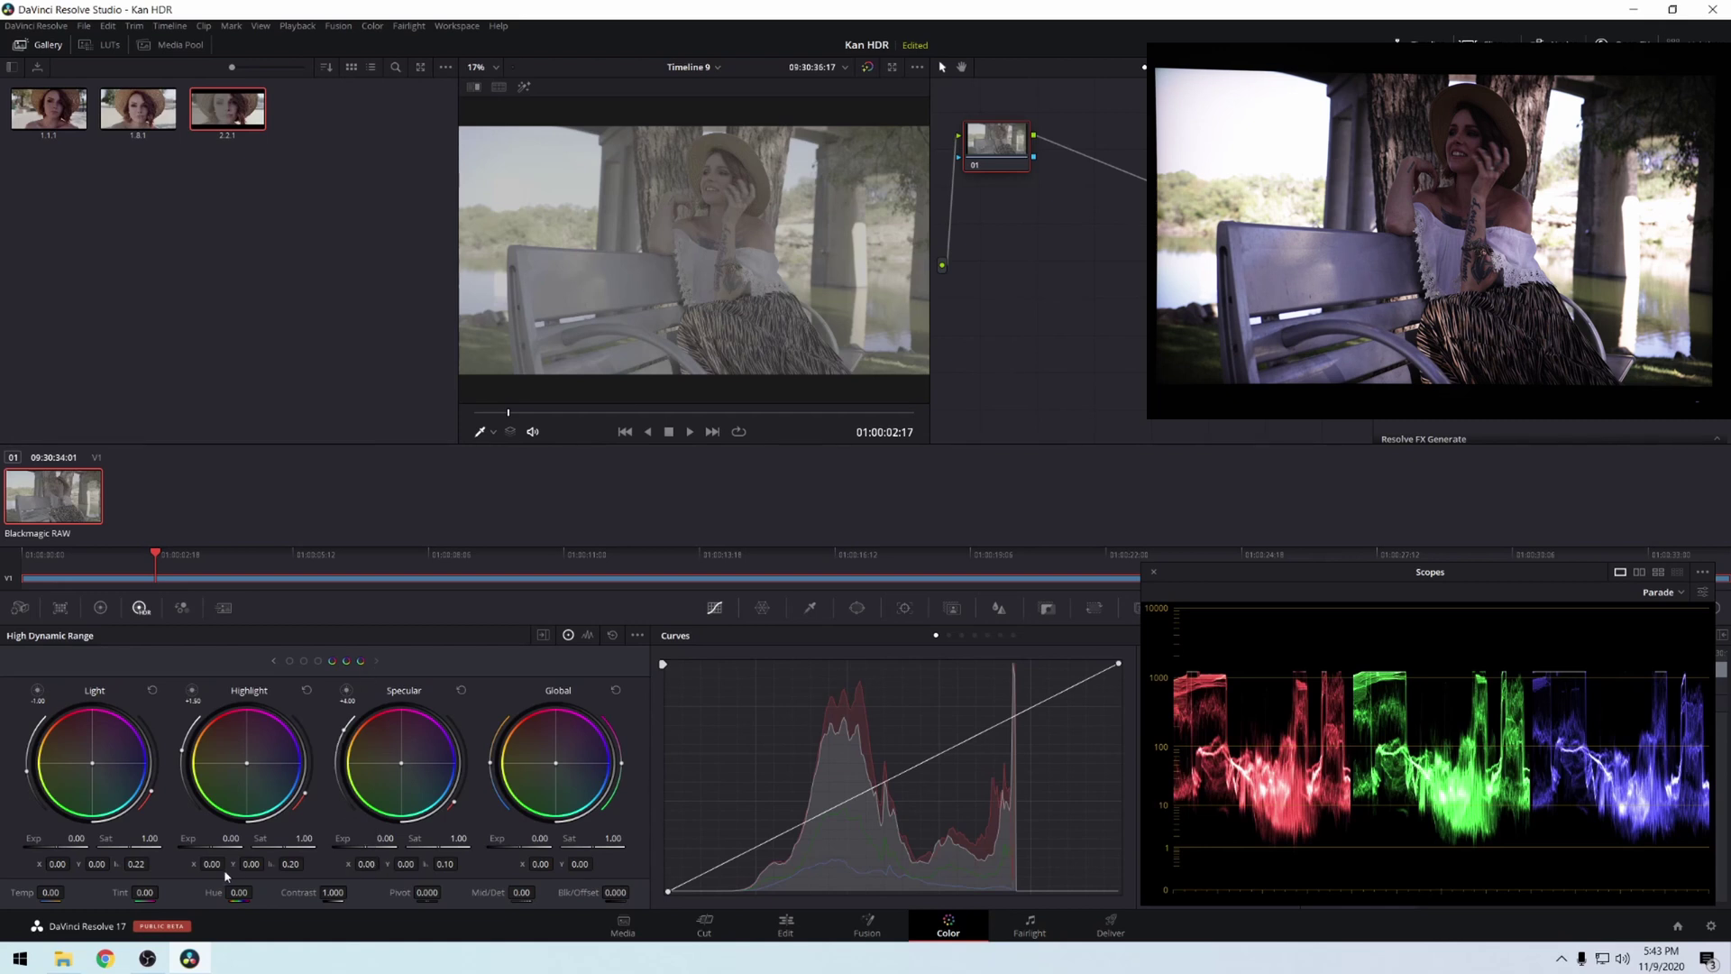
drag(246, 763, 248, 763)
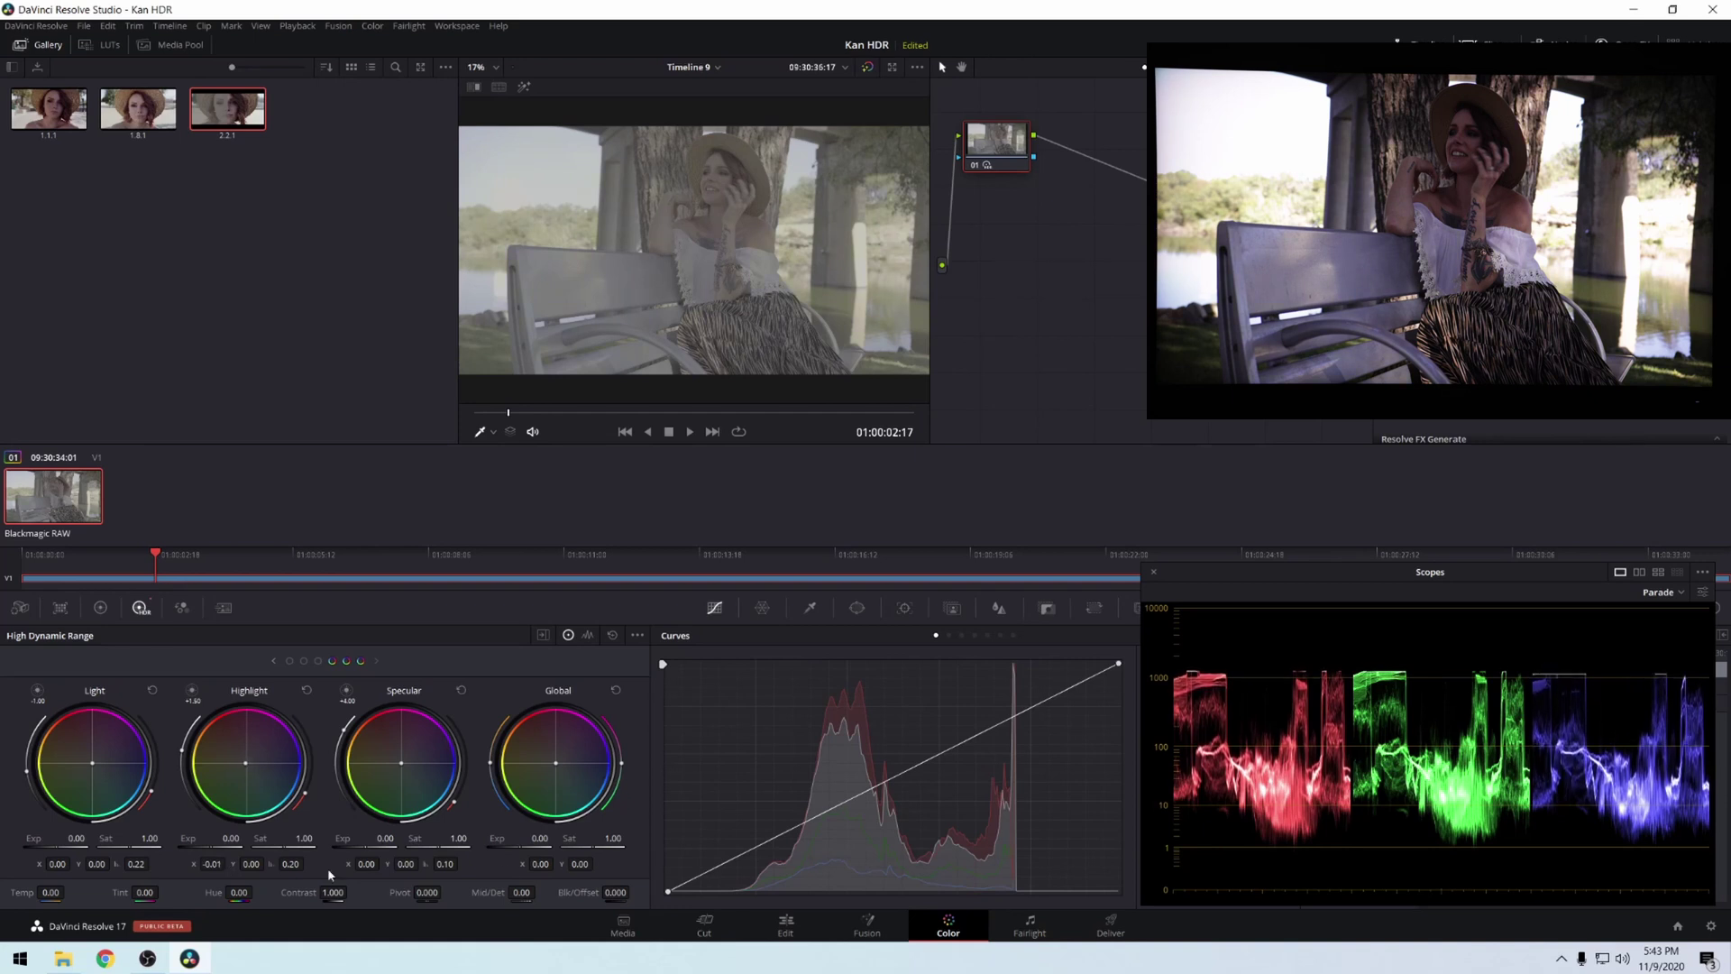
click(307, 690)
Try a Specular color balance of X -0.01 and a Global exposure of -0.40, resetting both wheels.
drag(401, 763, 399, 763)
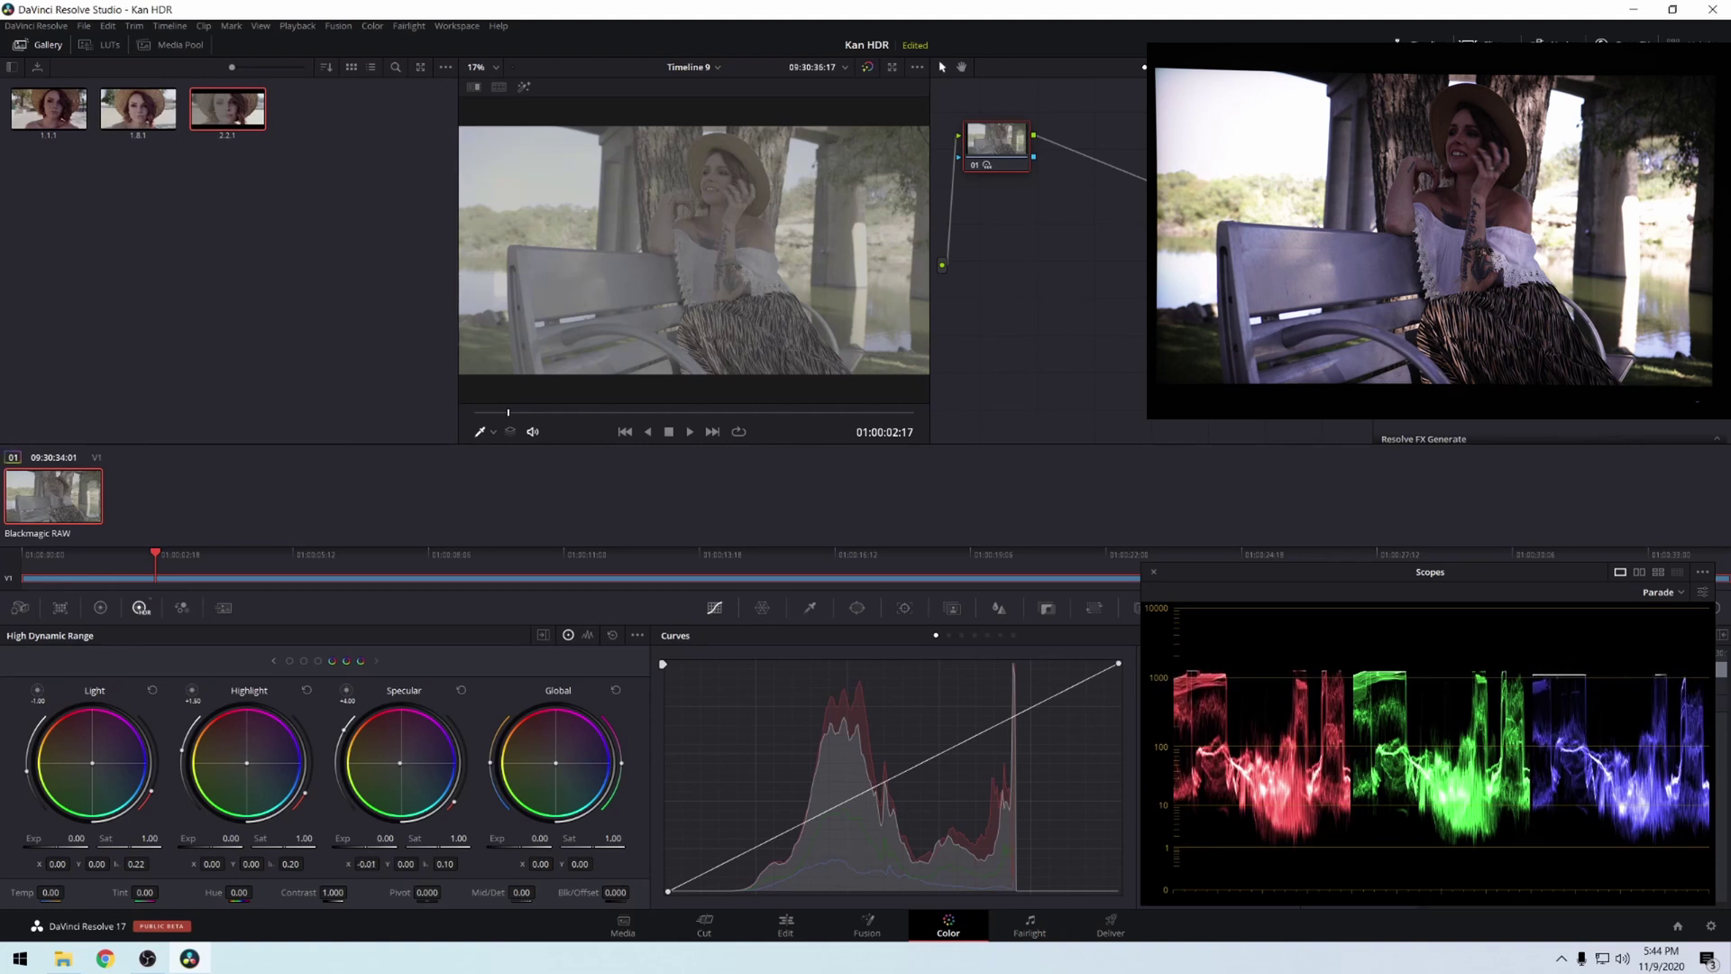
click(462, 690)
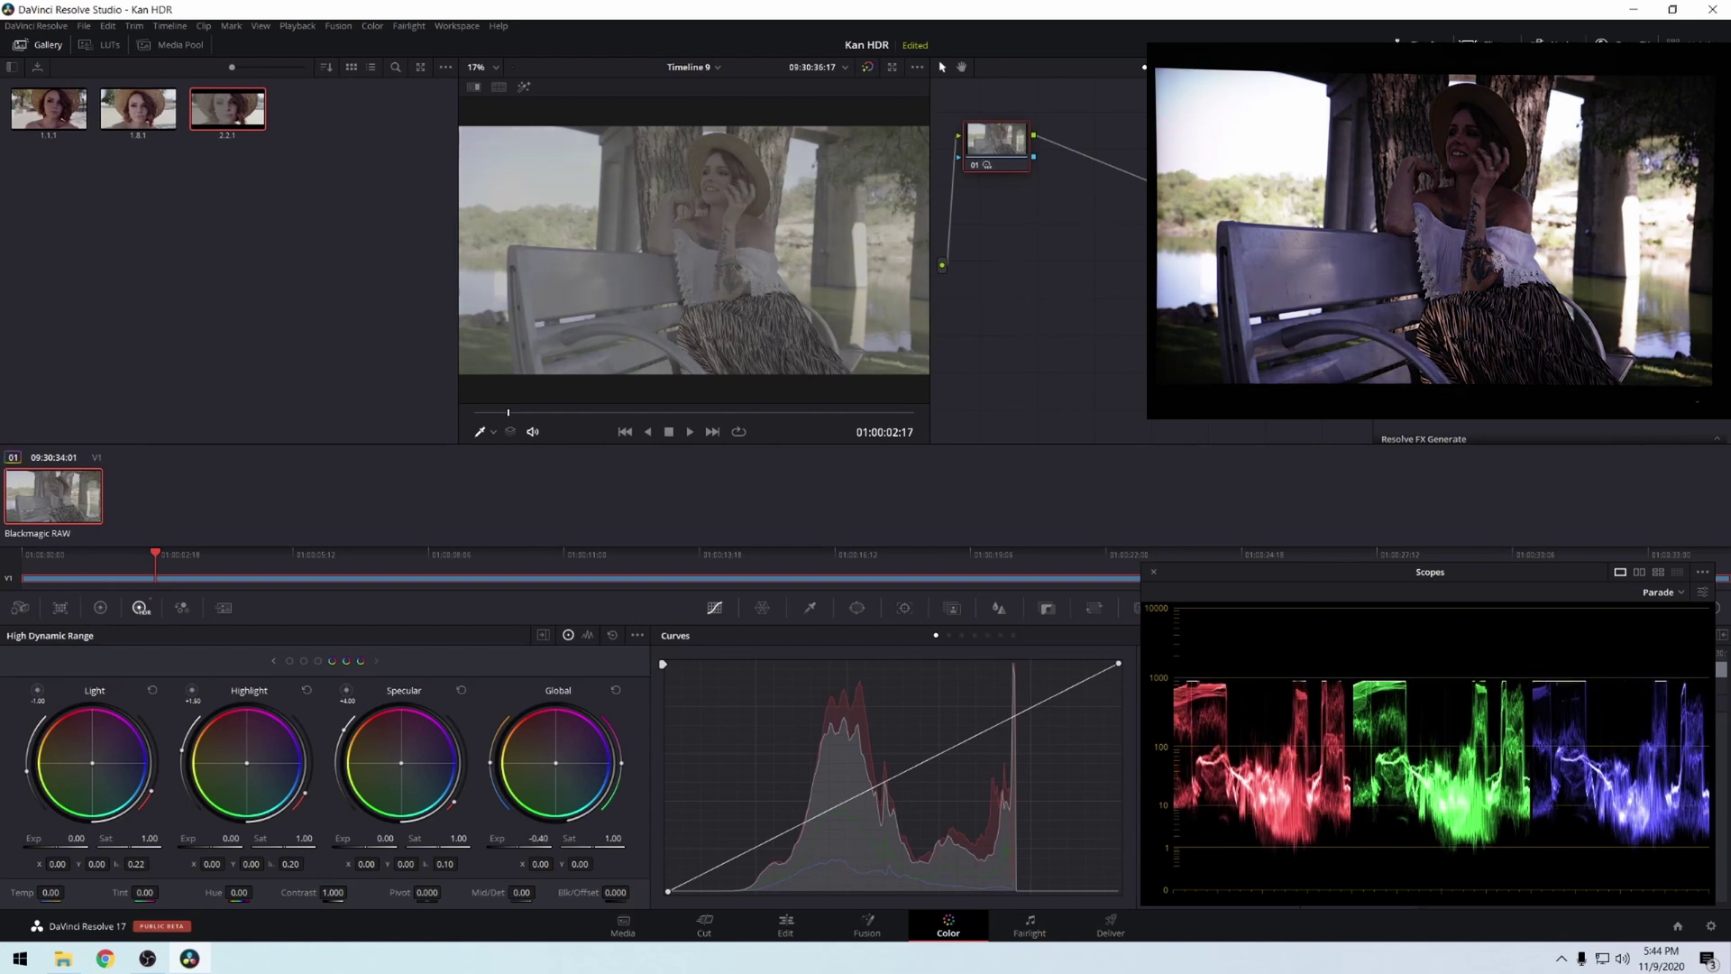
click(616, 691)
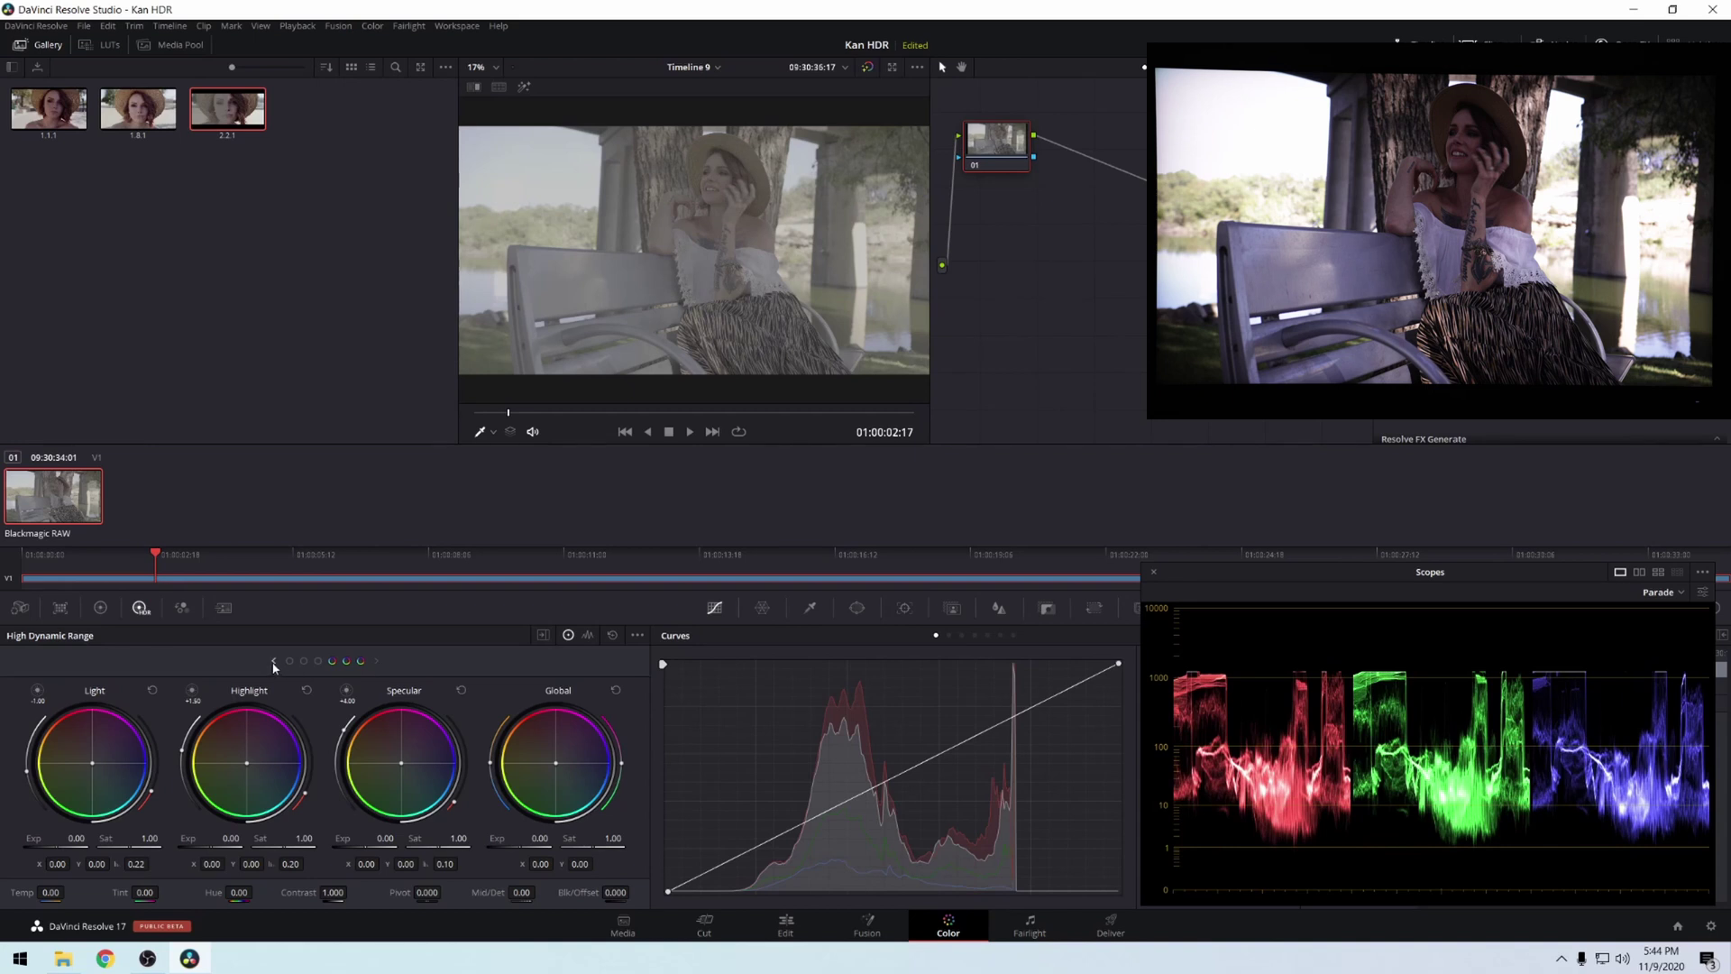
Bring up the Shadow wheel, try a Shadow exposure of -0.15, and reset the High Dynamic Range wheels.
scroll(378, 667, up, 2)
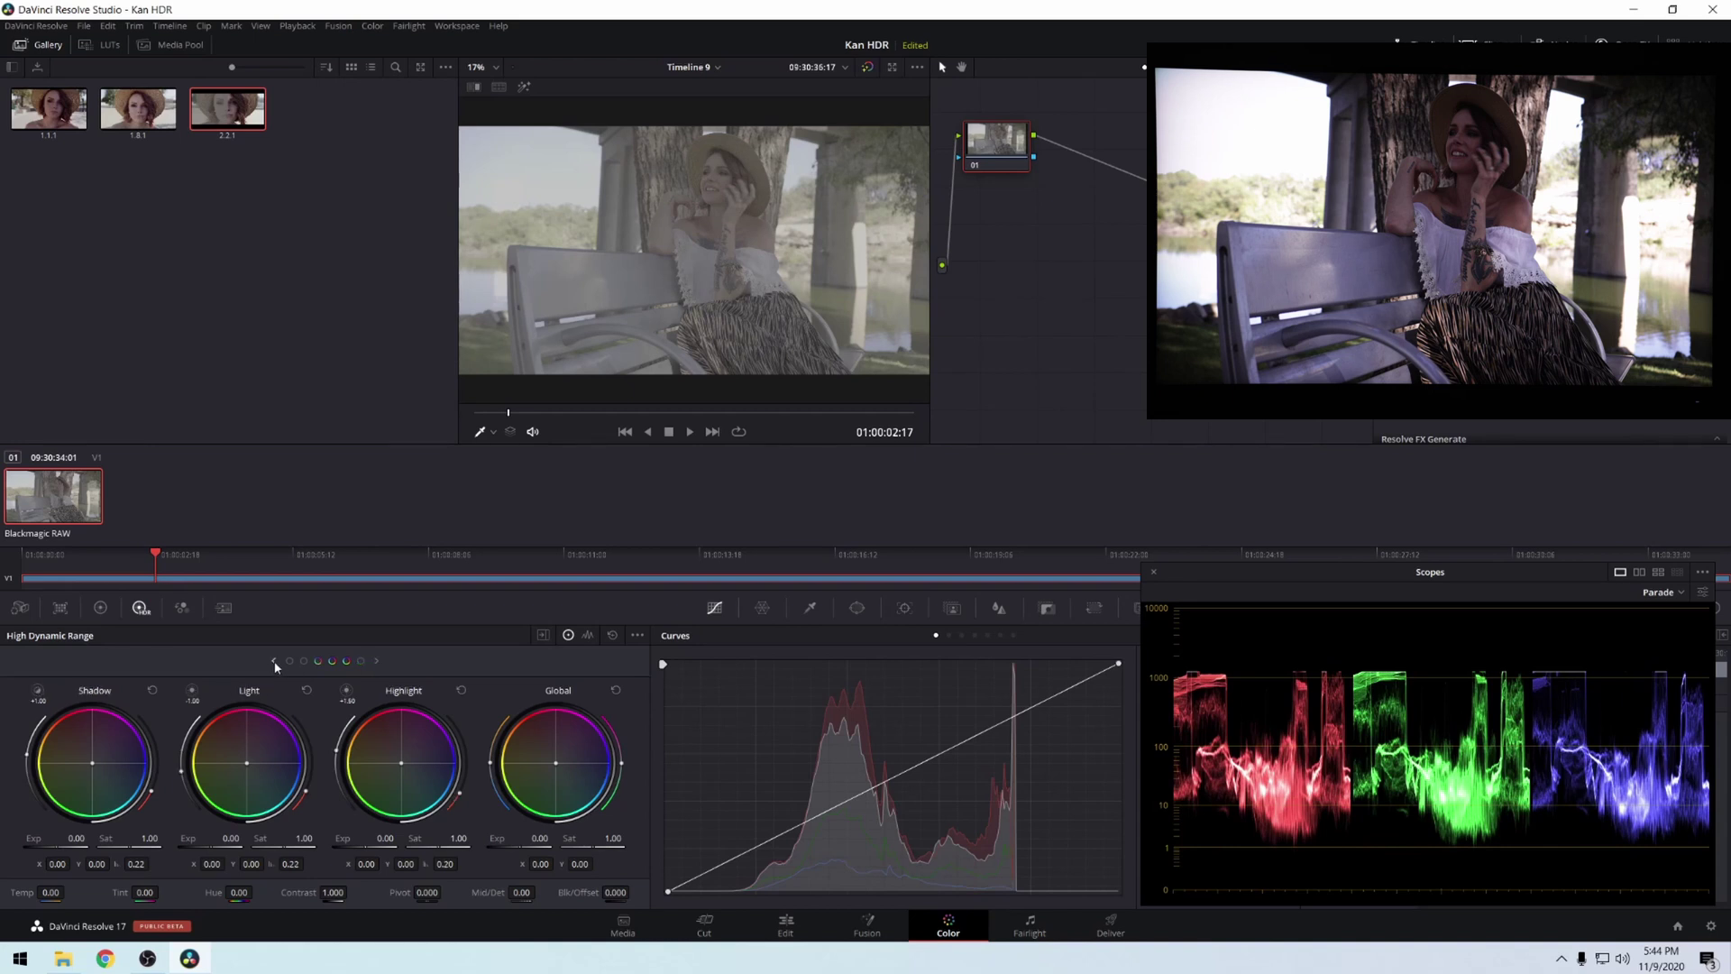
click(377, 664)
click(378, 664)
click(275, 663)
drag(77, 848, 60, 847)
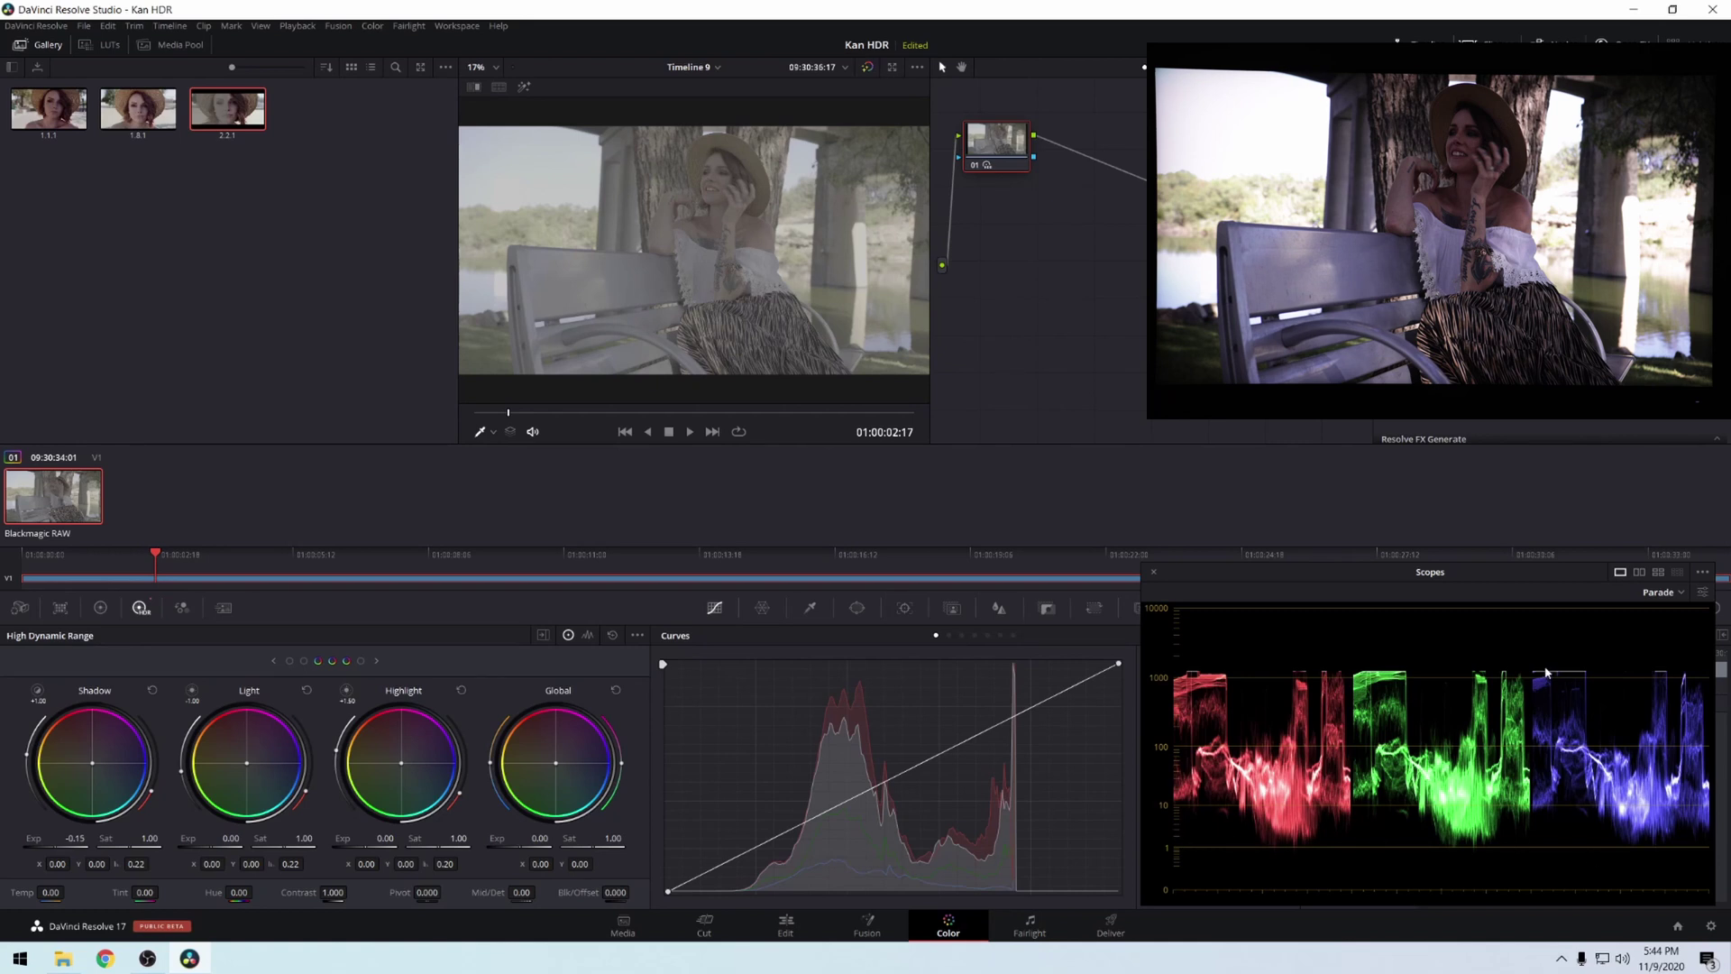
click(613, 635)
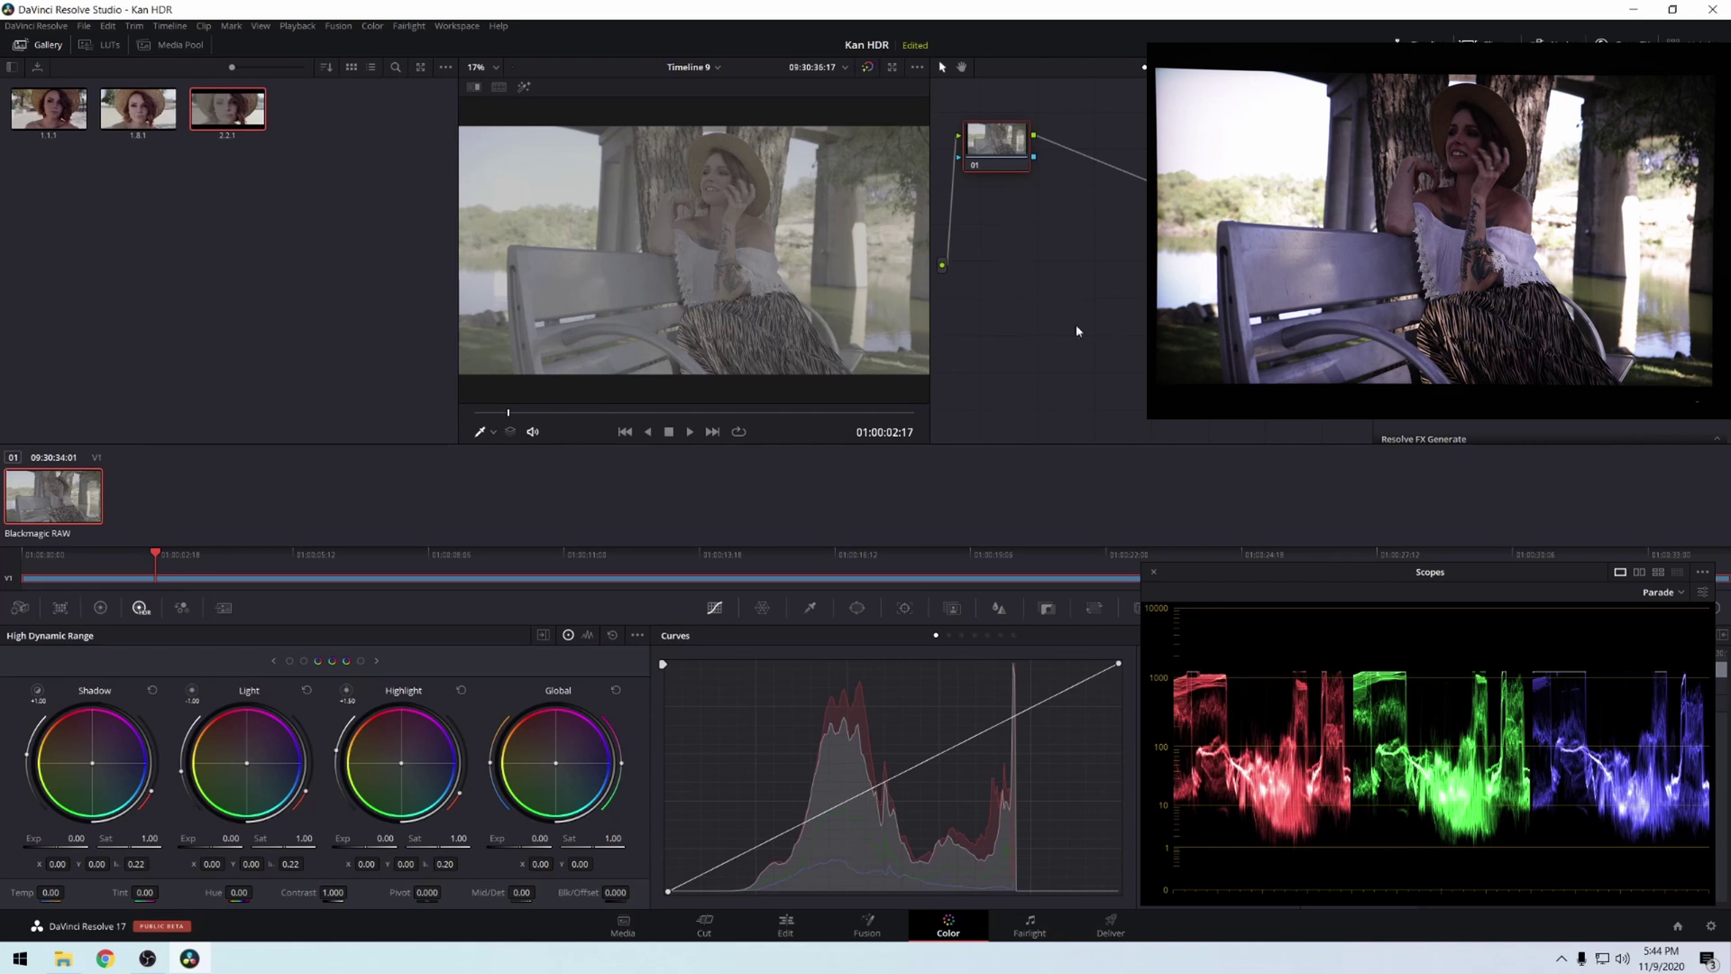
Add a serial node after node 01 and try its Temp and Tint adjustments, resetting both to 0.00.
key(alt+s)
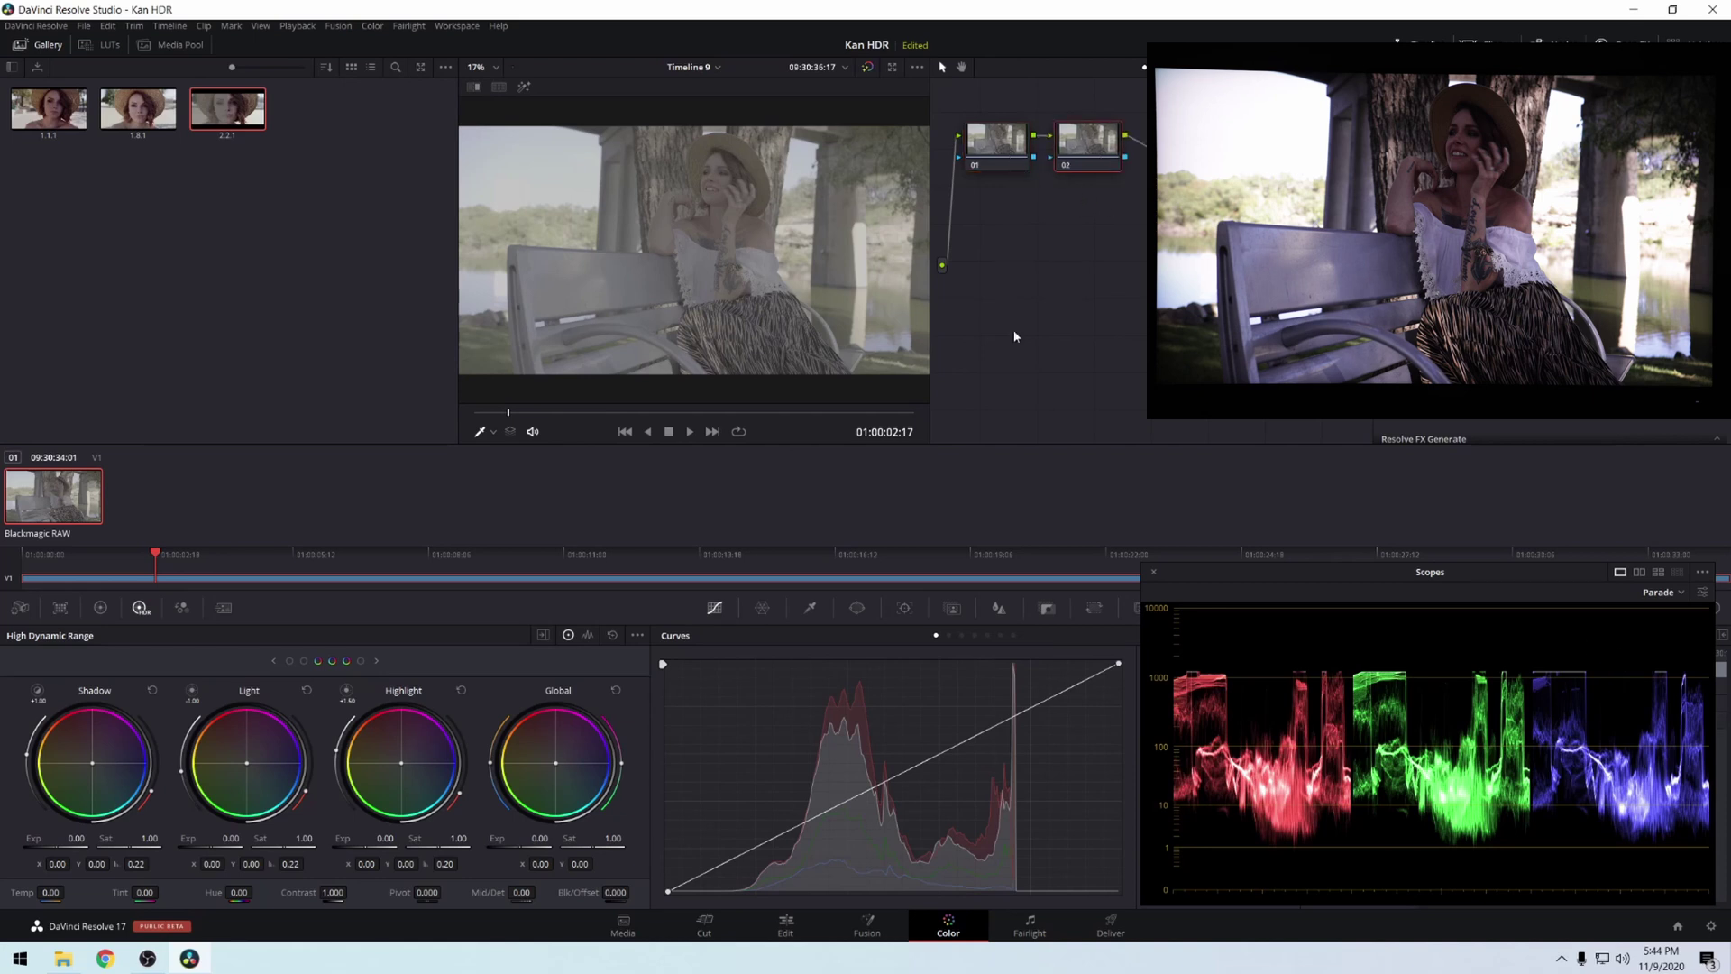
drag(45, 893, 153, 893)
double_click(54, 893)
double_click(146, 893)
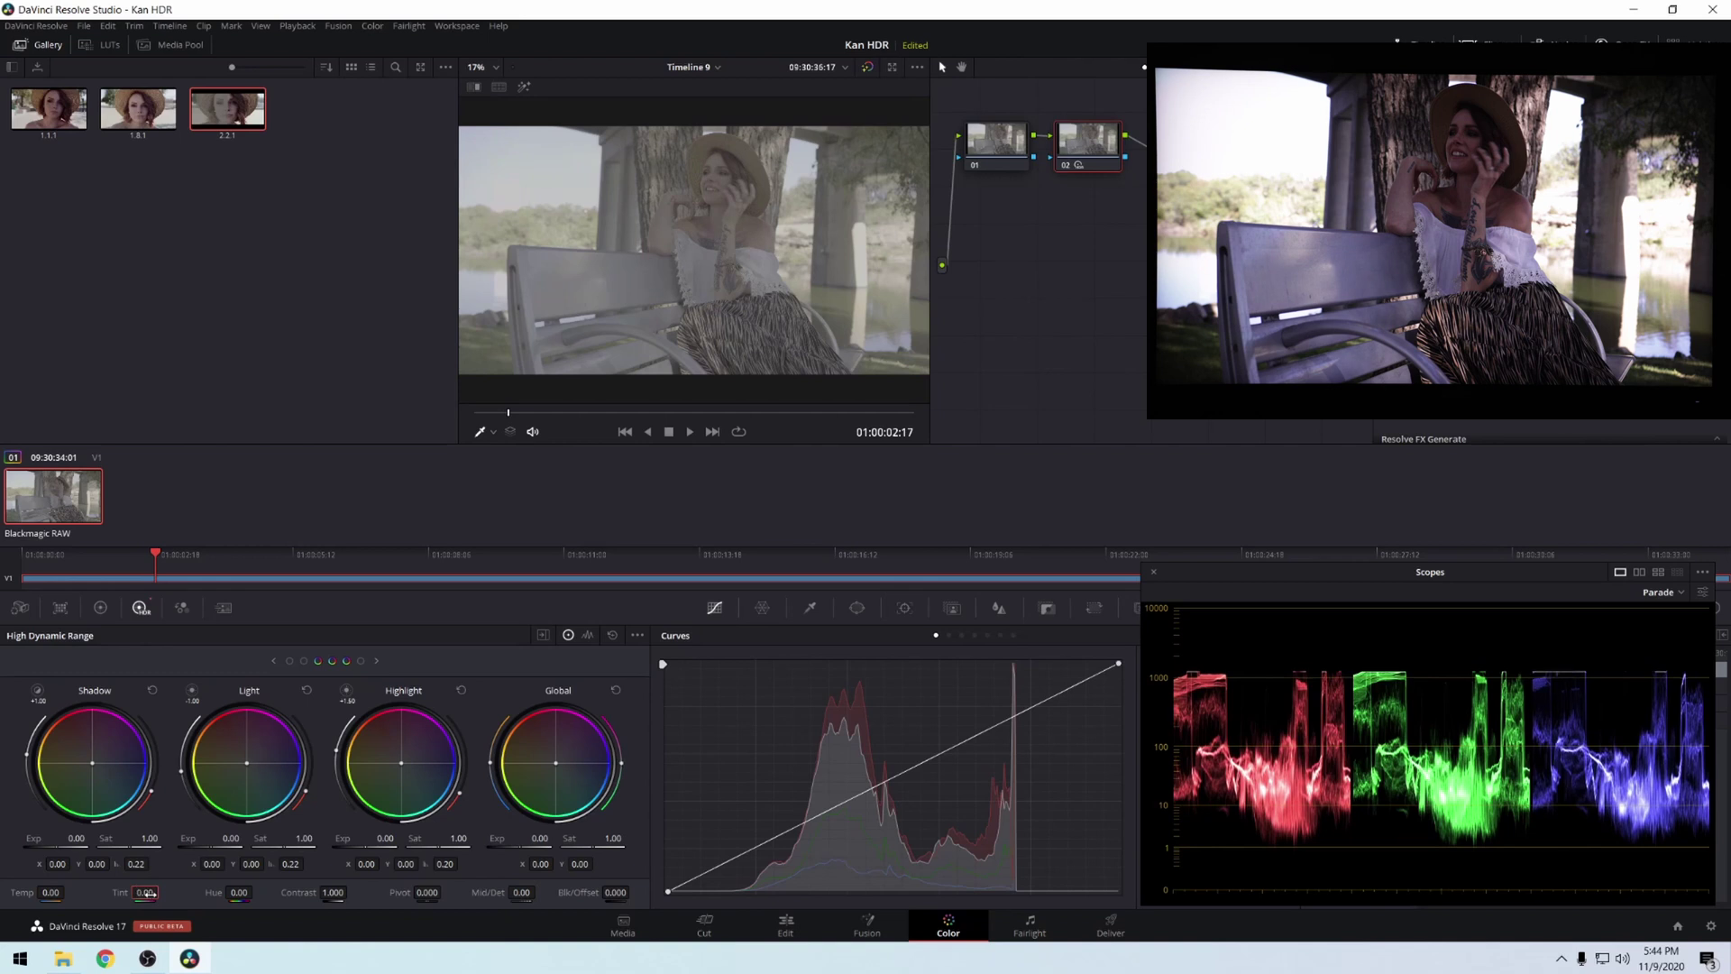
Try the Pivot, Mid/Detail and Black Offset adjustments on node 02, setting each back to 0.
drag(446, 899, 539, 892)
click(442, 891)
text(0)
key(Return)
click(523, 892)
text(0)
key(Return)
drag(622, 893, 634, 893)
click(616, 893)
text(0)
key(Return)
Enable Highlight Recovery in the clip's Camera Raw settings and return to the High Dynamic Range wheels.
click(21, 615)
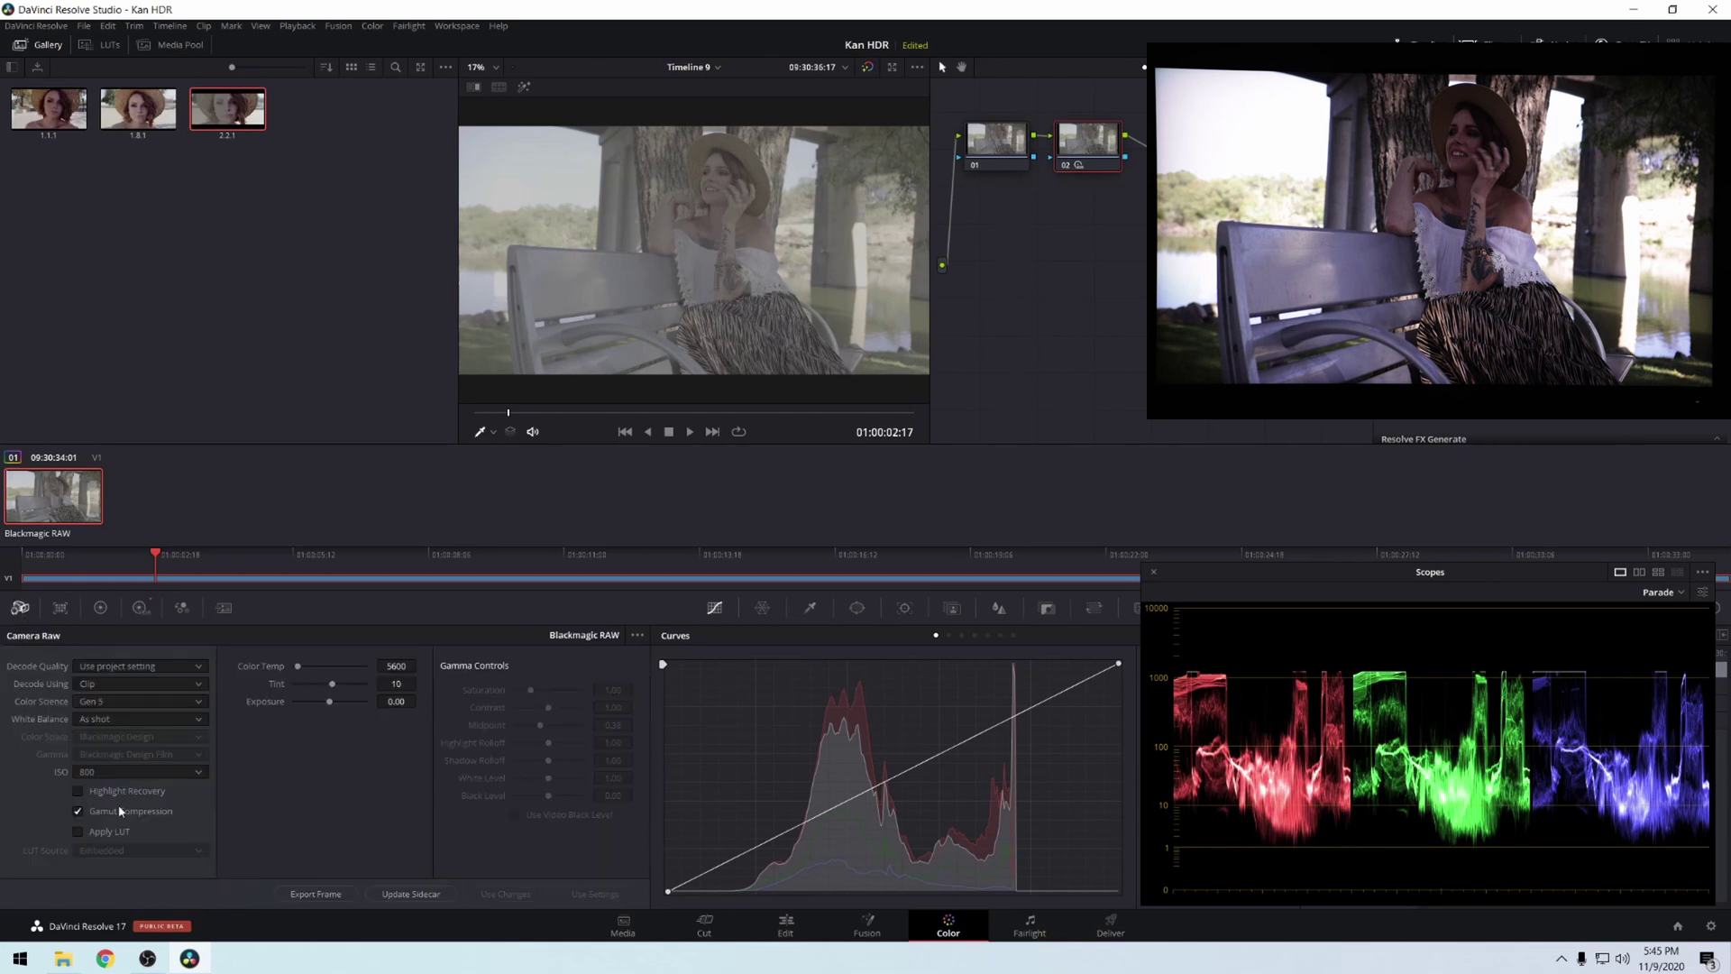
click(78, 791)
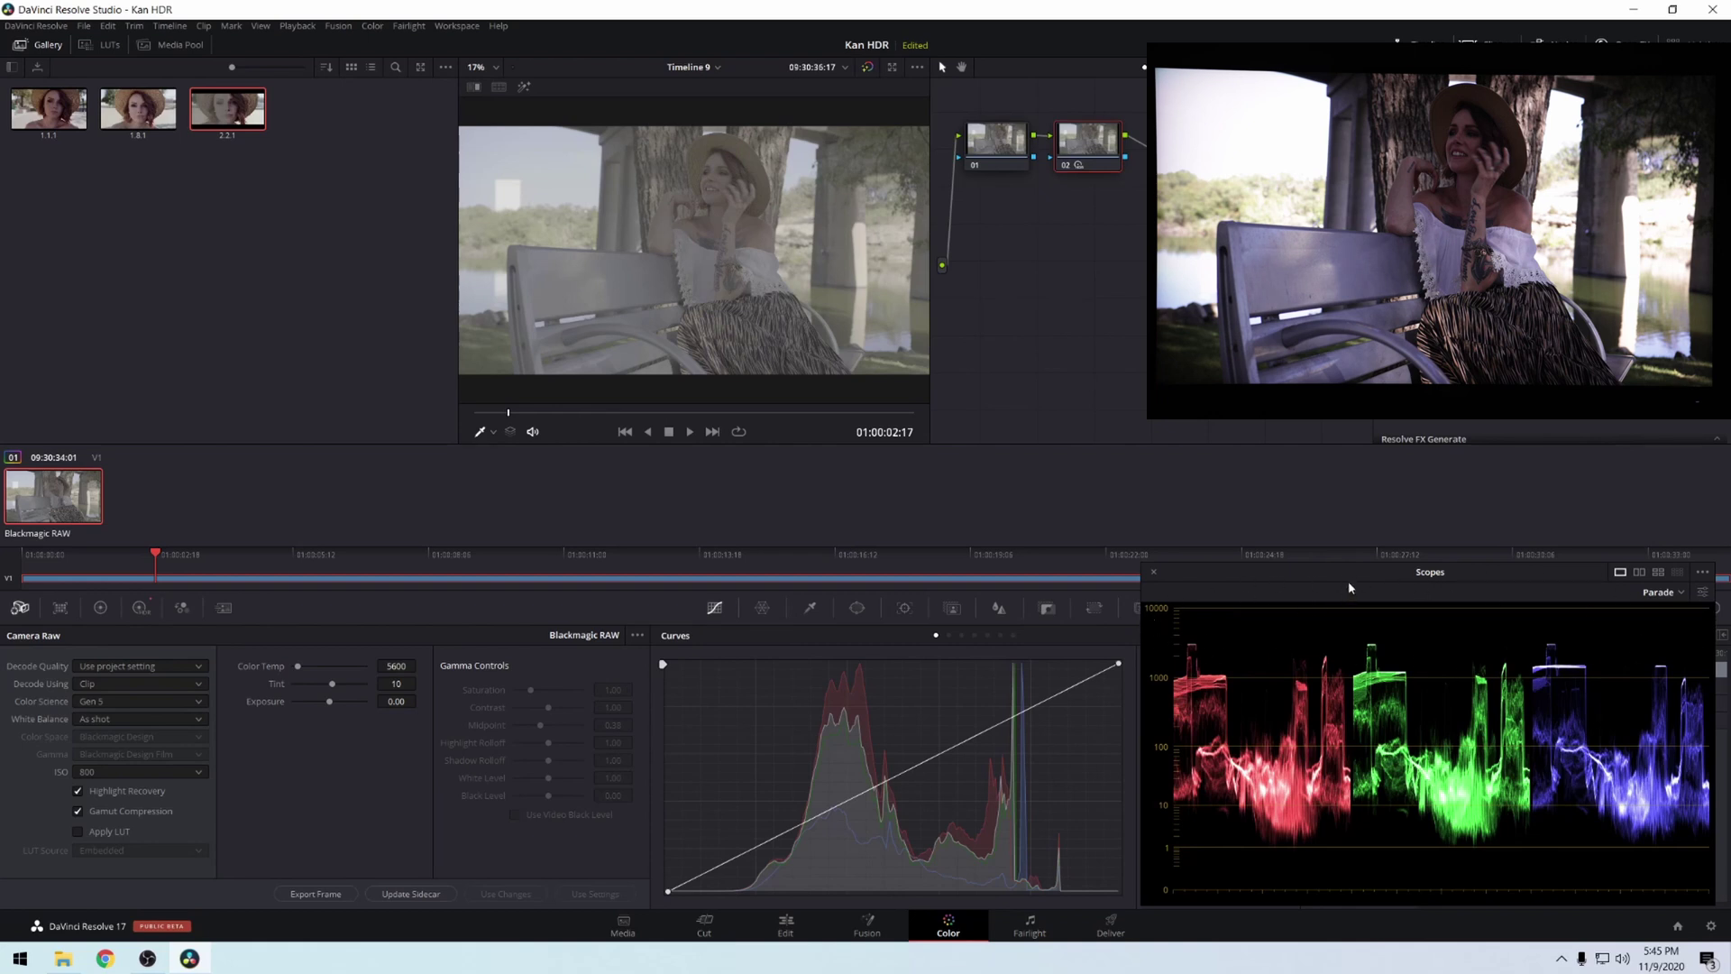
drag(1355, 579, 1363, 580)
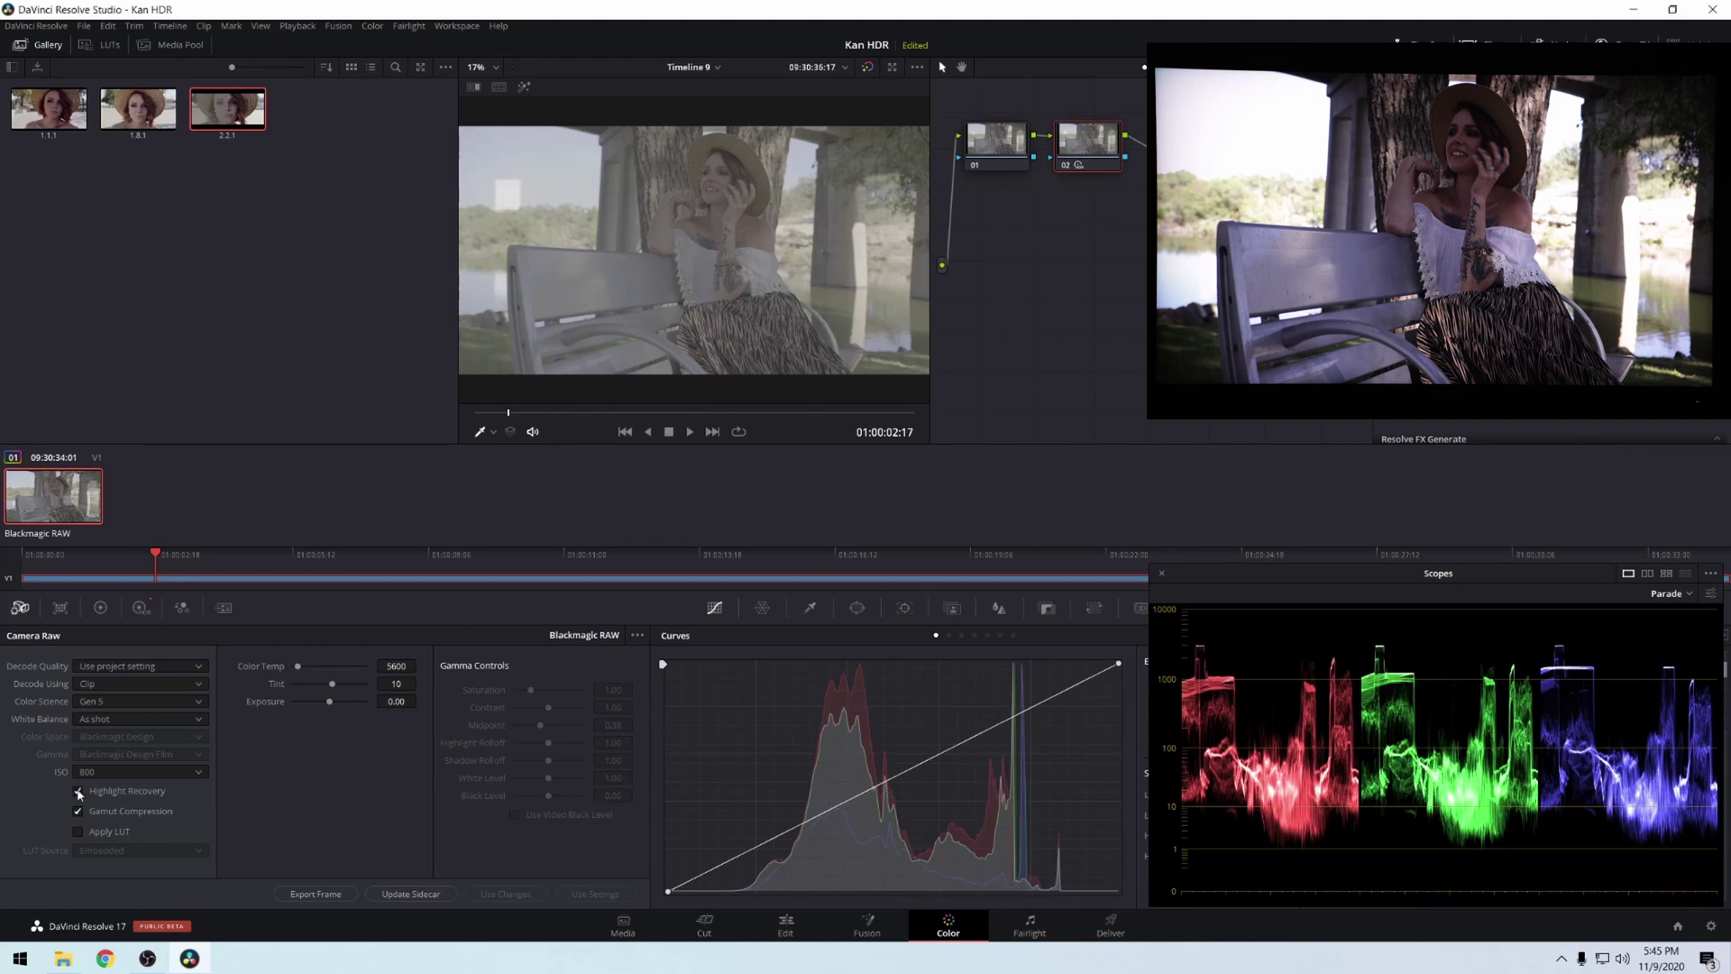
click(139, 608)
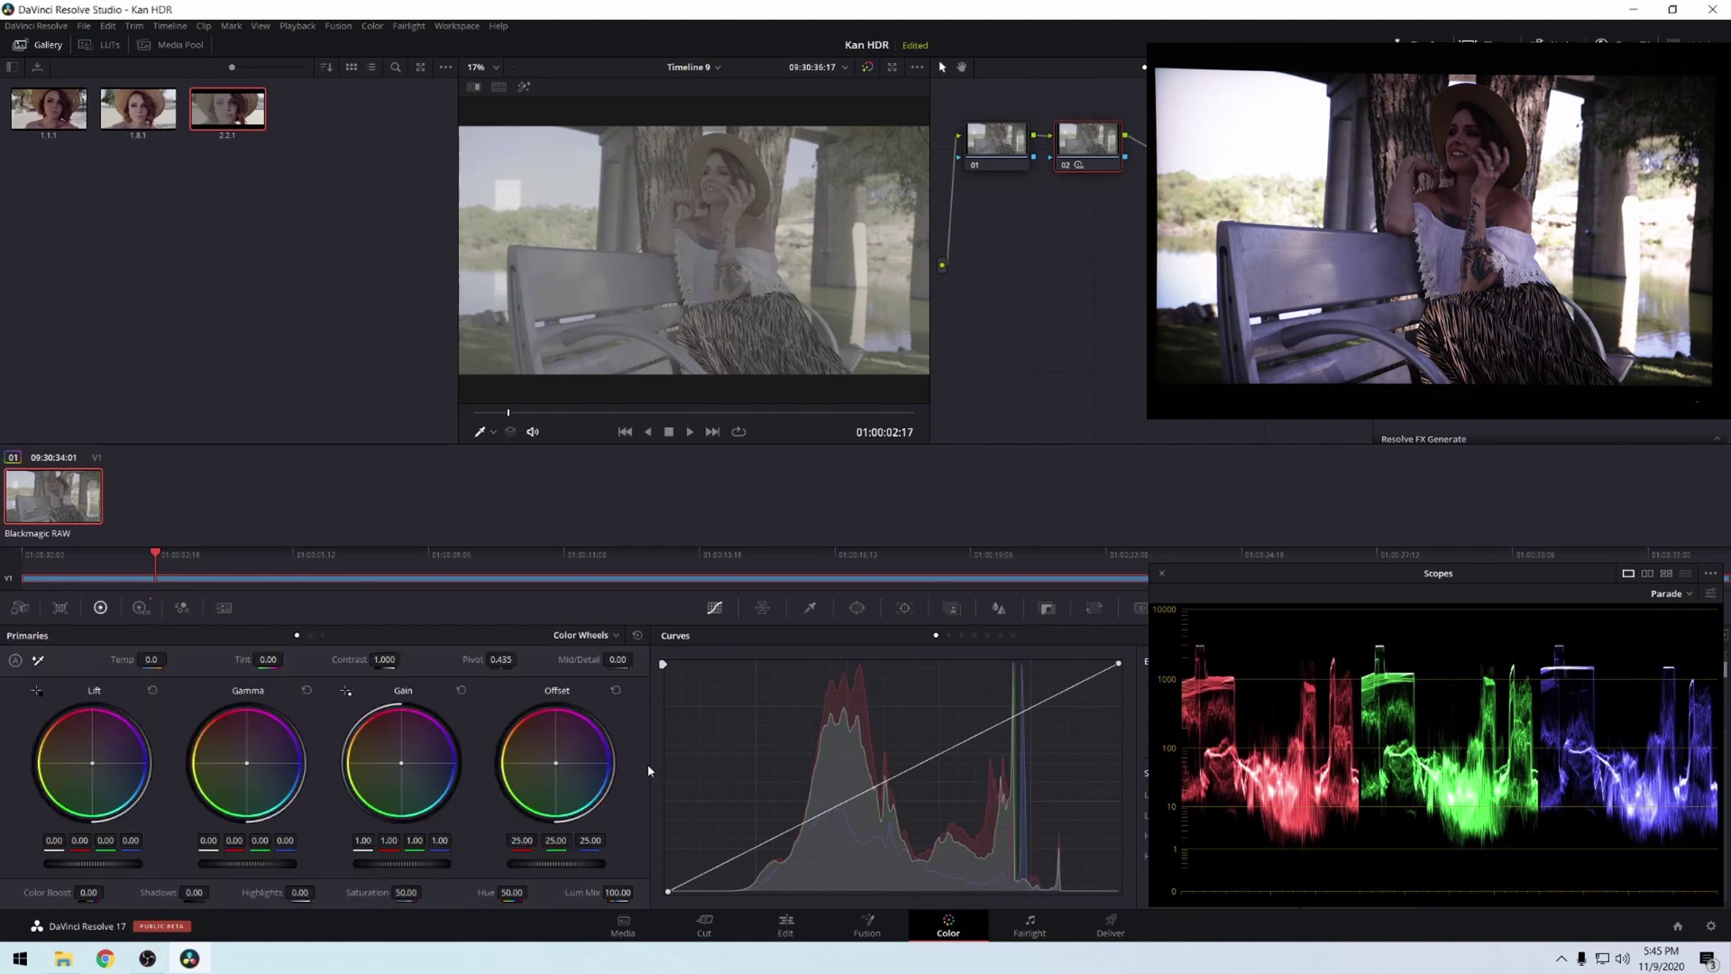
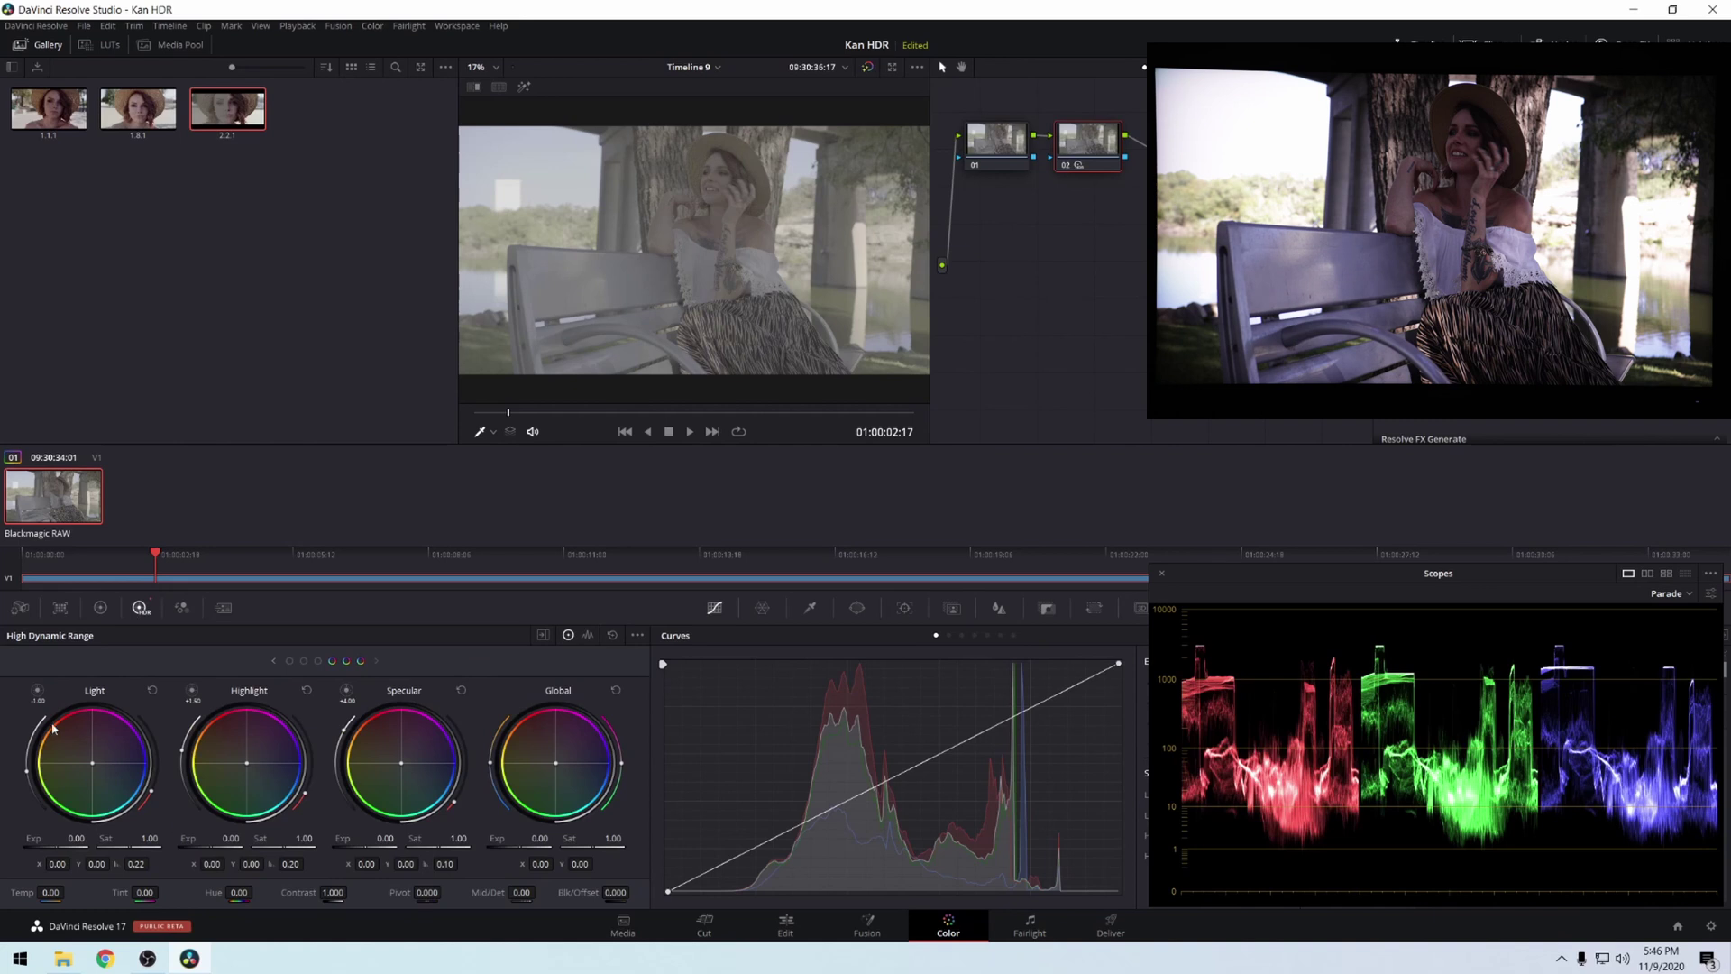
Try a Camera Raw exposure of -1.11 on the clip and set the exposure back to 0.
click(25, 609)
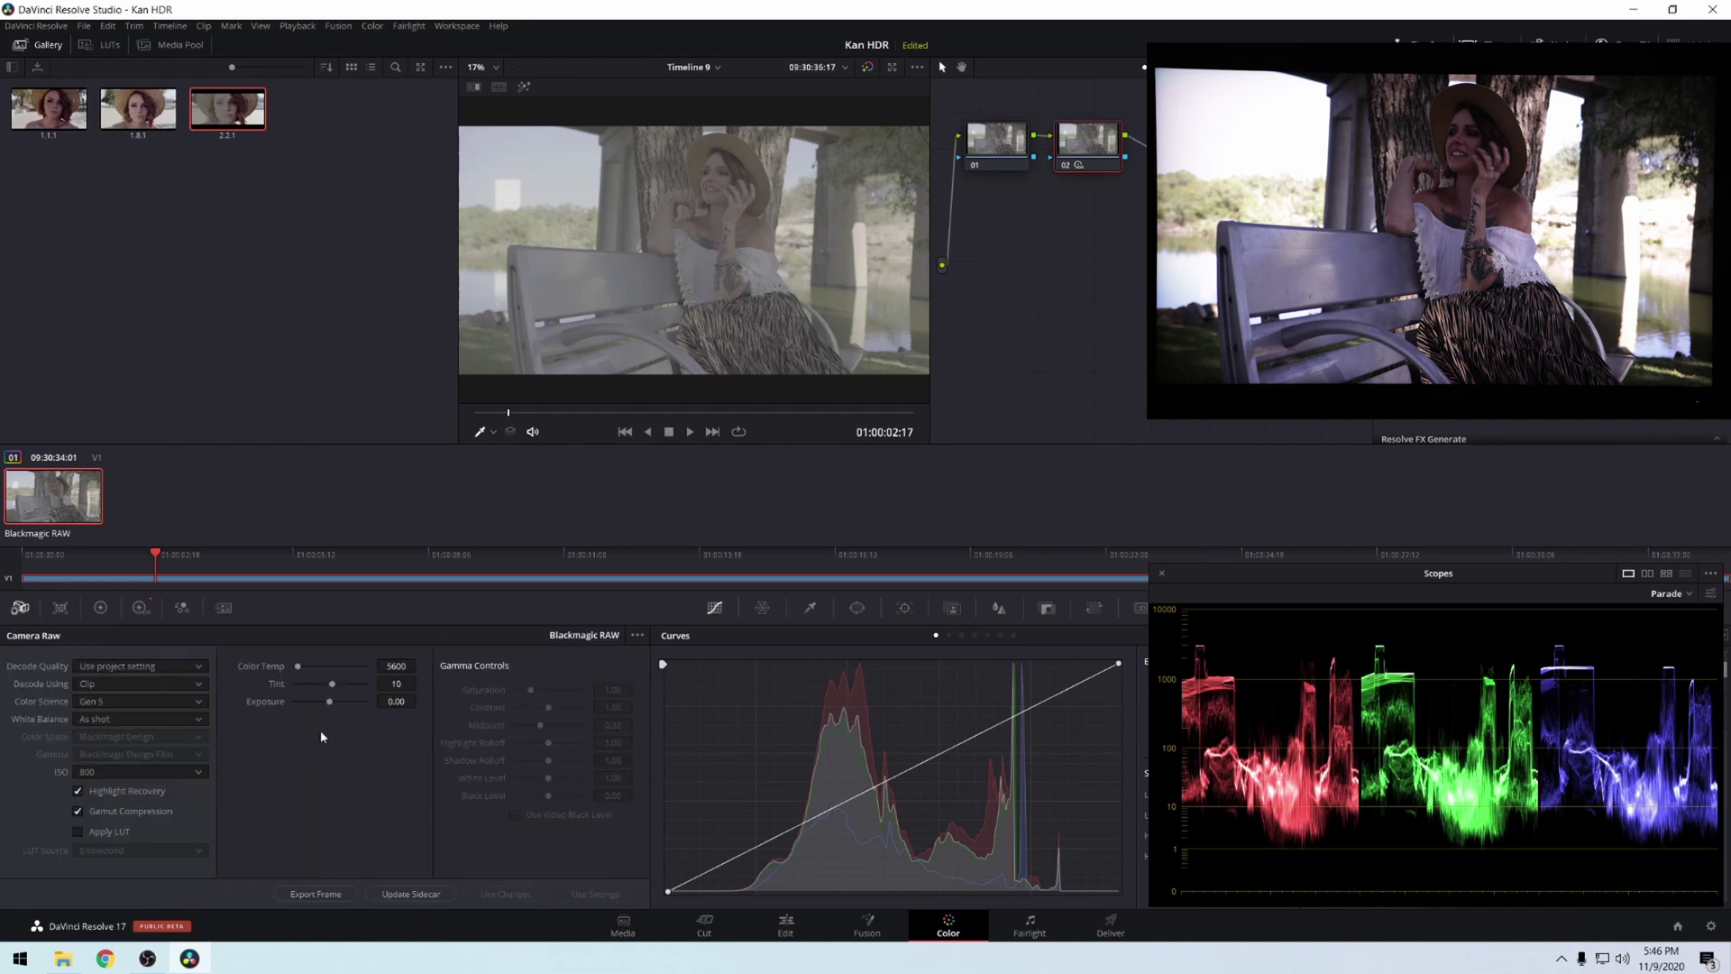
mouse_move(397, 702)
mouse_down()
mouse_move(420, 701)
mouse_move(408, 731)
mouse_up()
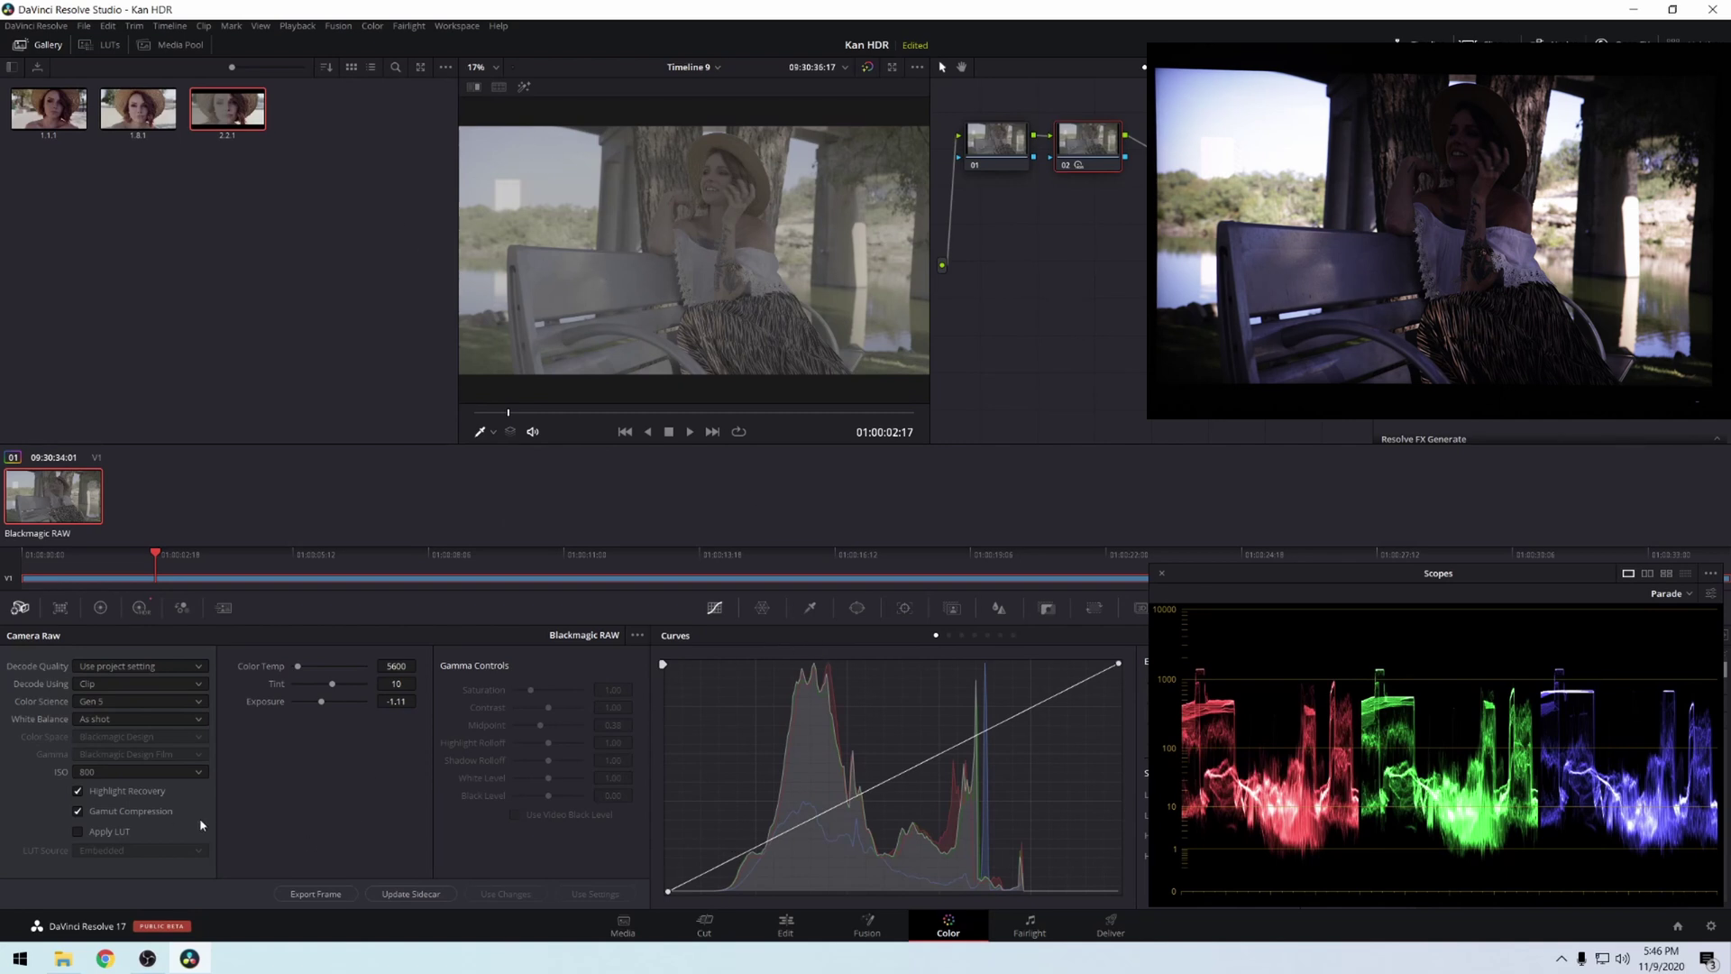
drag(380, 701, 322, 706)
double_click(397, 702)
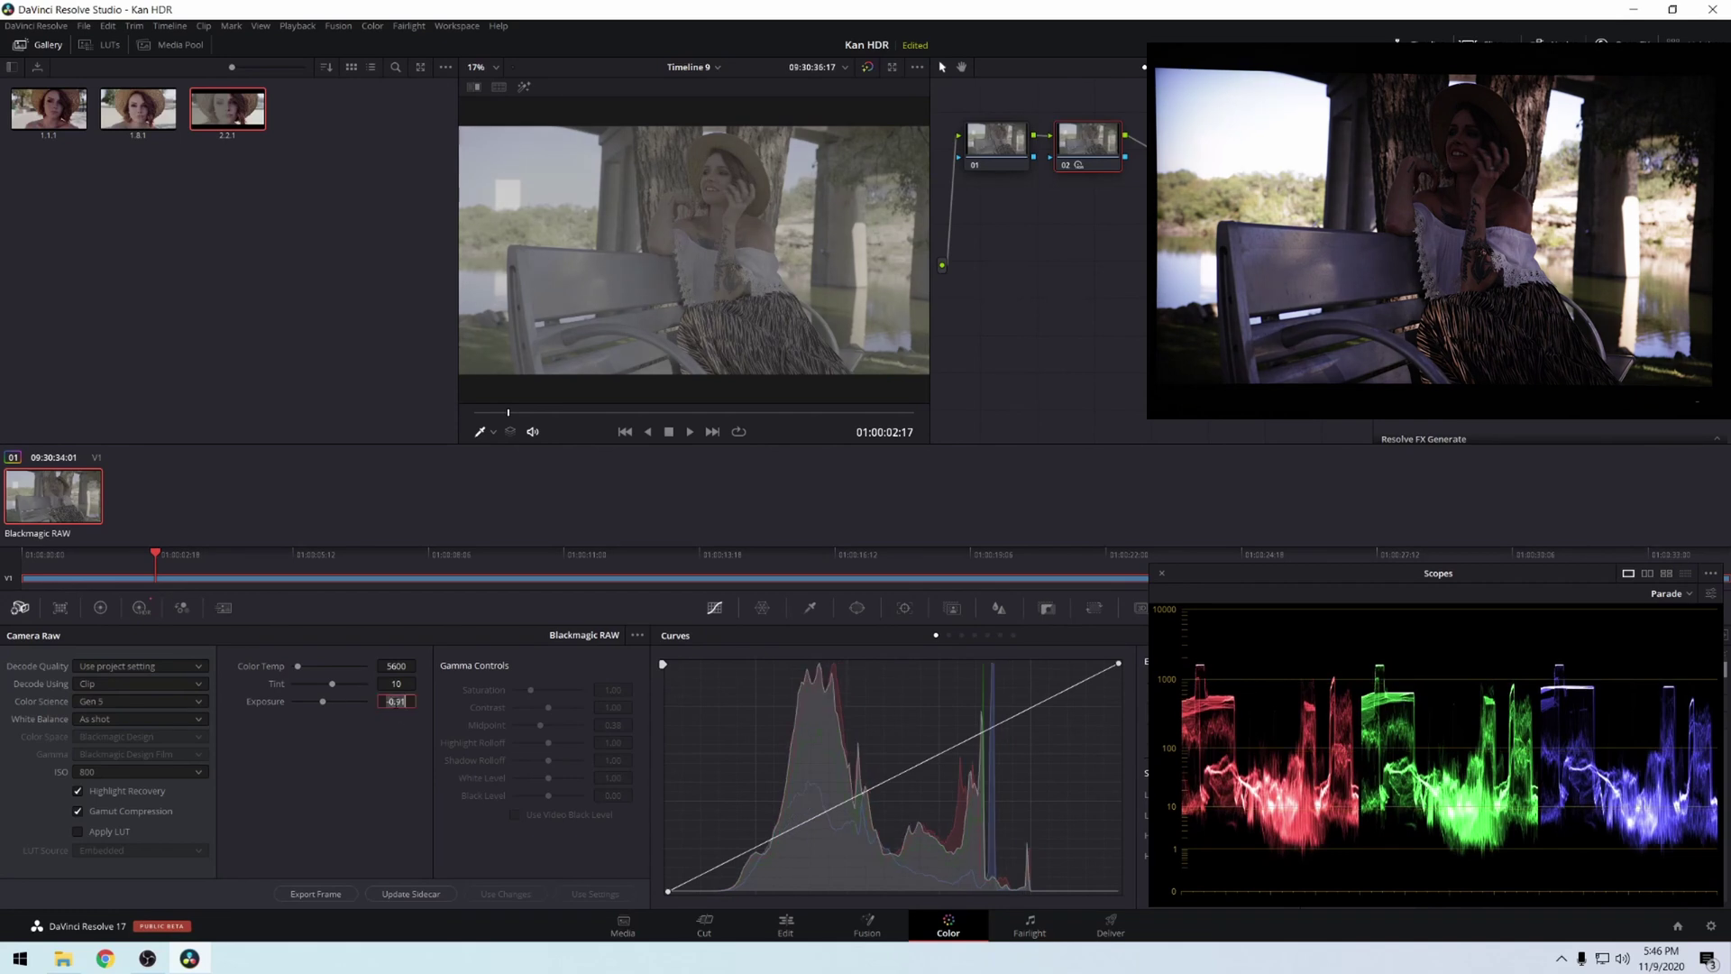
text(0)
key(Return)
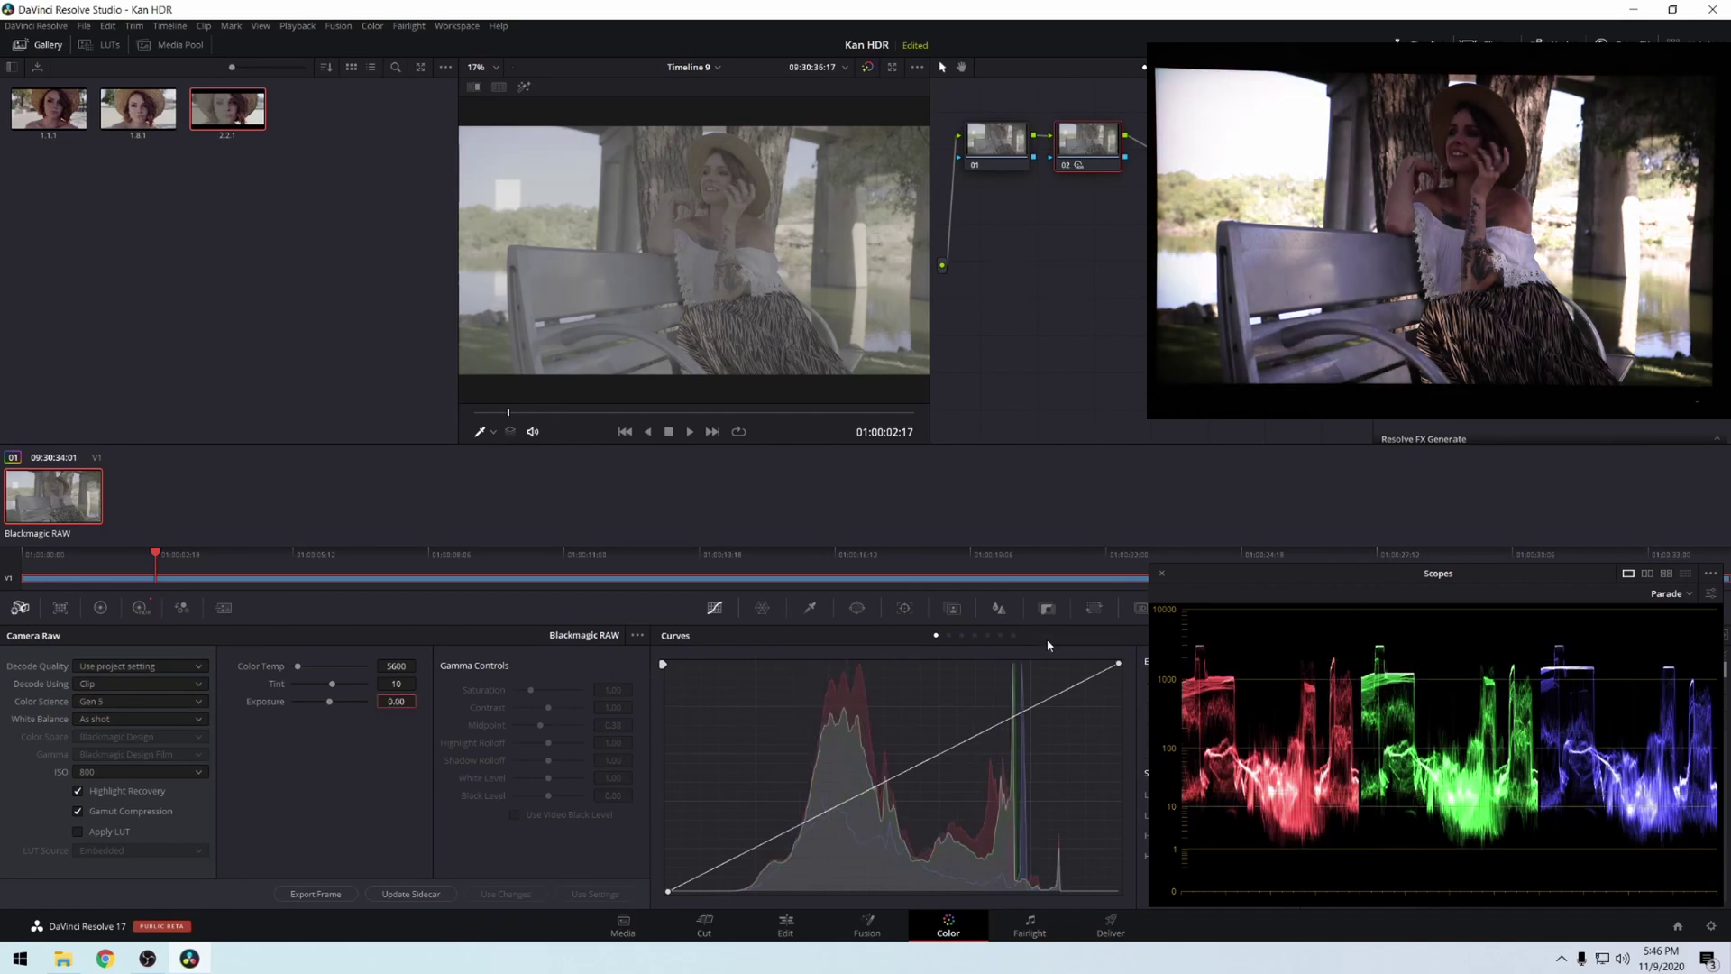
Return to the High Dynamic Range wheels, try a Highlight exposure of -2.43, and reset all the wheels.
click(141, 608)
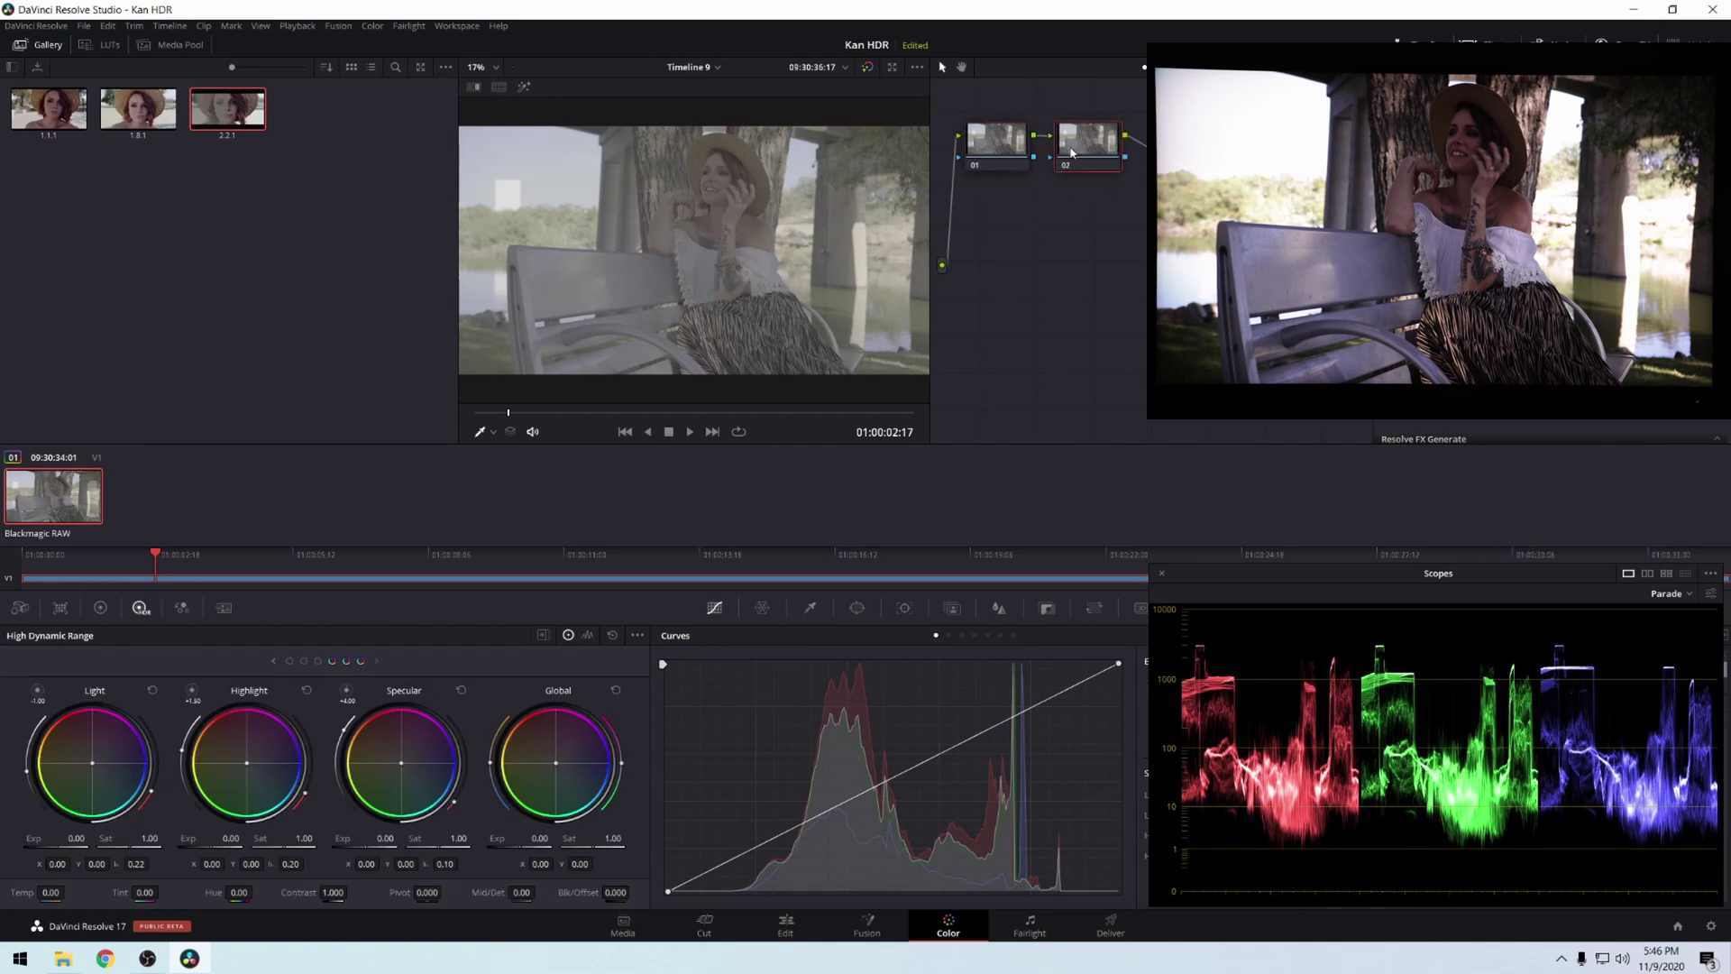
click(273, 661)
drag(367, 847, 305, 848)
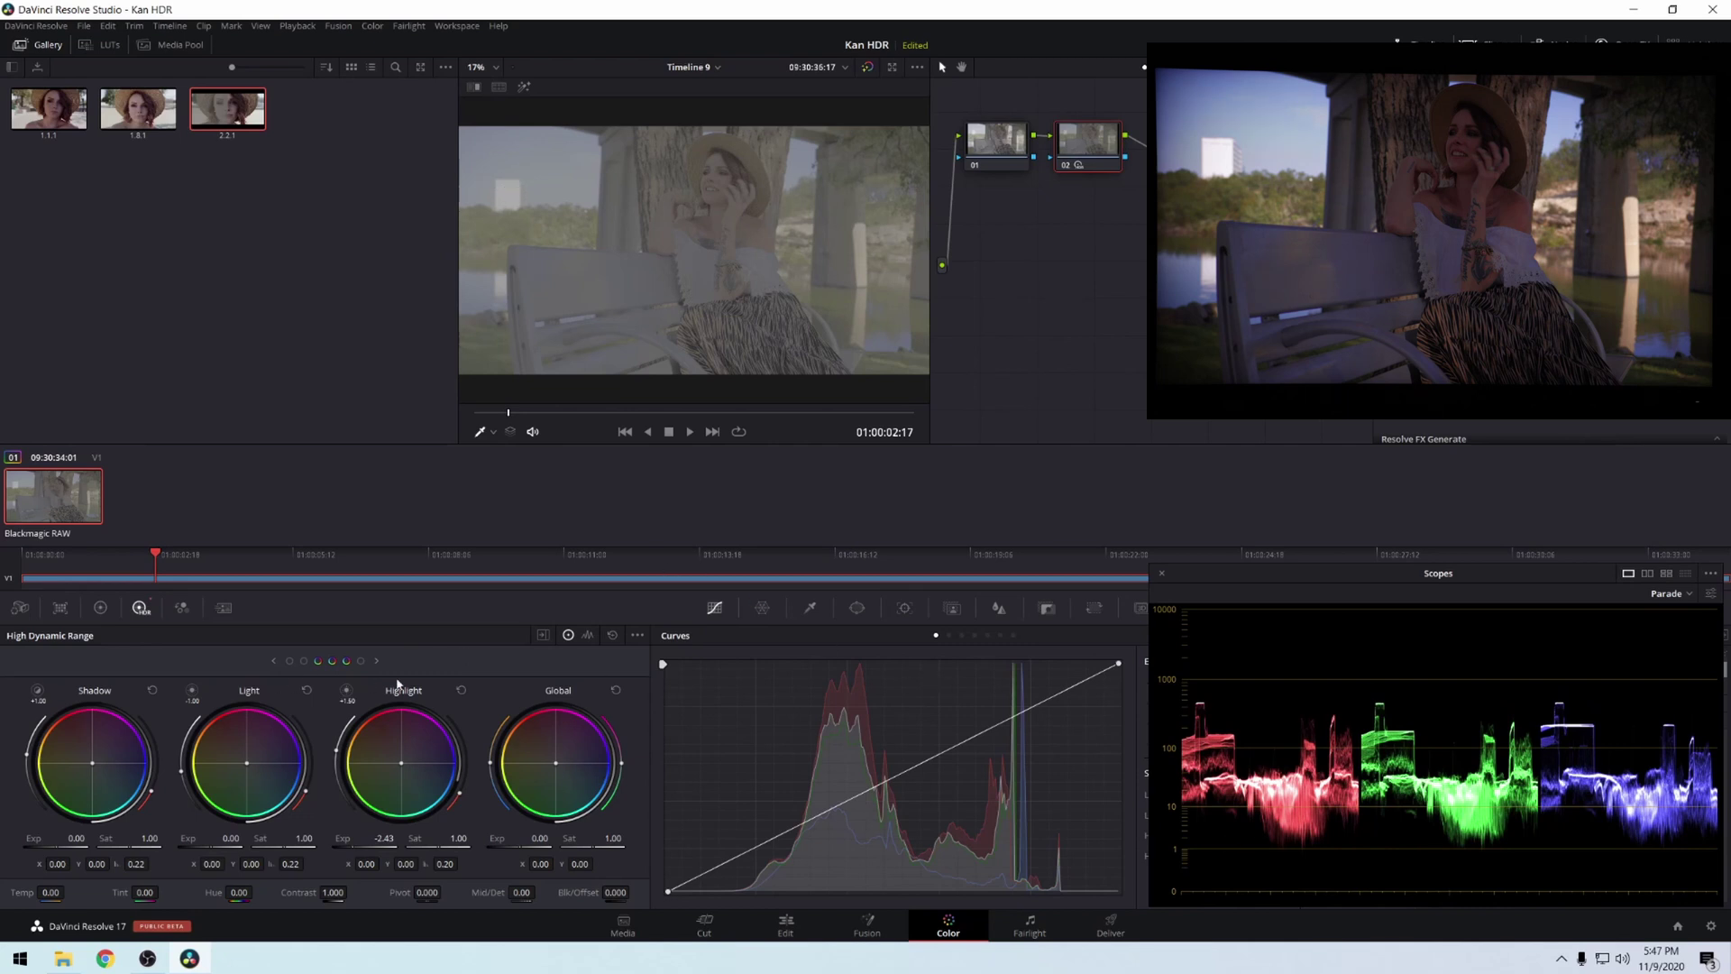
click(612, 635)
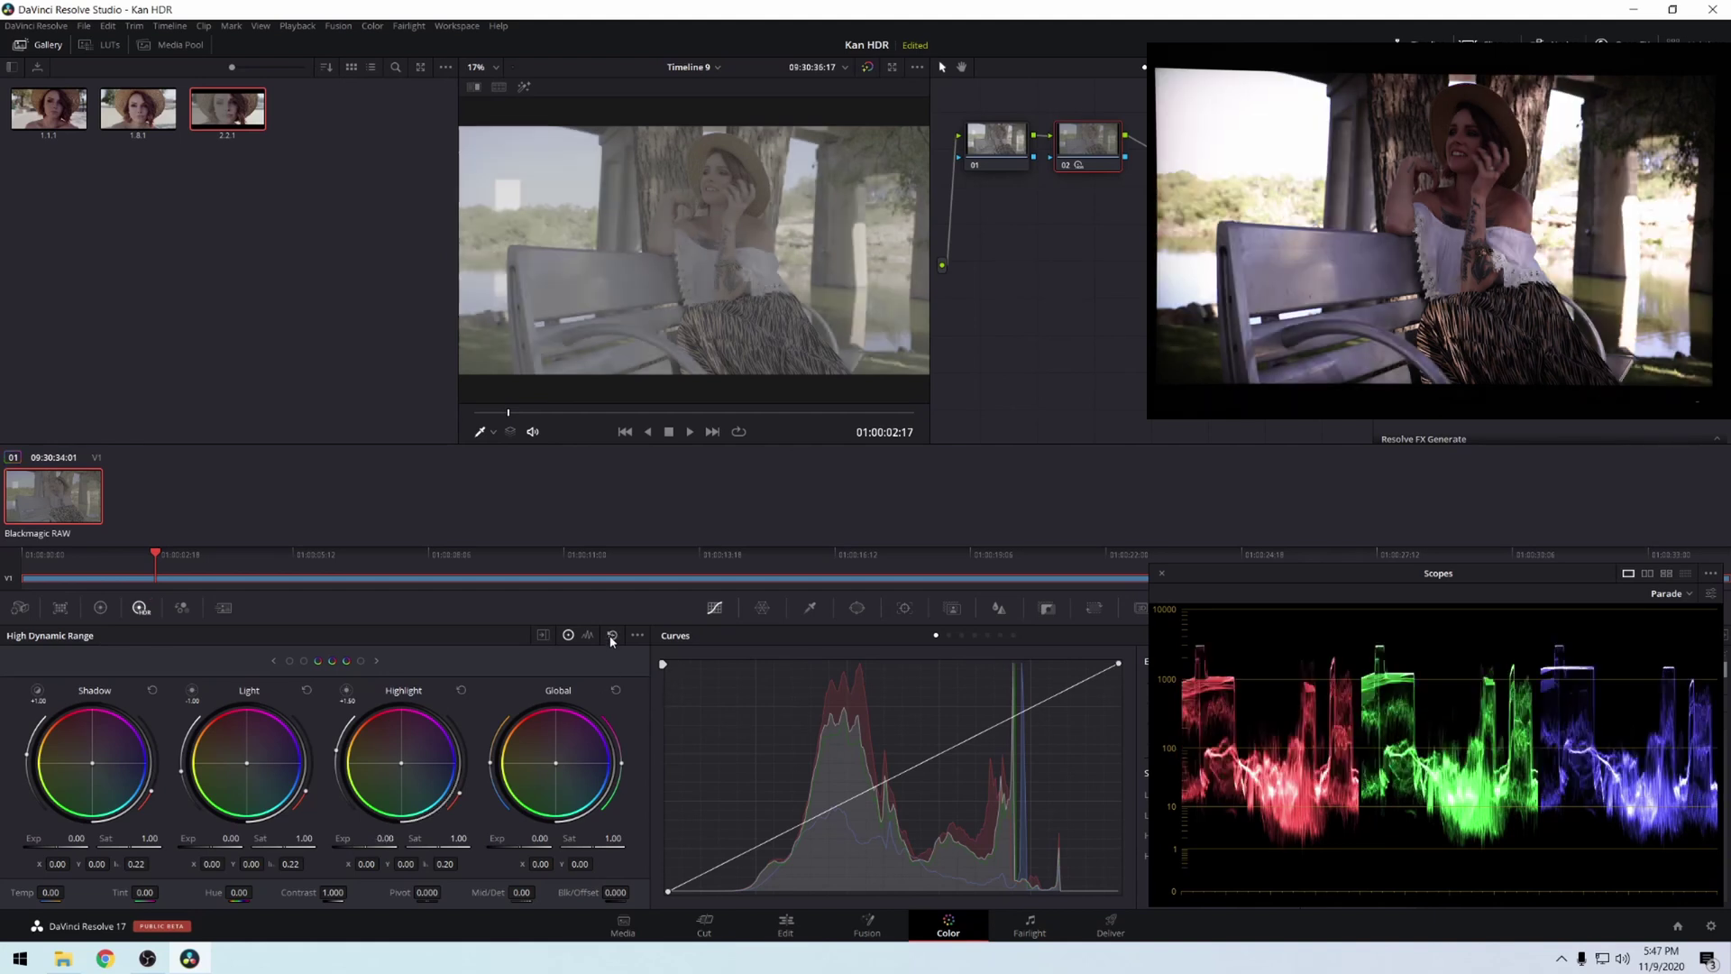
Bring up the Specular wheel and lower its exposure to -2.11.
click(378, 661)
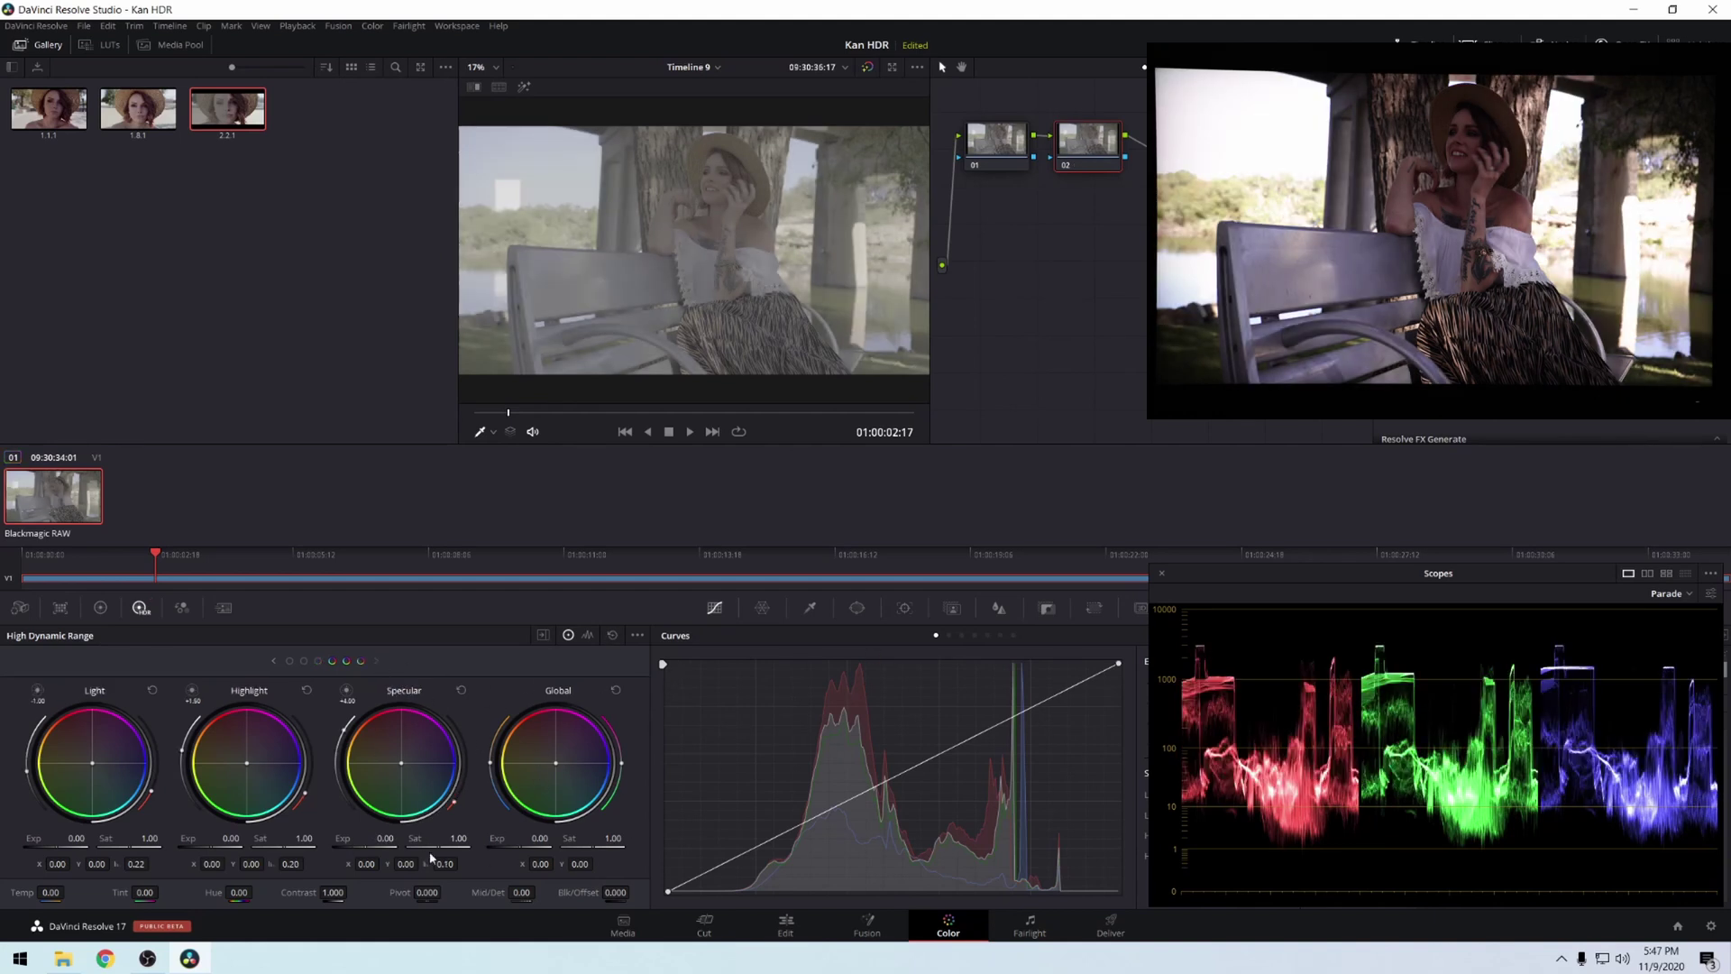
mouse_move(385, 838)
mouse_down()
mouse_move(287, 837)
mouse_move(383, 841)
mouse_up()
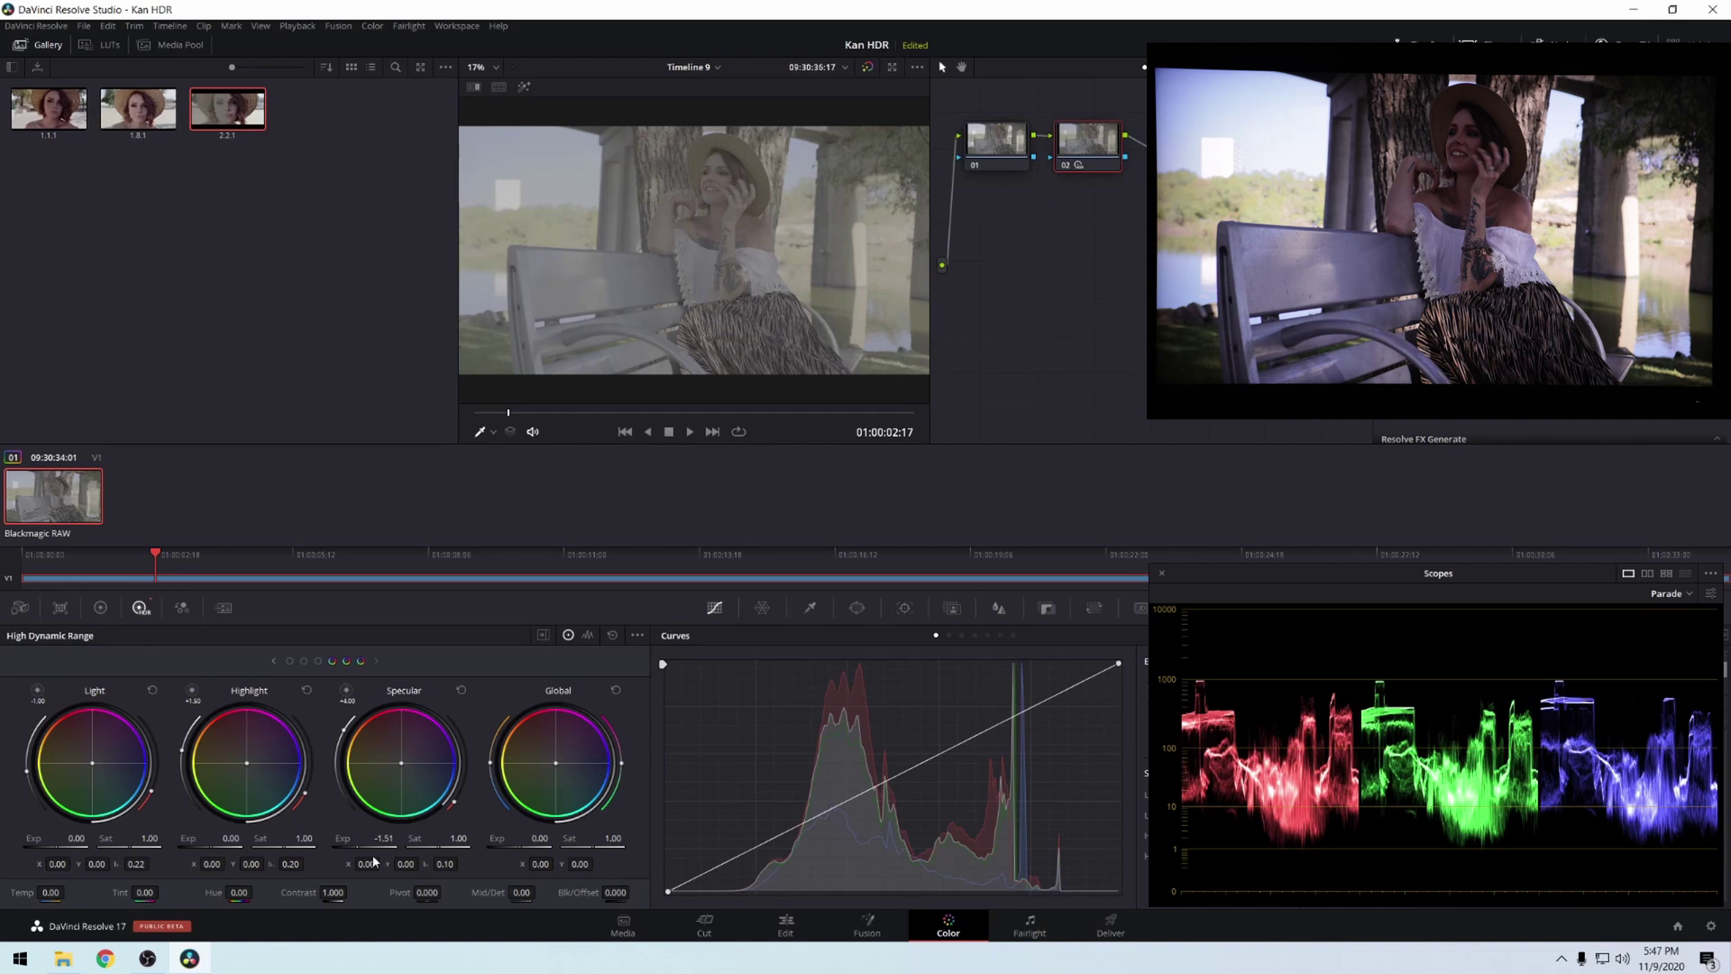
mouse_move(375, 862)
mouse_down()
mouse_move(469, 862)
mouse_move(373, 862)
mouse_up()
drag(361, 844, 342, 844)
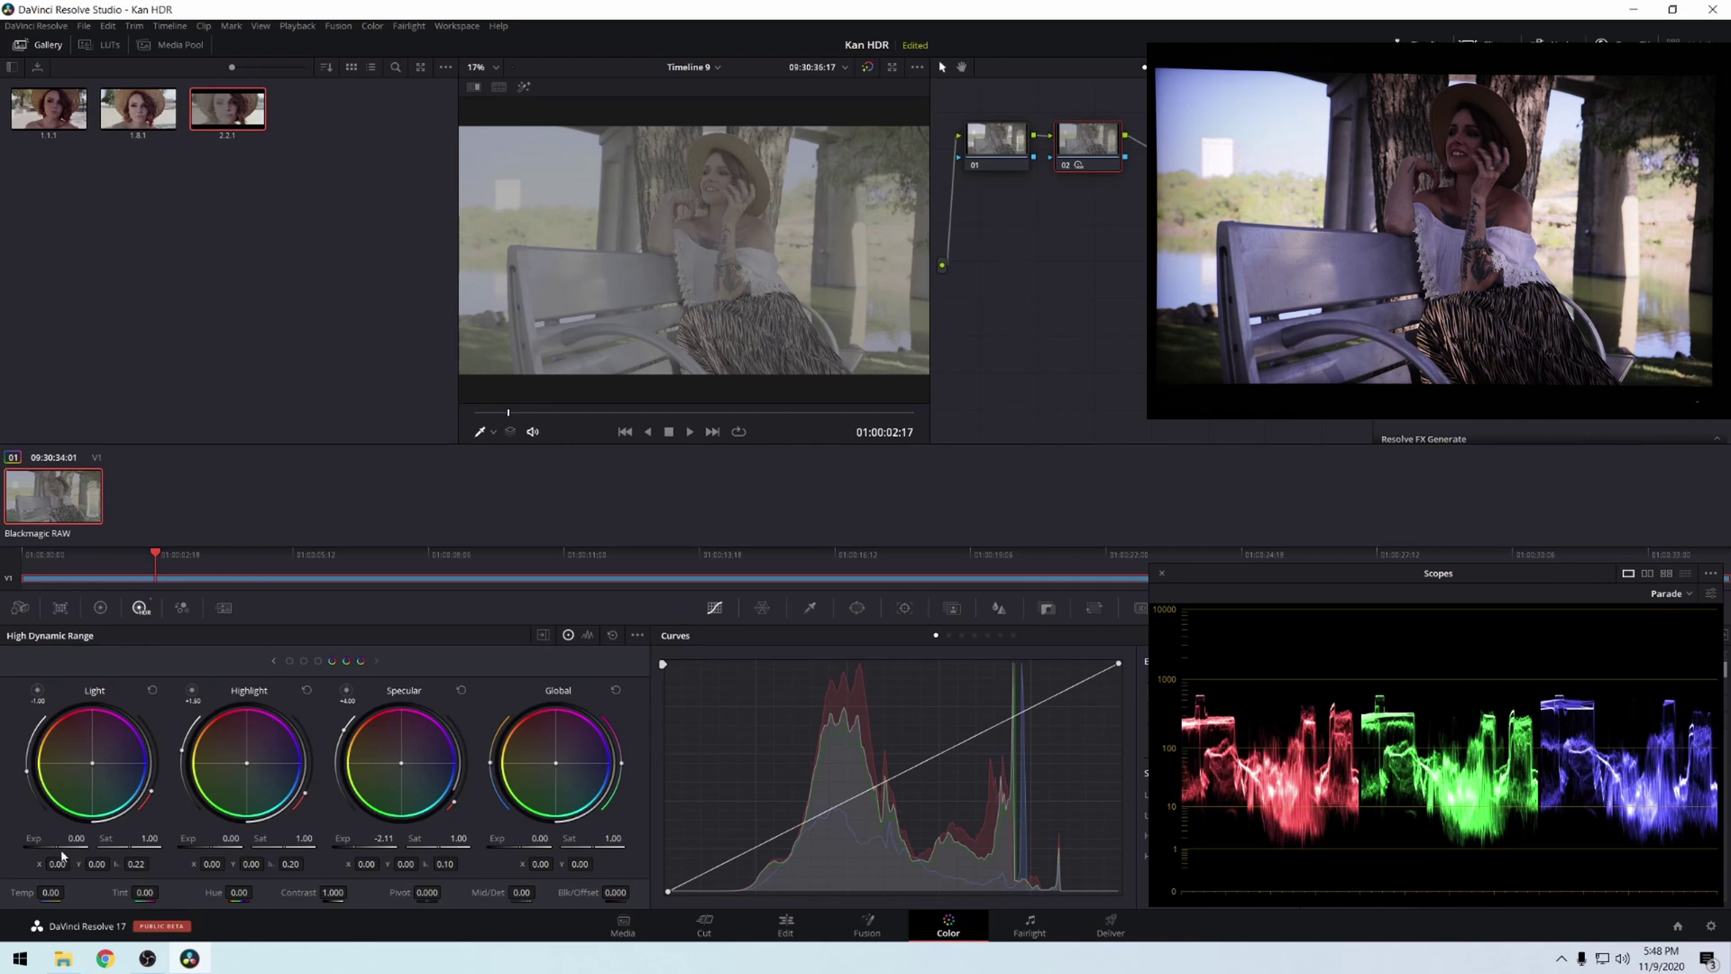
Lower the Shadow exposure to -1.61 and adjust the Light exposure to 0.55.
drag(62, 852, 58, 852)
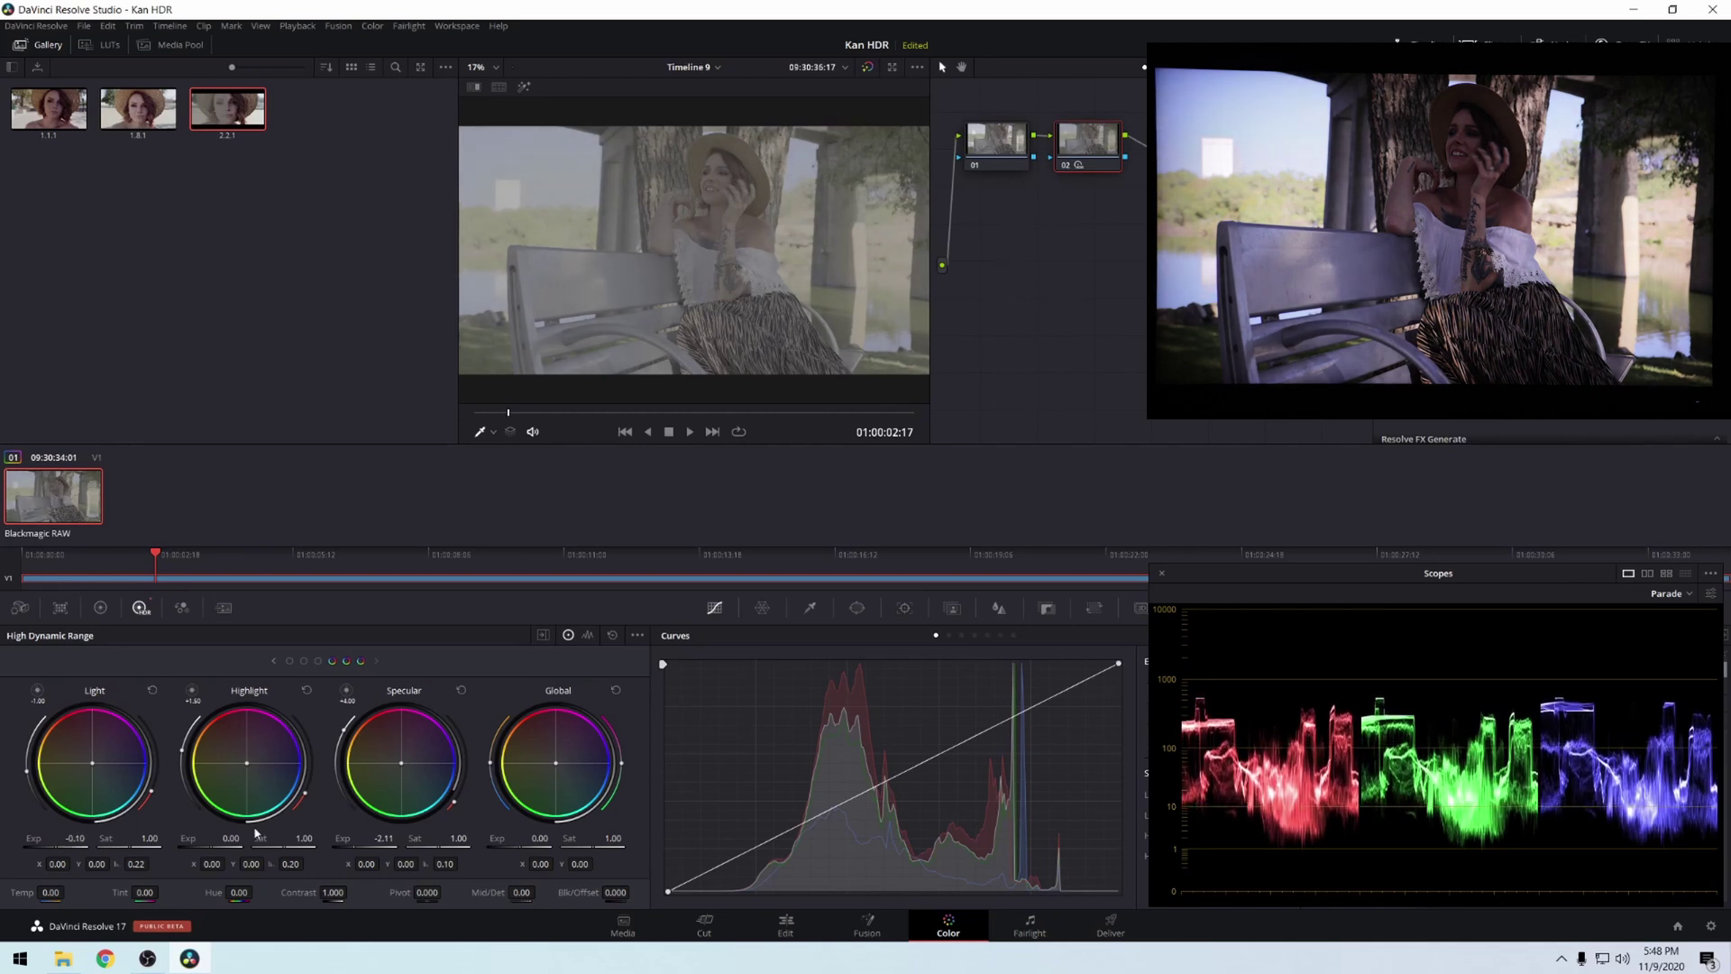
click(274, 662)
drag(69, 858, 43, 858)
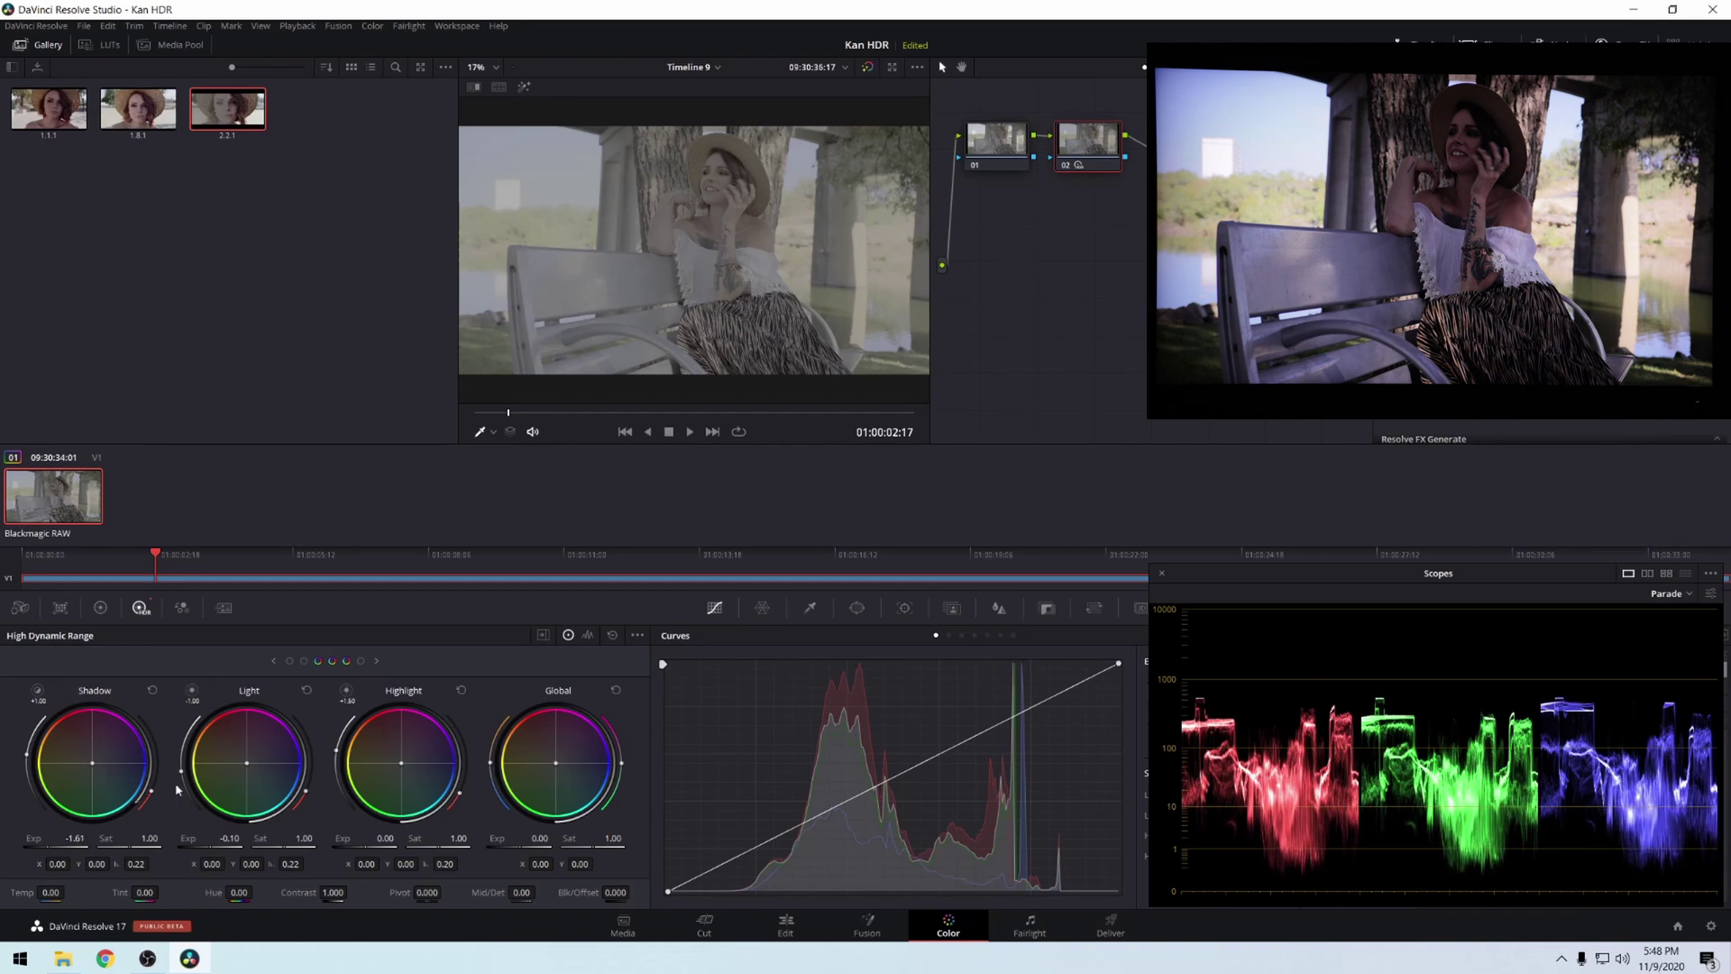
drag(213, 840, 224, 840)
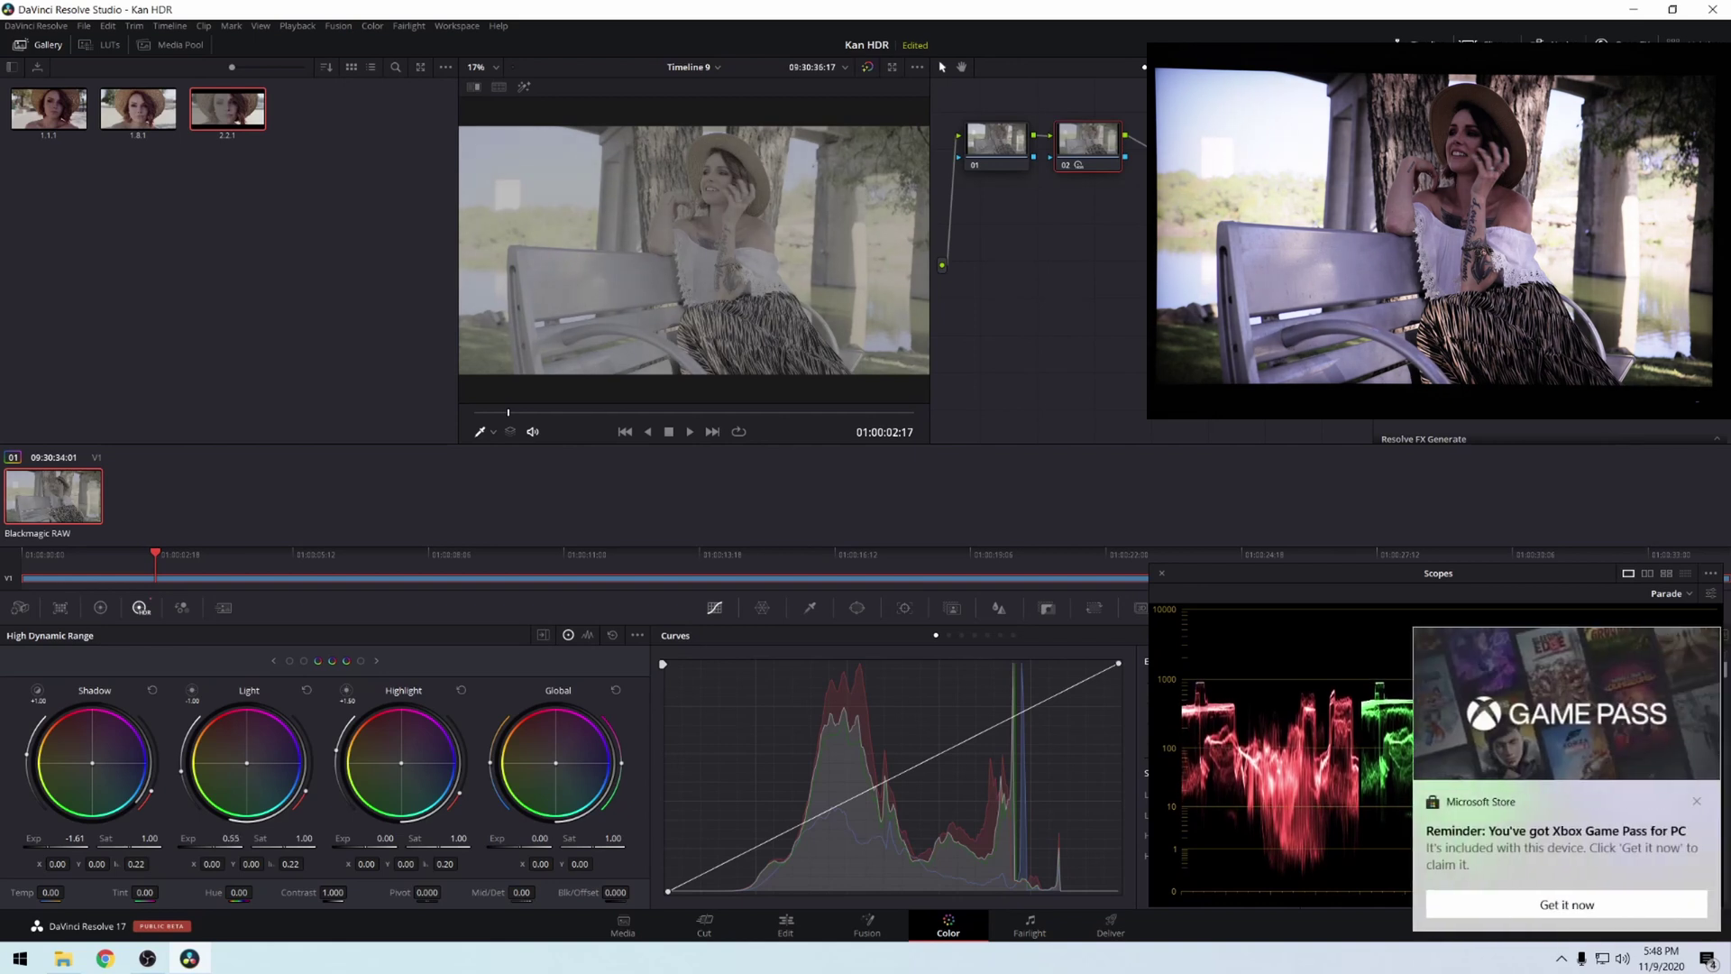
Turn off all notifications for Microsoft Store from its pop-up reminder.
right_click(1527, 835)
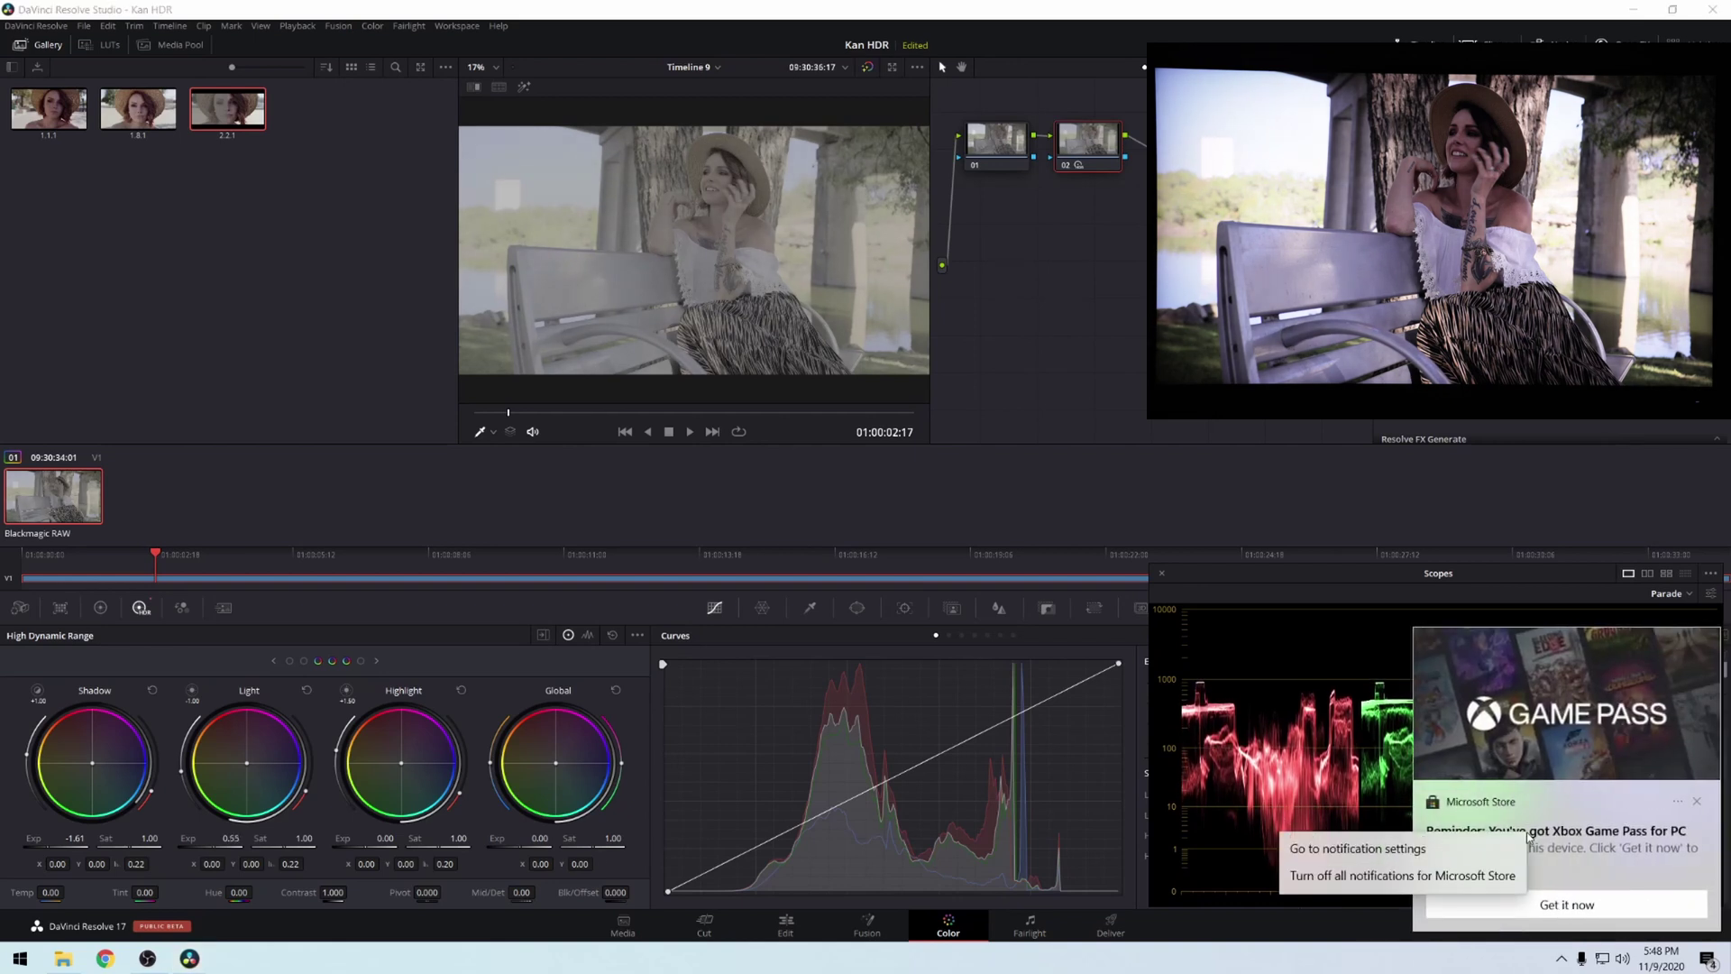
click(1442, 876)
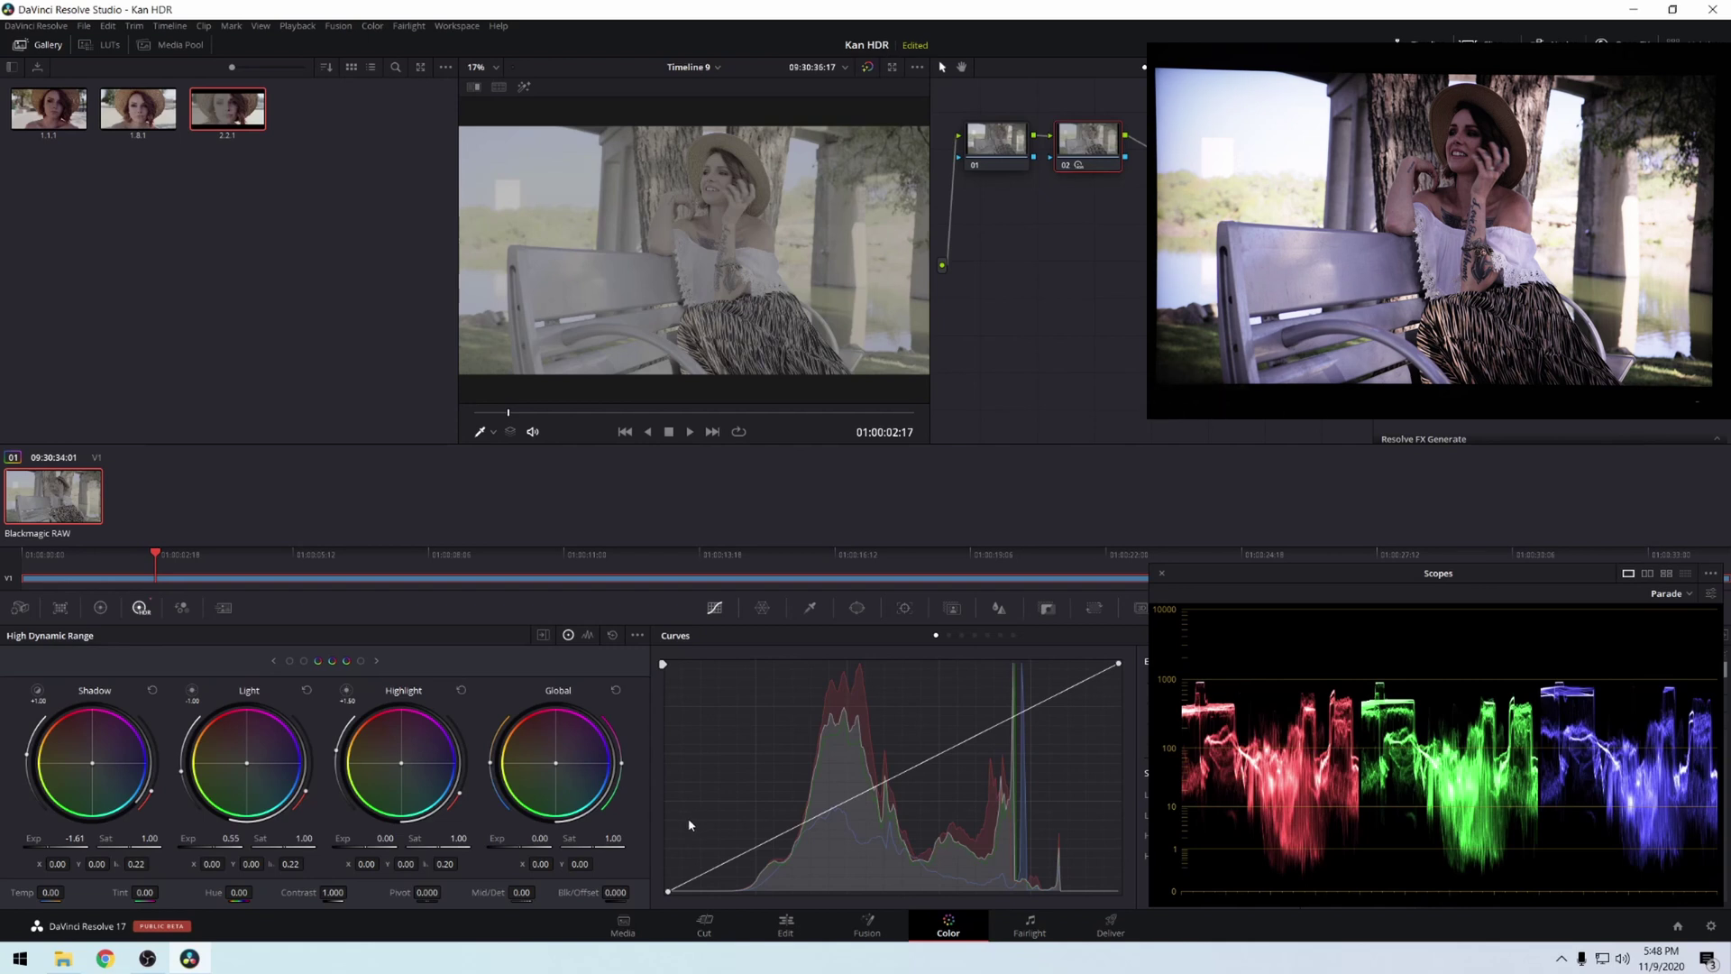
Try lowering the Highlight exposure, reset that wheel, and lower the Specular exposure to -4.17.
drag(385, 838, 331, 838)
click(461, 690)
scroll(421, 816, down, 1)
drag(390, 846, 336, 838)
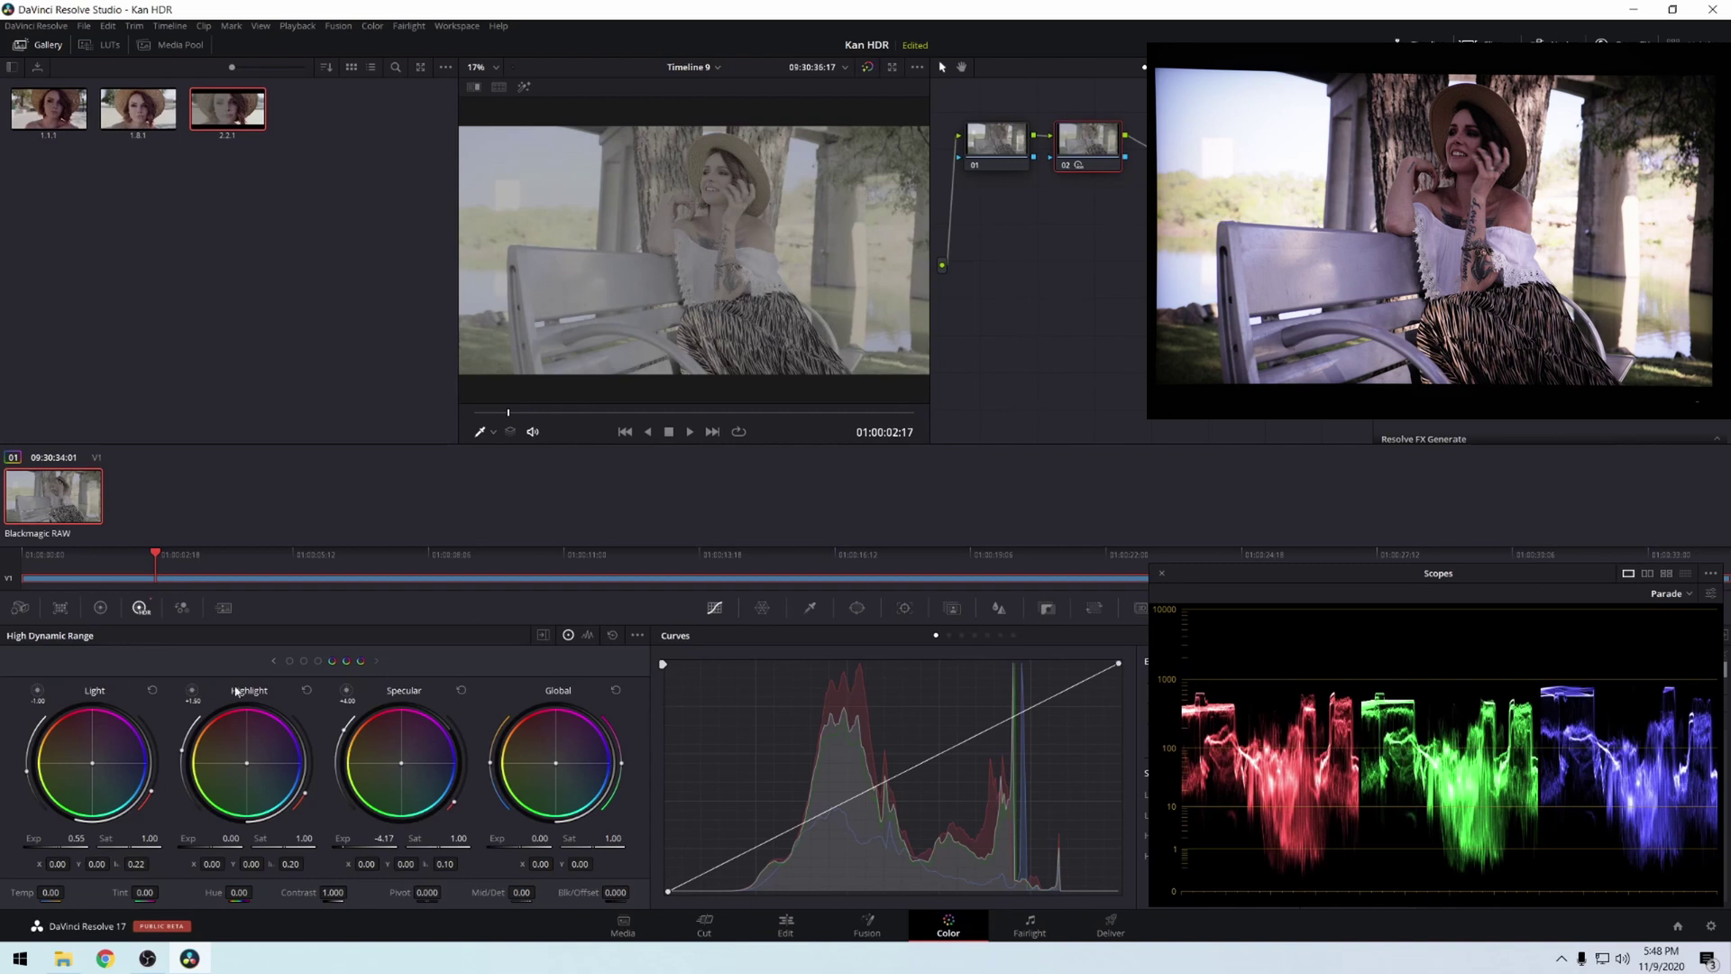
Lower the Highlight exposure to -0.52 and raise the Light exposure to 0.87.
drag(224, 848, 215, 848)
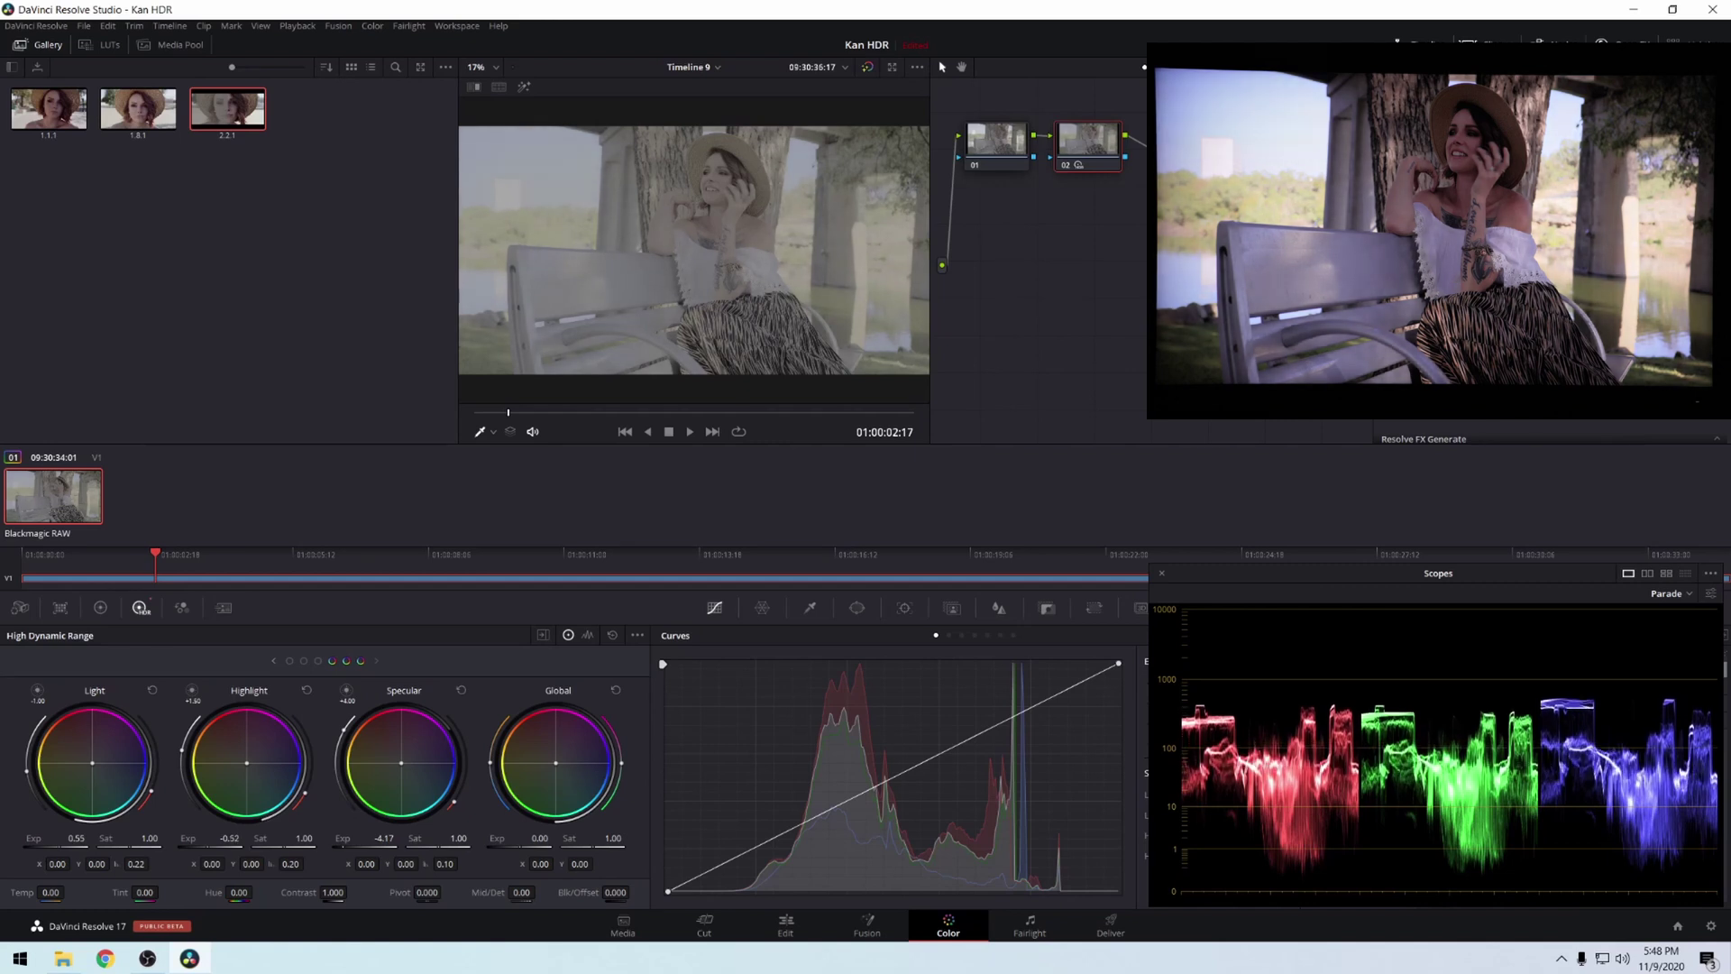
click(273, 661)
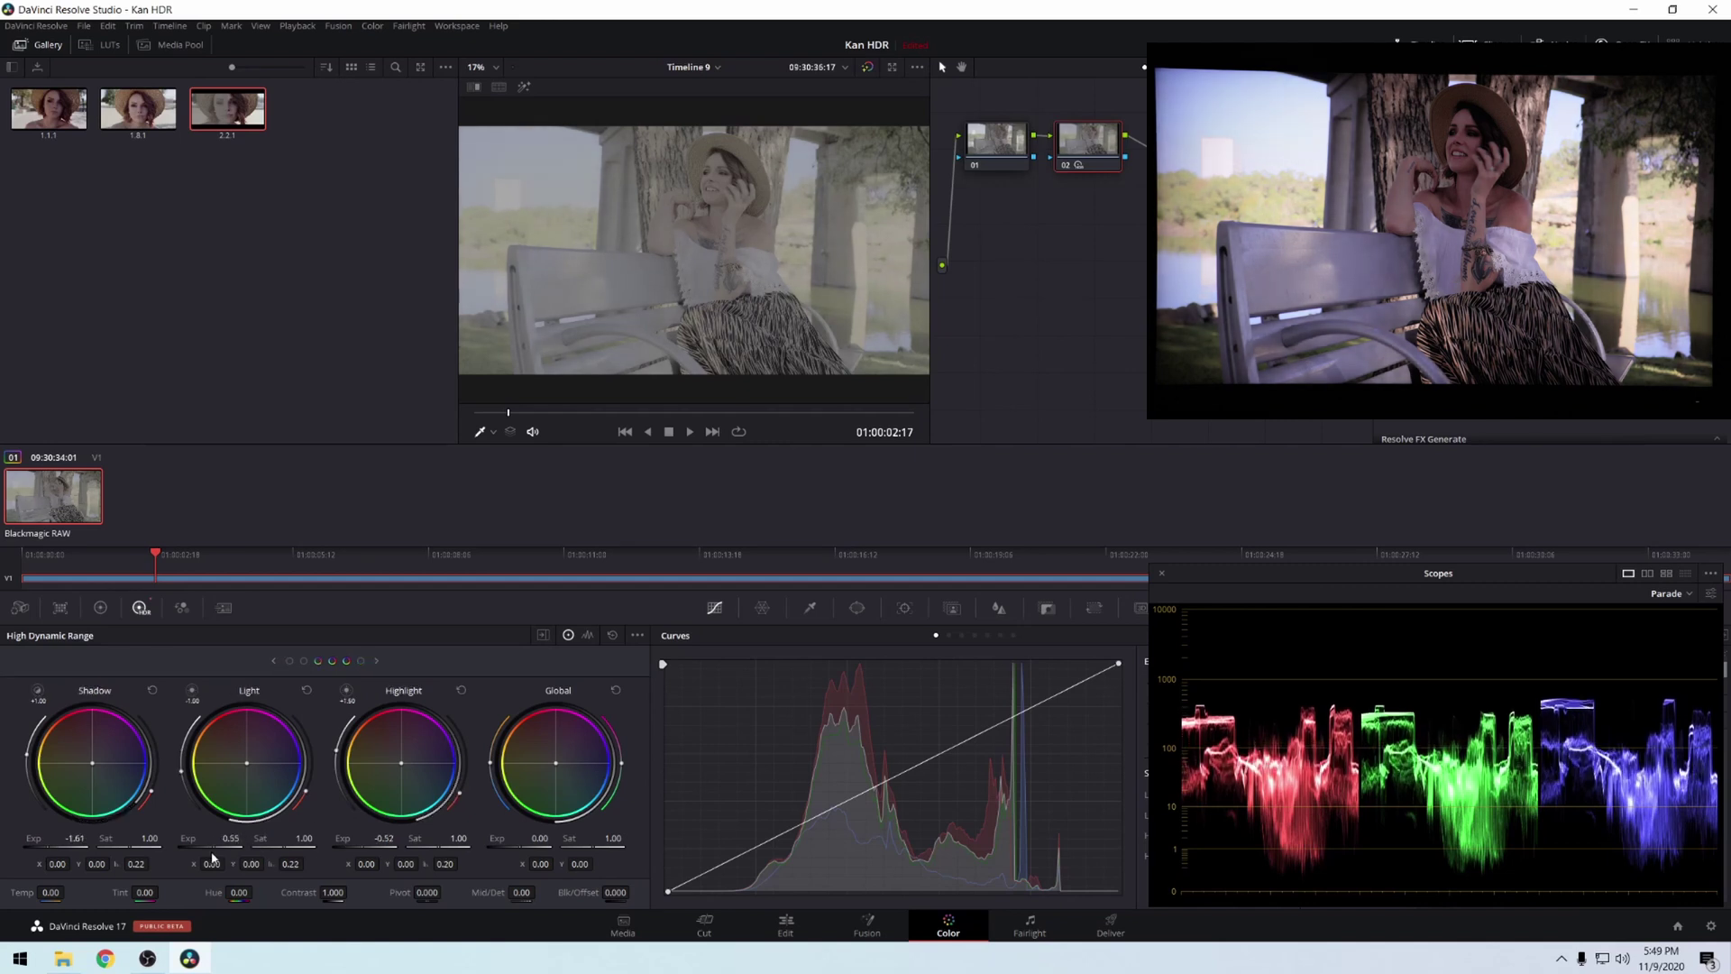
drag(210, 848, 216, 848)
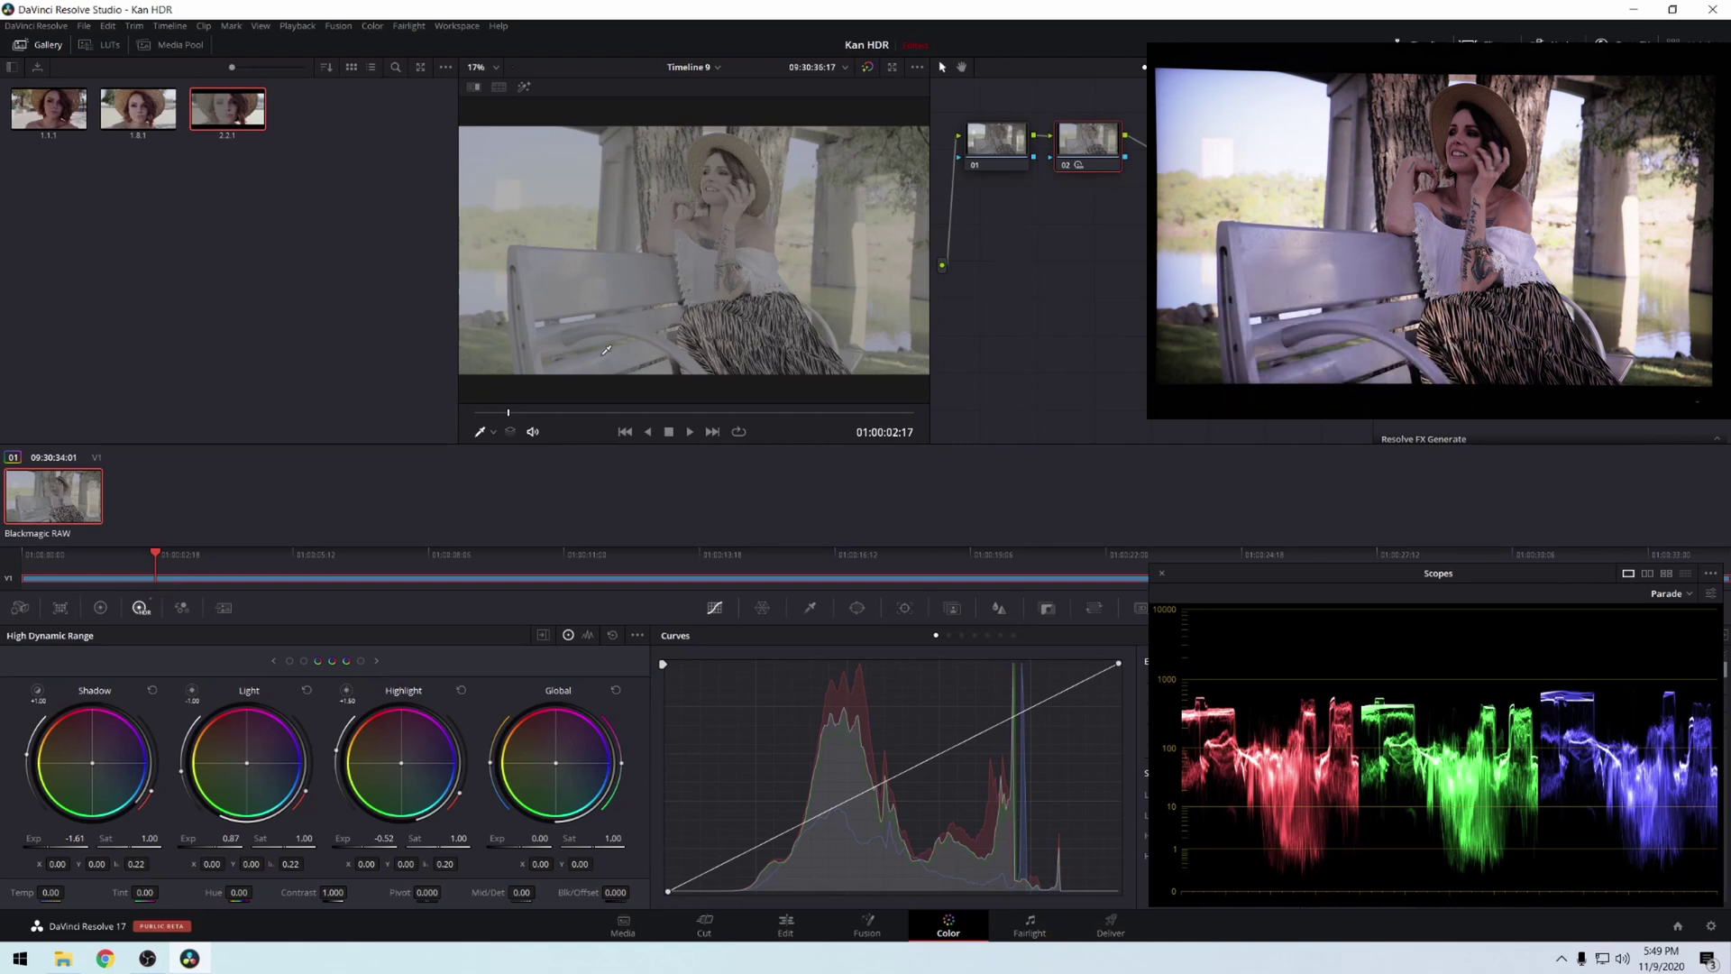
Disable and re-enable node 02 repeatedly to compare the image before and after the HDR grade.
click(1063, 167)
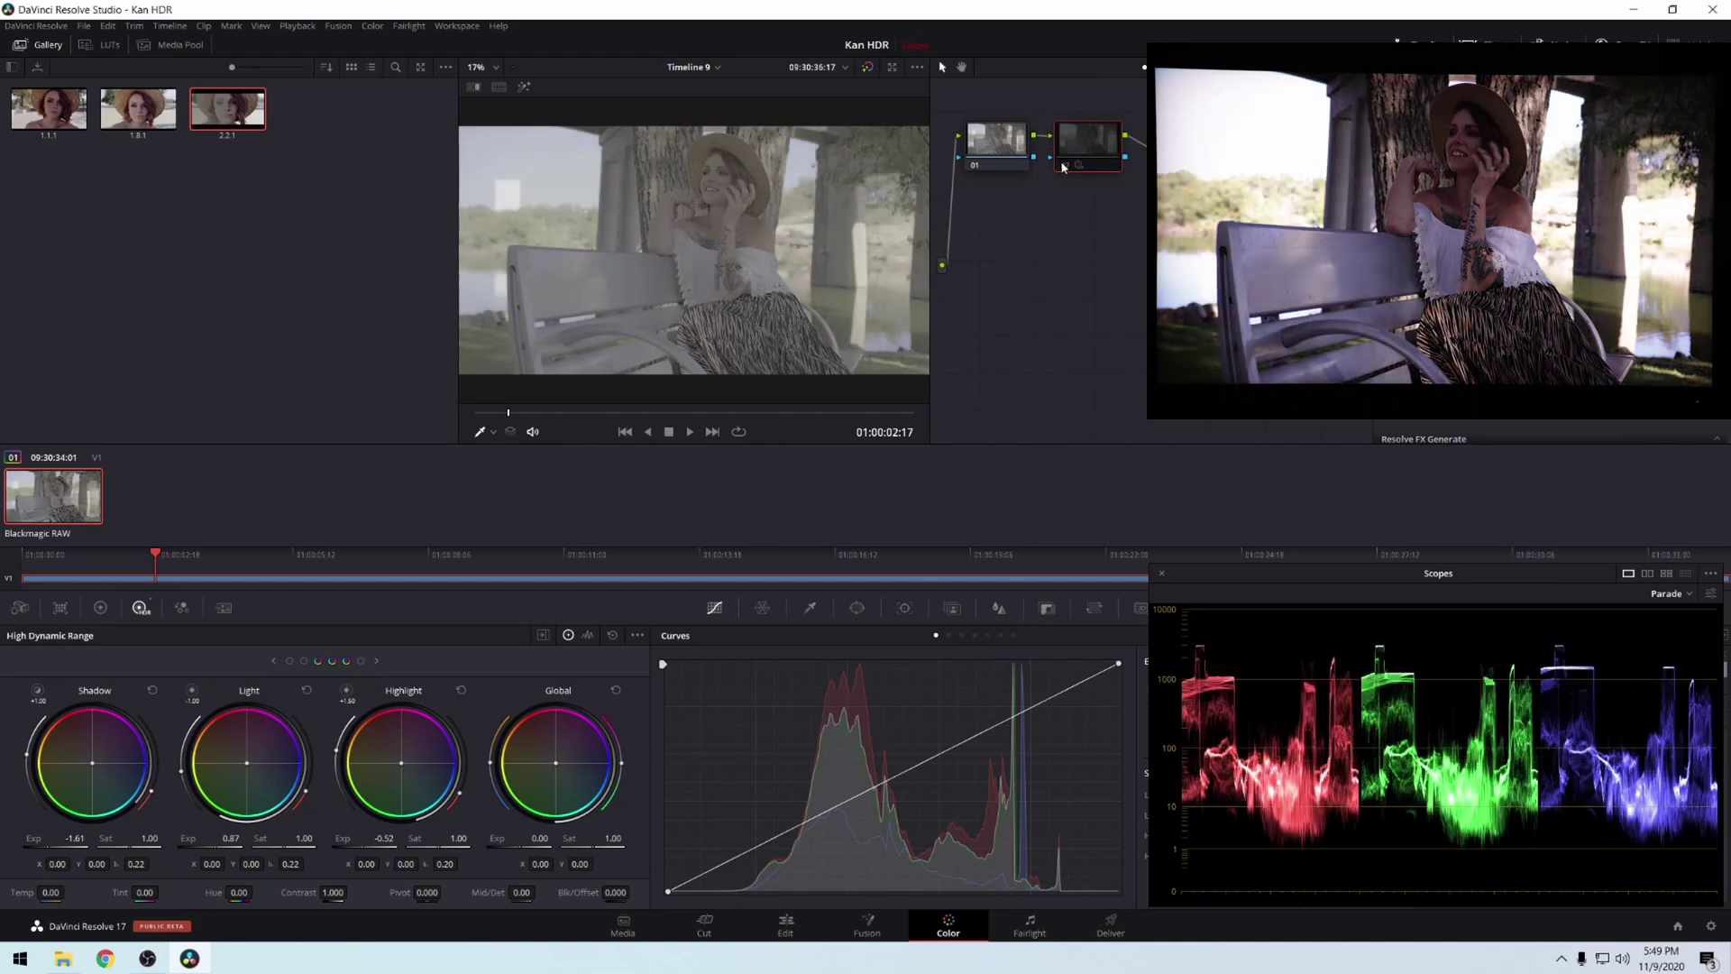
click(1063, 167)
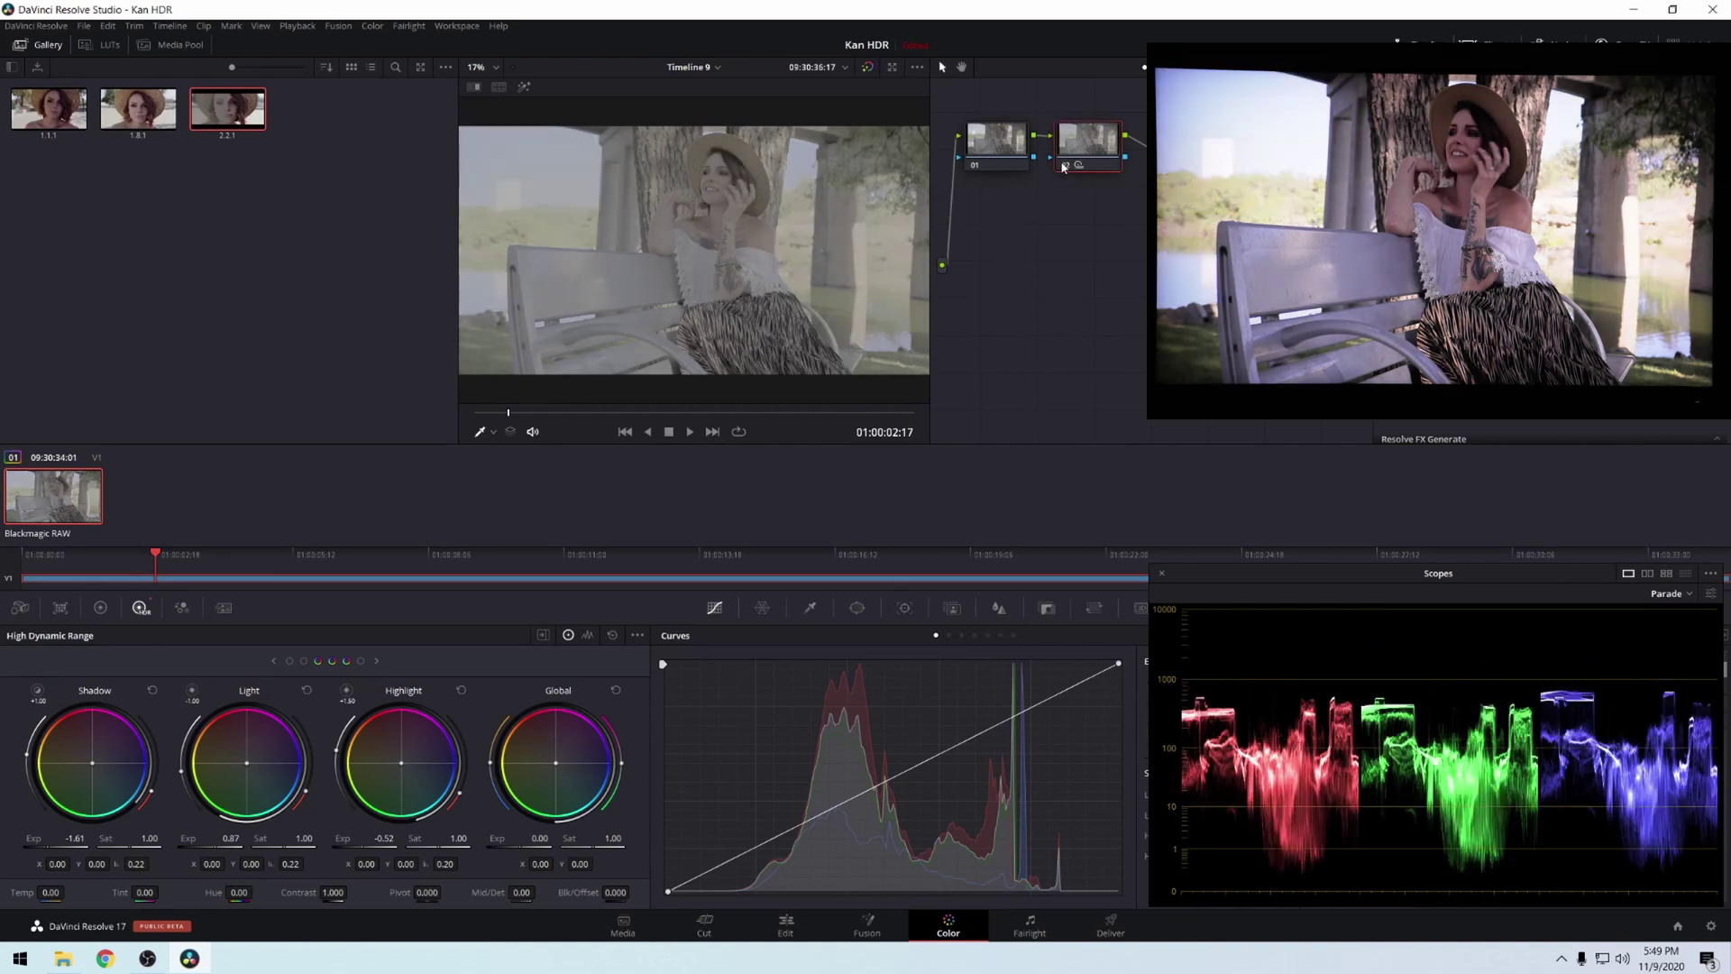
click(1063, 167)
click(1063, 167)
click(1063, 166)
click(1063, 167)
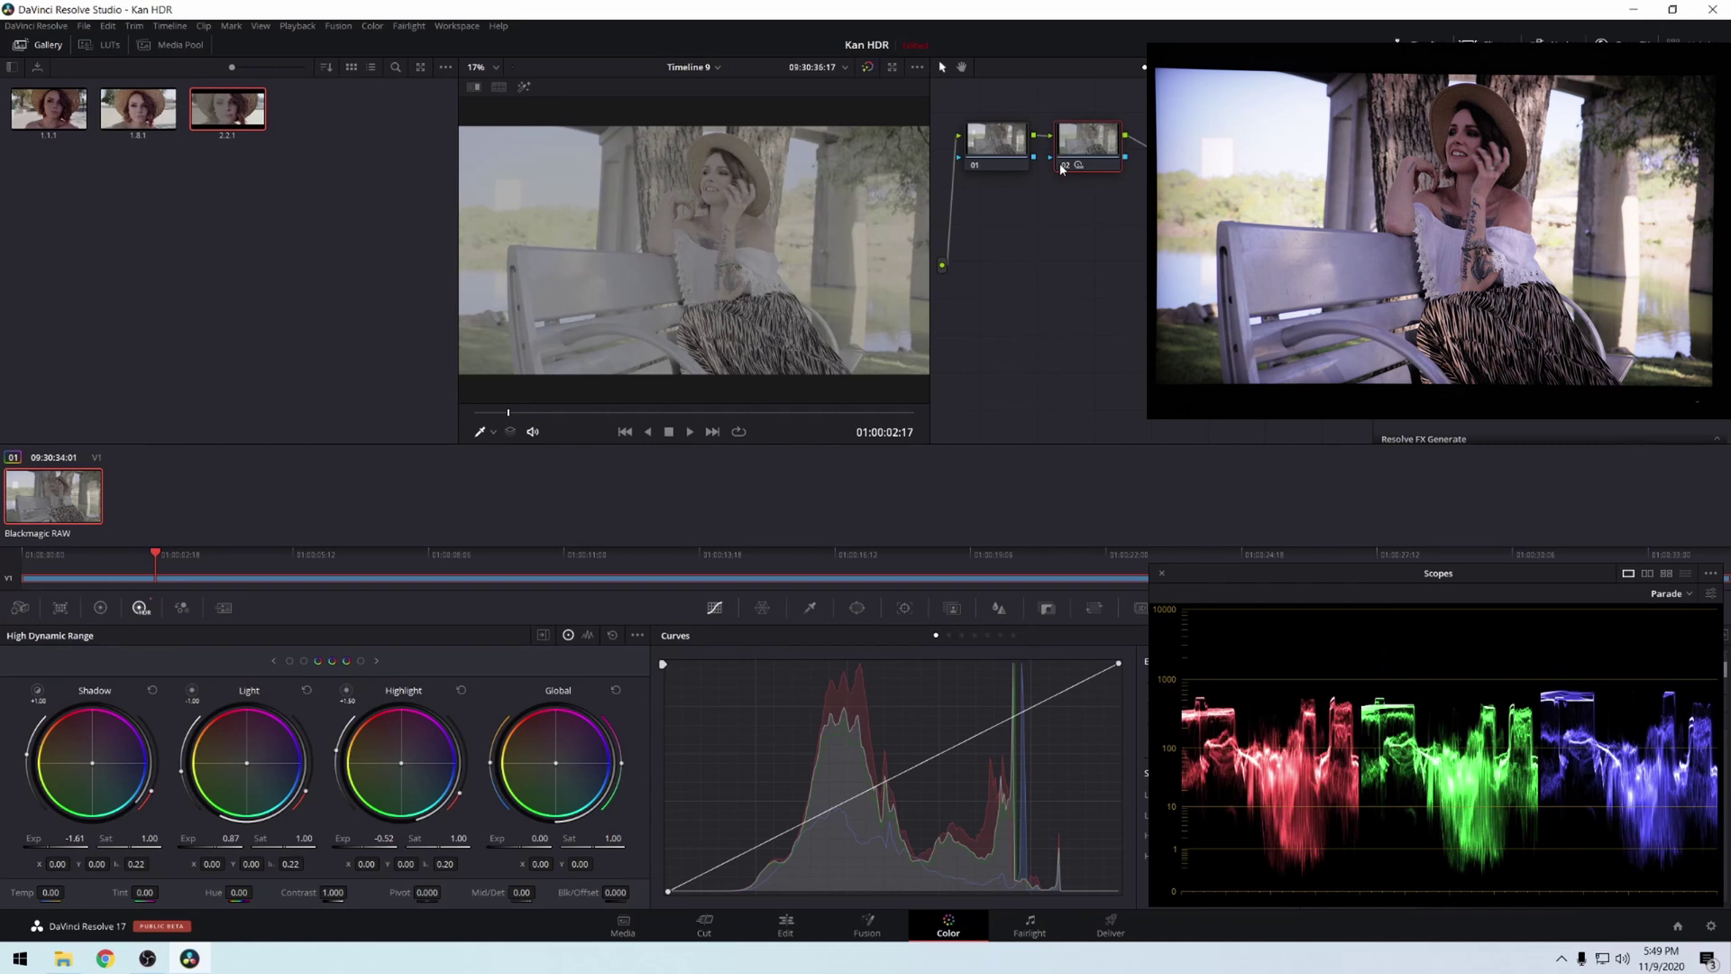
Compare the shot with node 02 off and on at 01:00:22:07 and 01:00:24:07.
drag(582, 412, 757, 436)
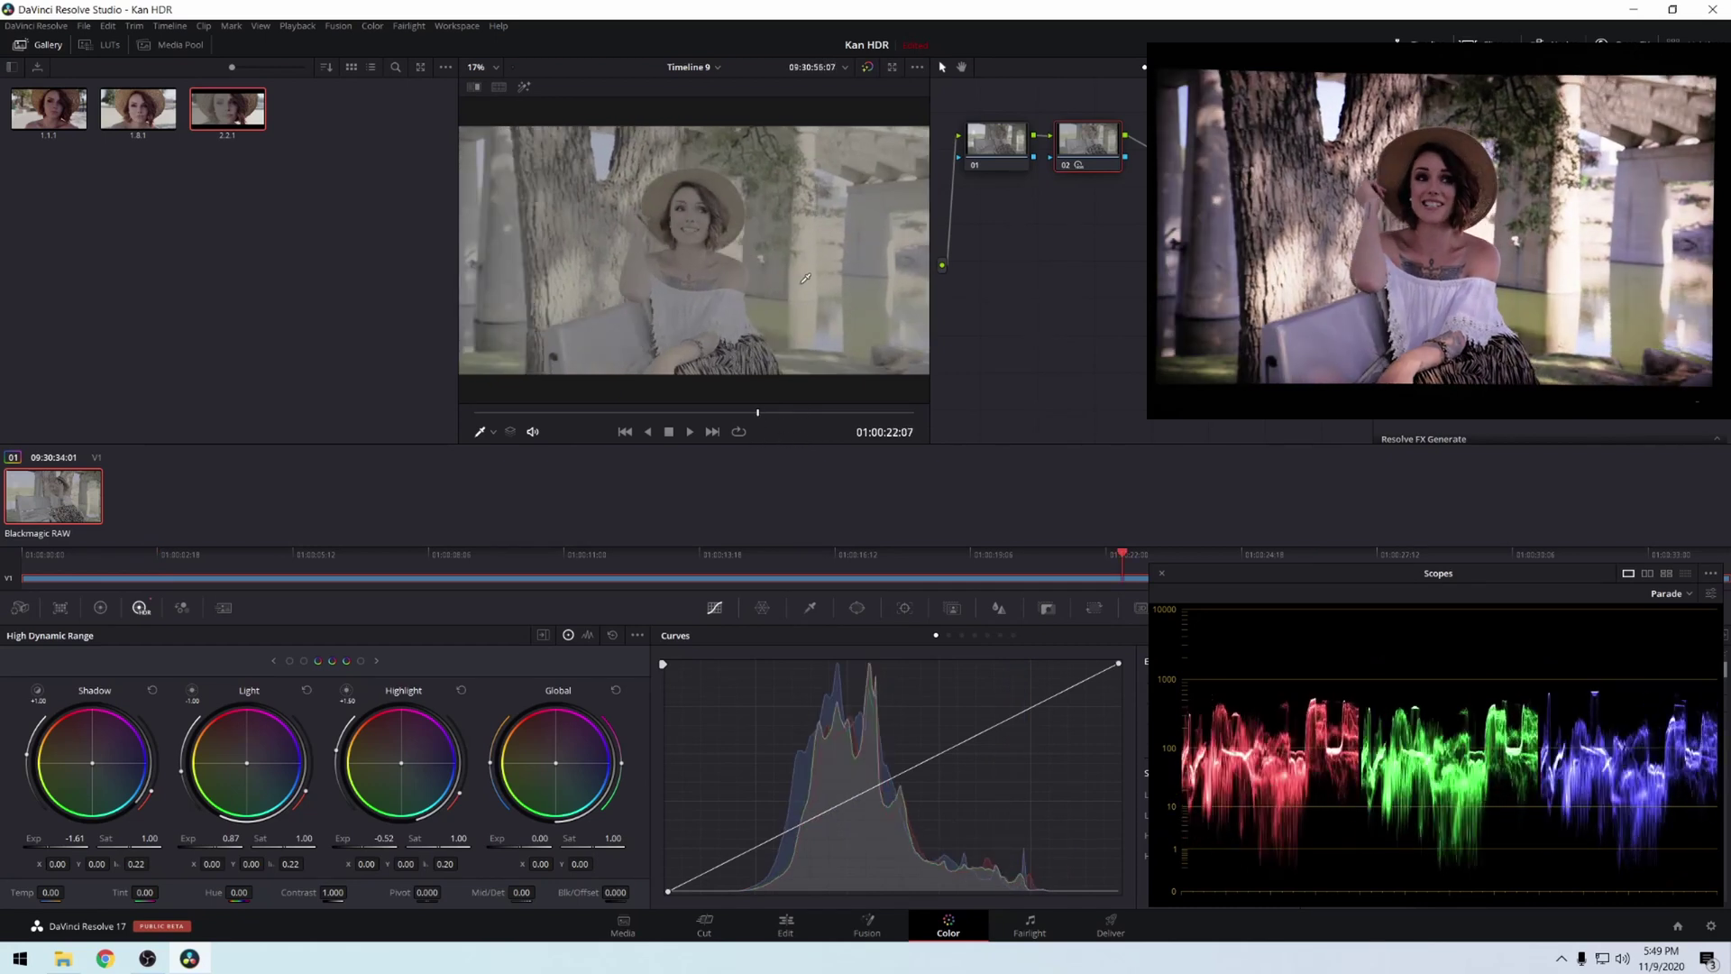
click(1065, 167)
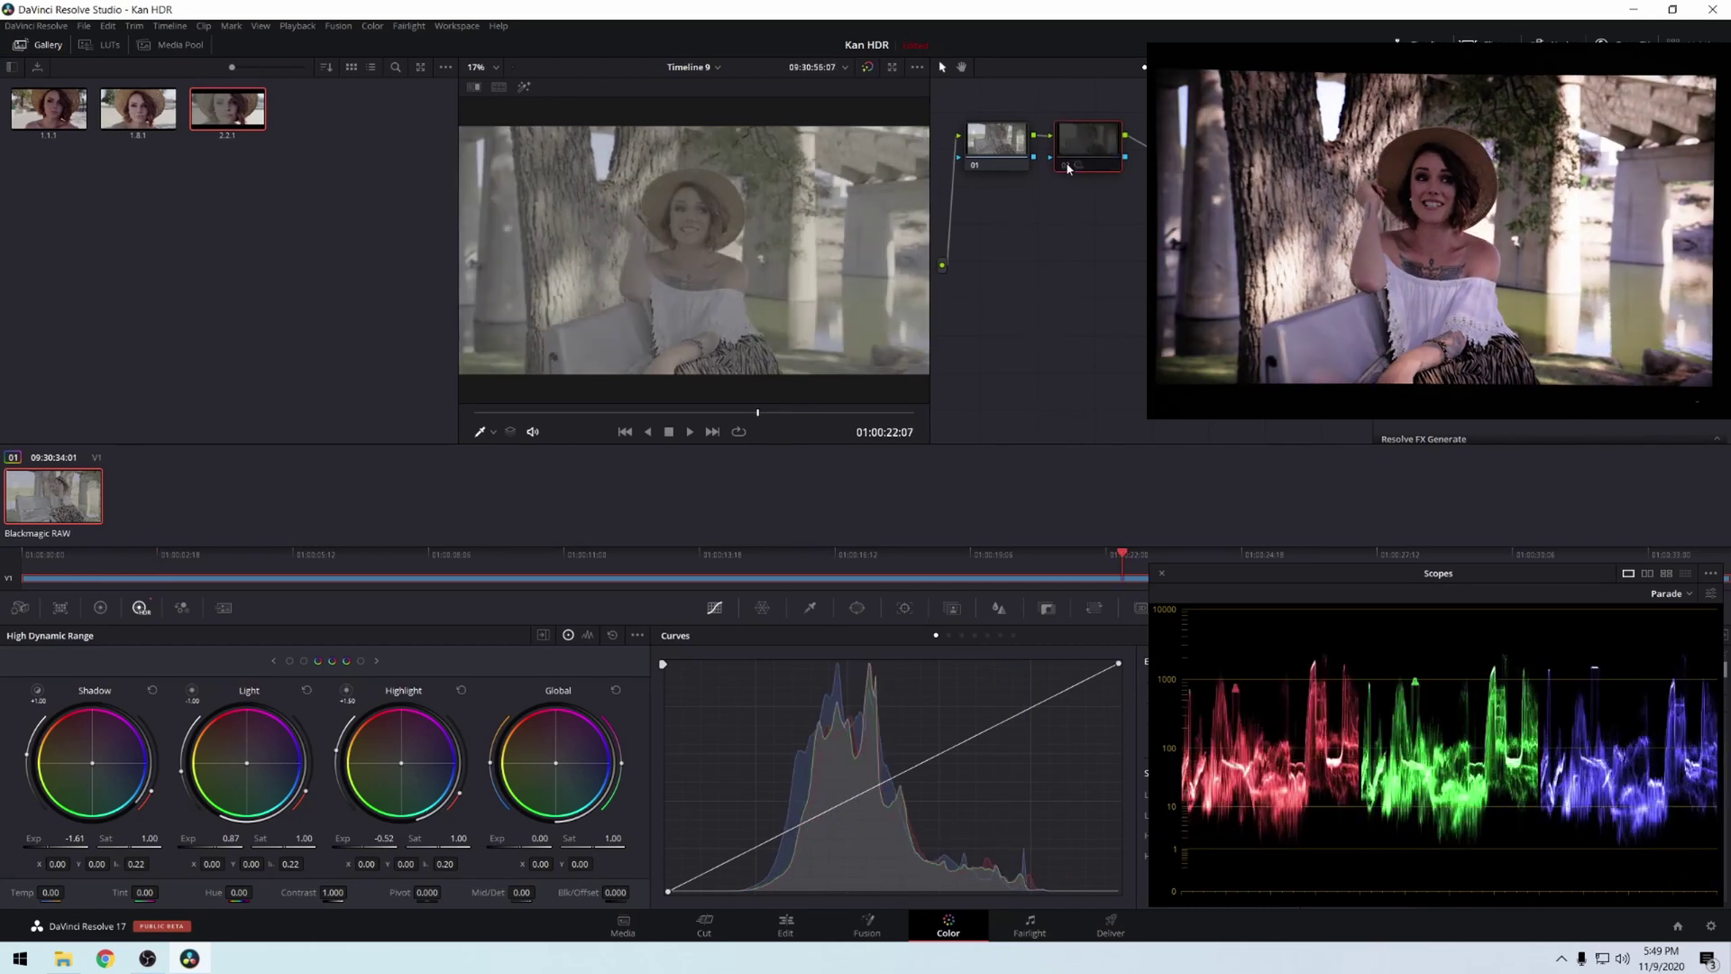
click(1066, 167)
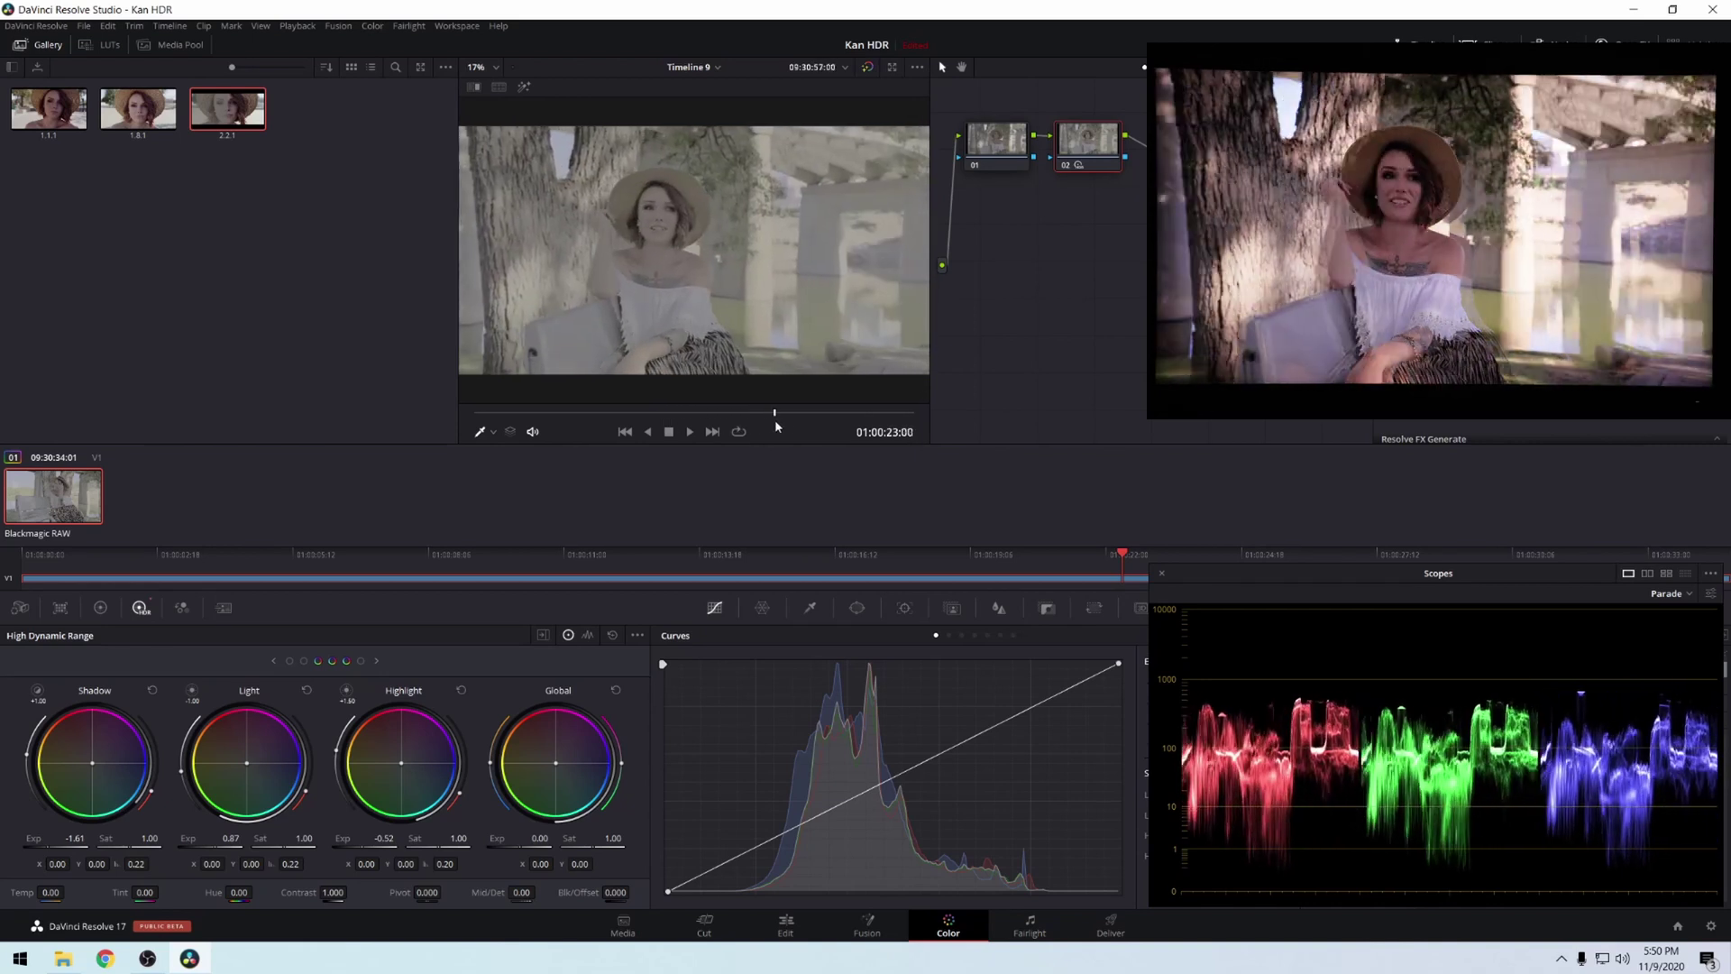
drag(788, 420, 783, 428)
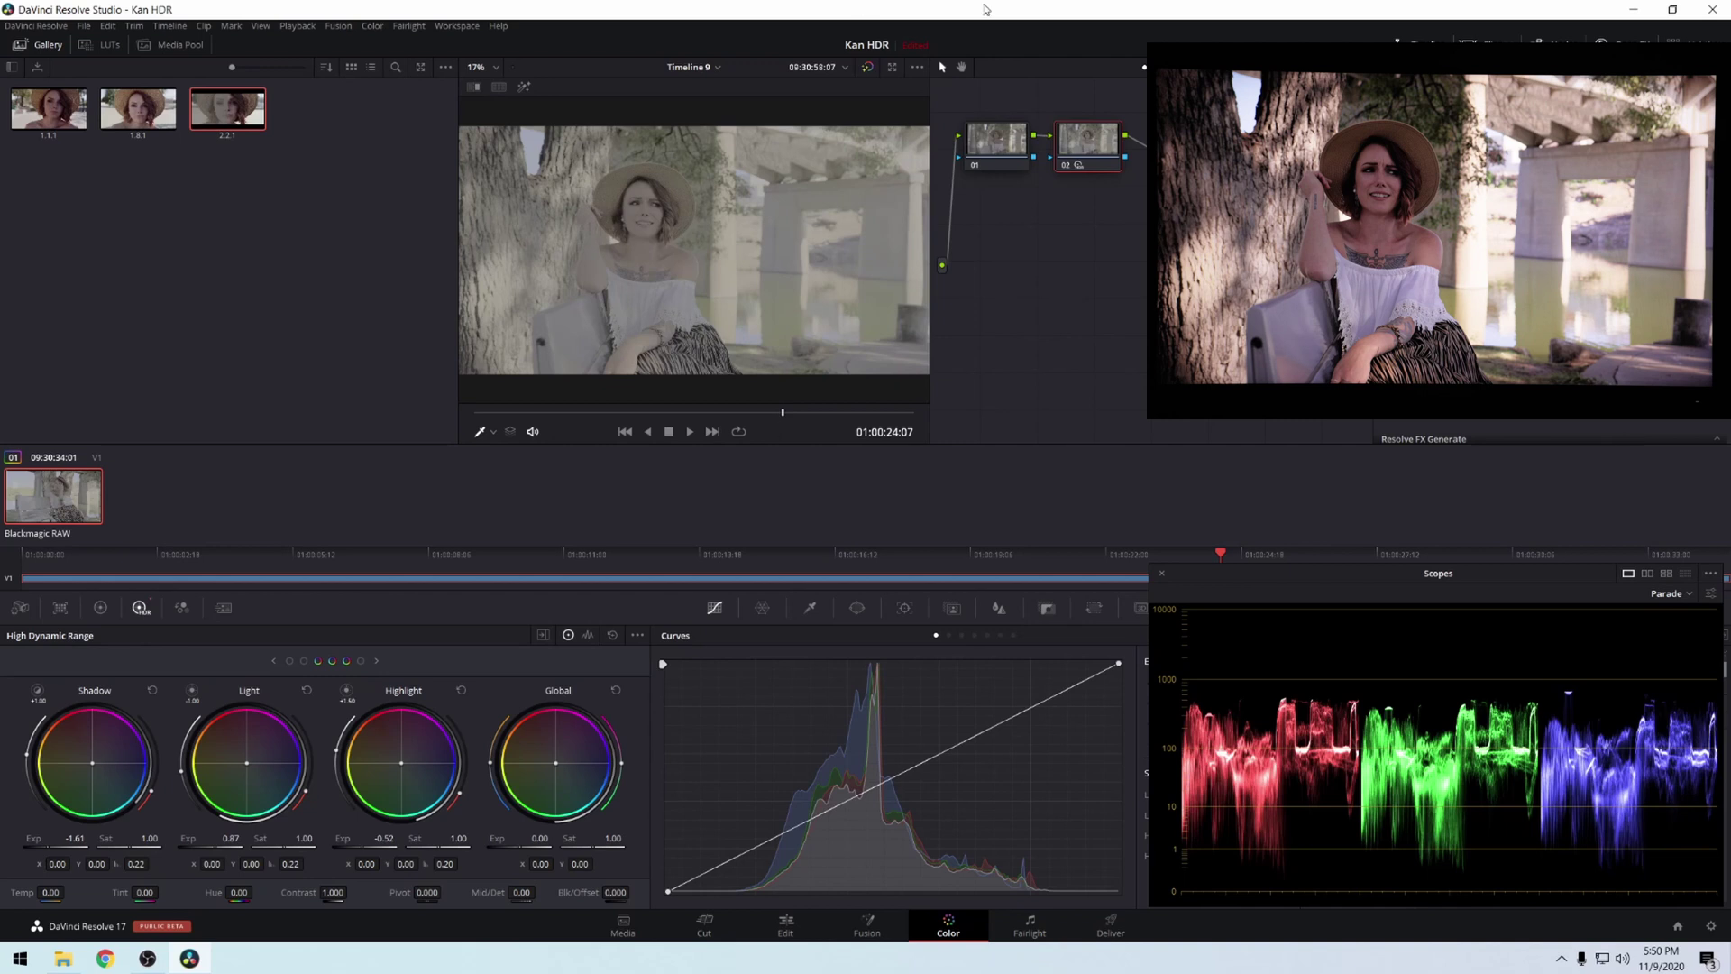
click(1067, 166)
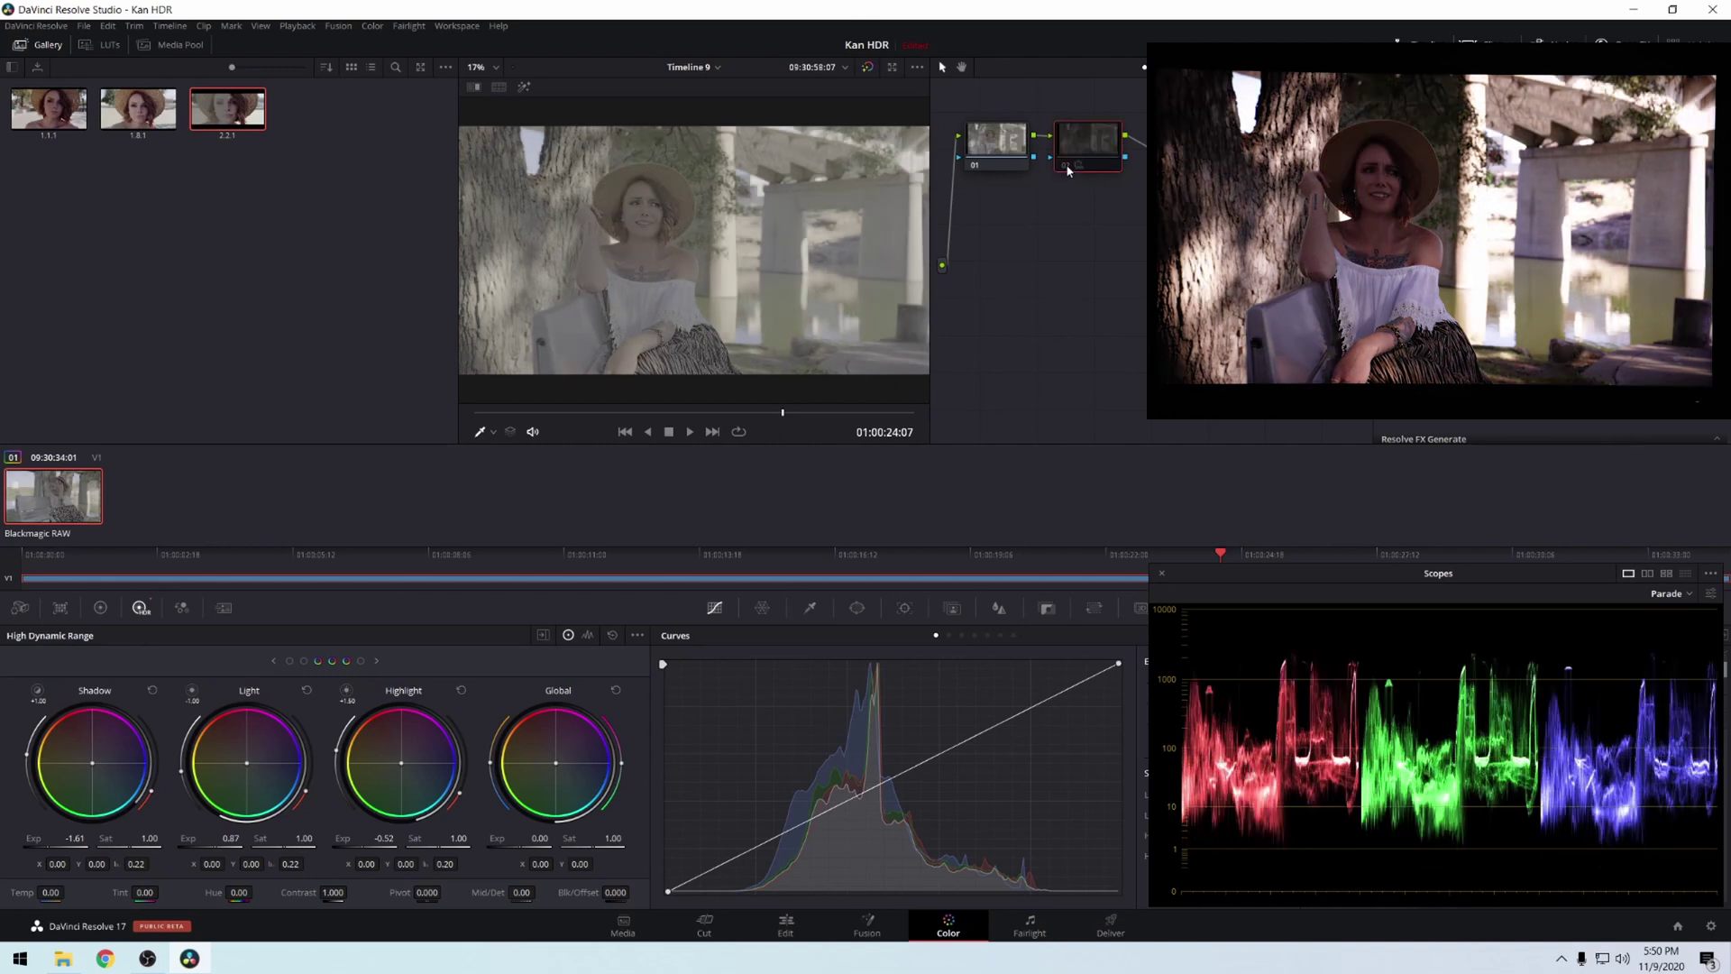
click(1067, 166)
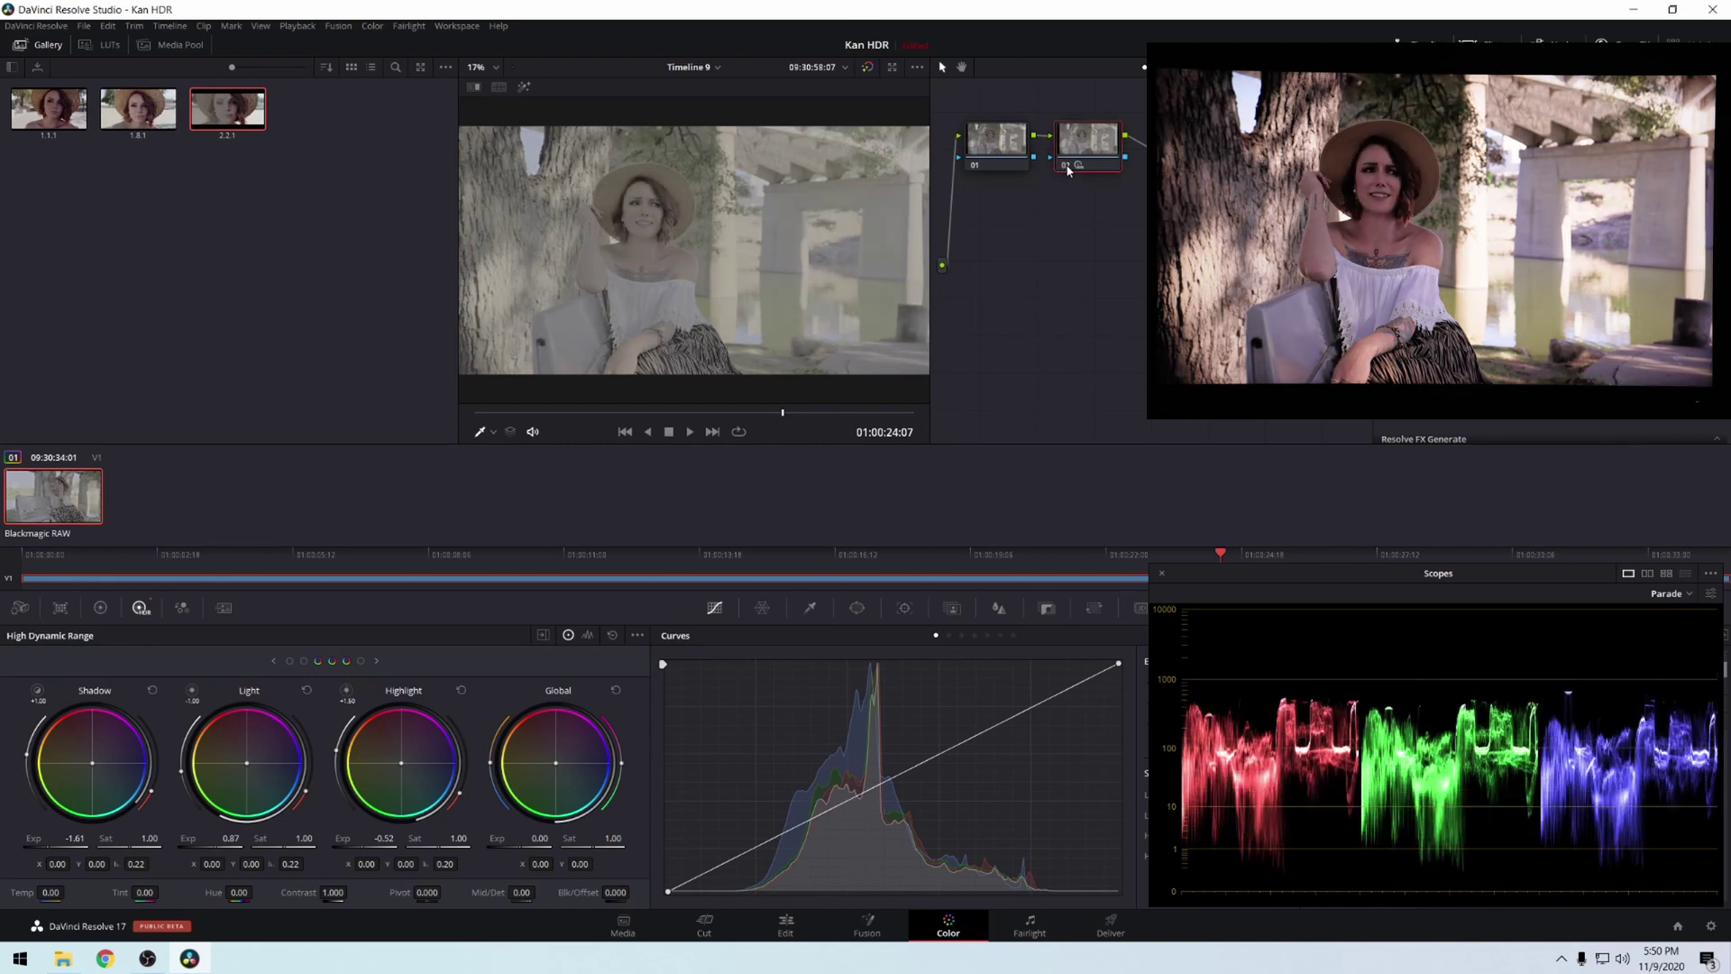
Raise the Shadow exposure to -0.76 and review the clip at 01:00:06:16 and 01:00:10:08.
key(ctrl+z)
drag(519, 413, 553, 425)
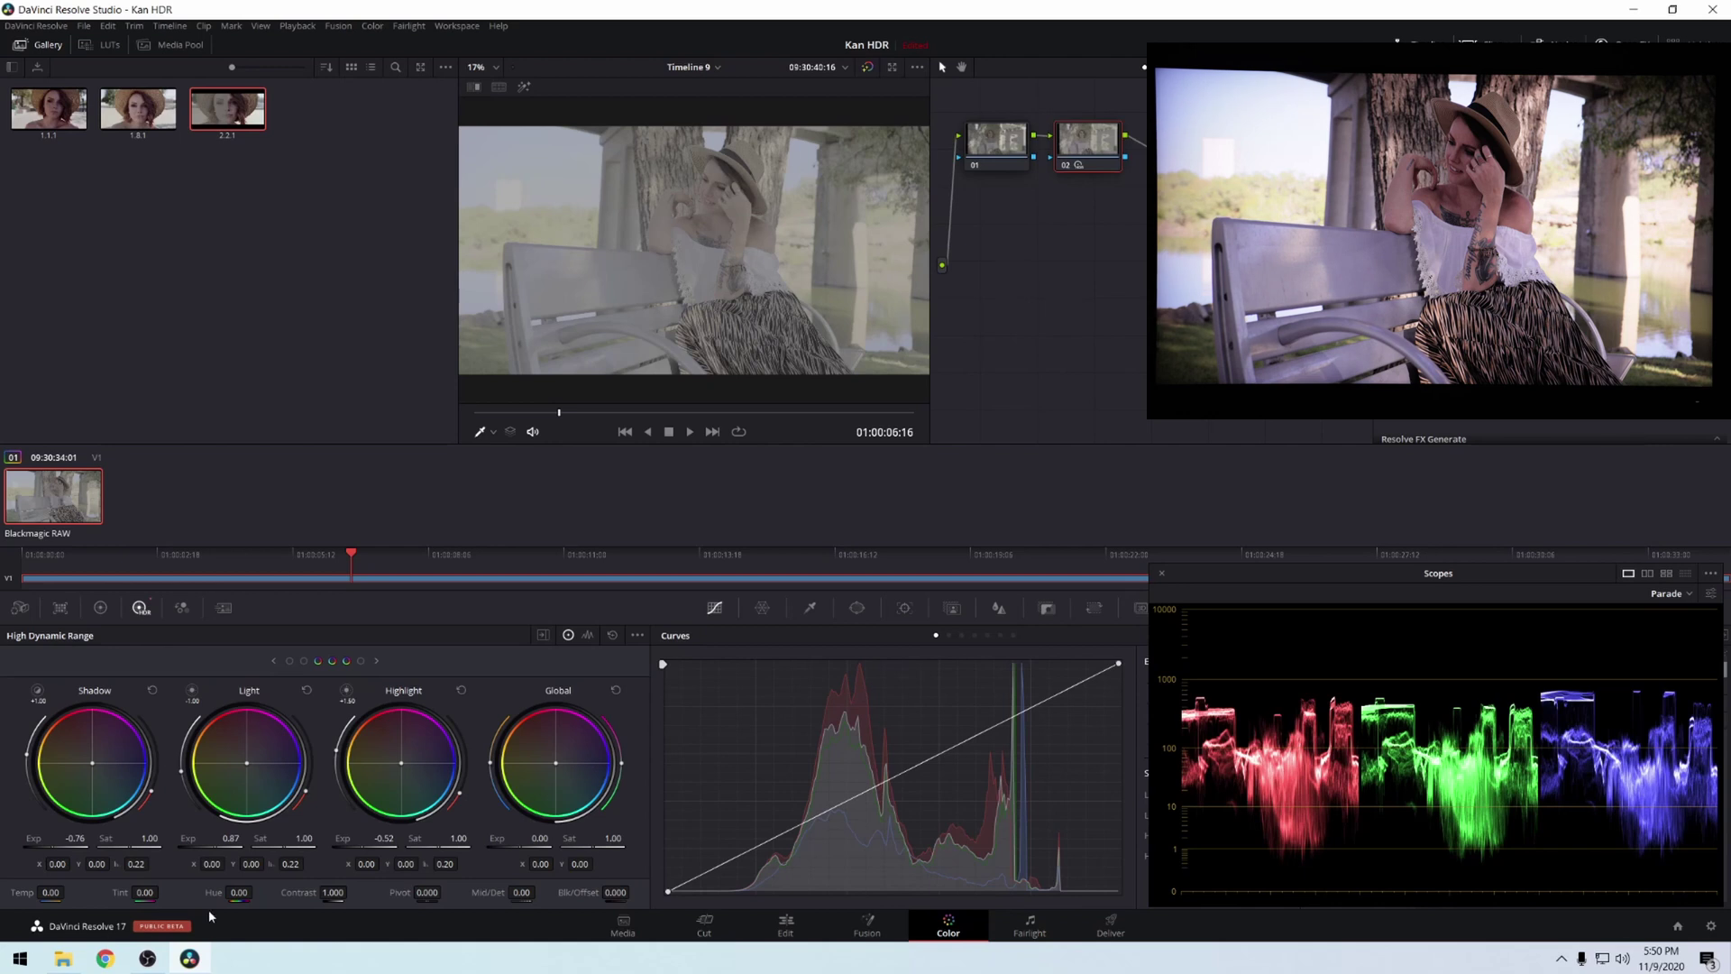
click(601, 413)
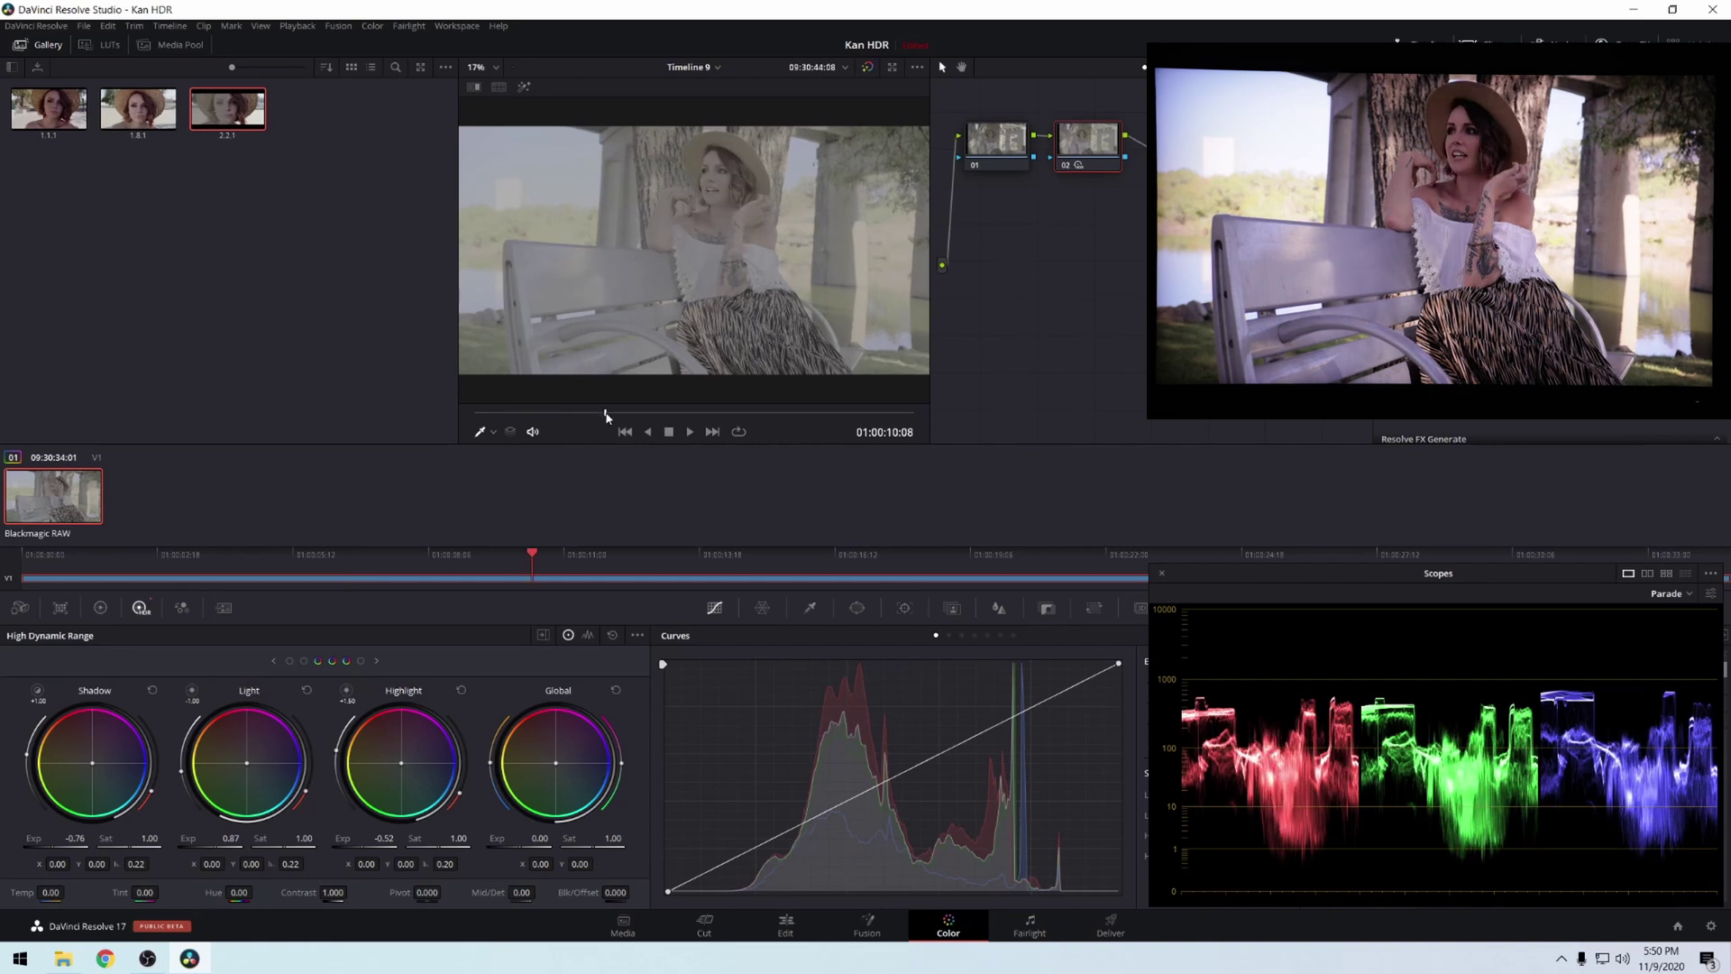